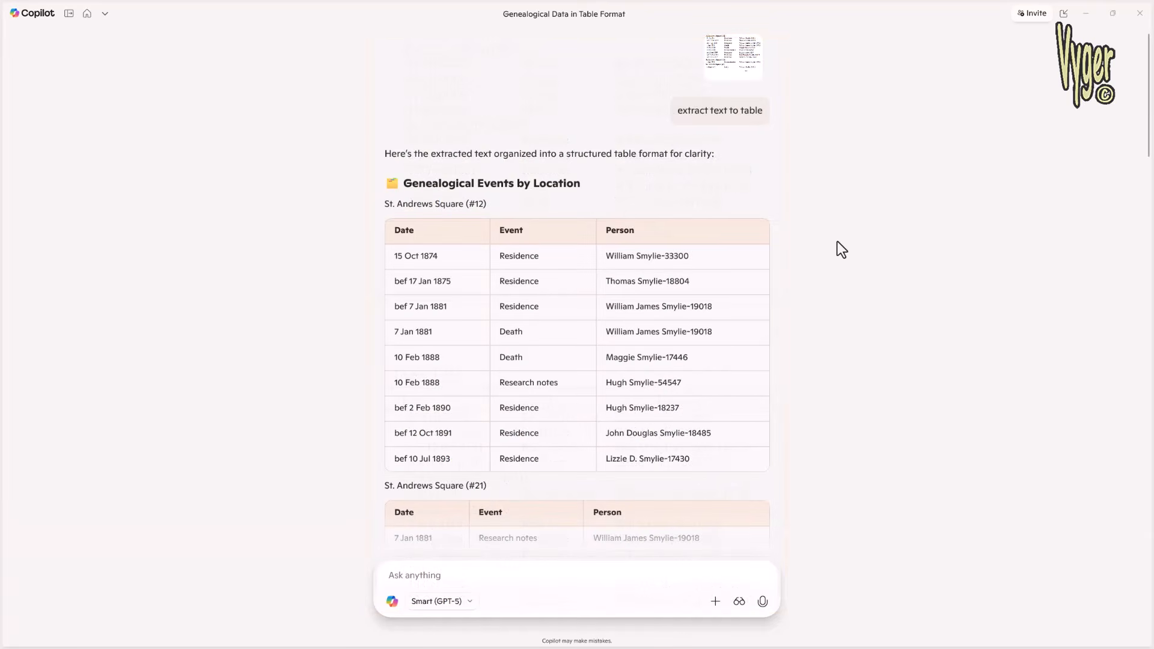
Examine the extracted genealogical event tables by location and the chronologically sorted list in the chat.
scroll(840, 247, down, 8)
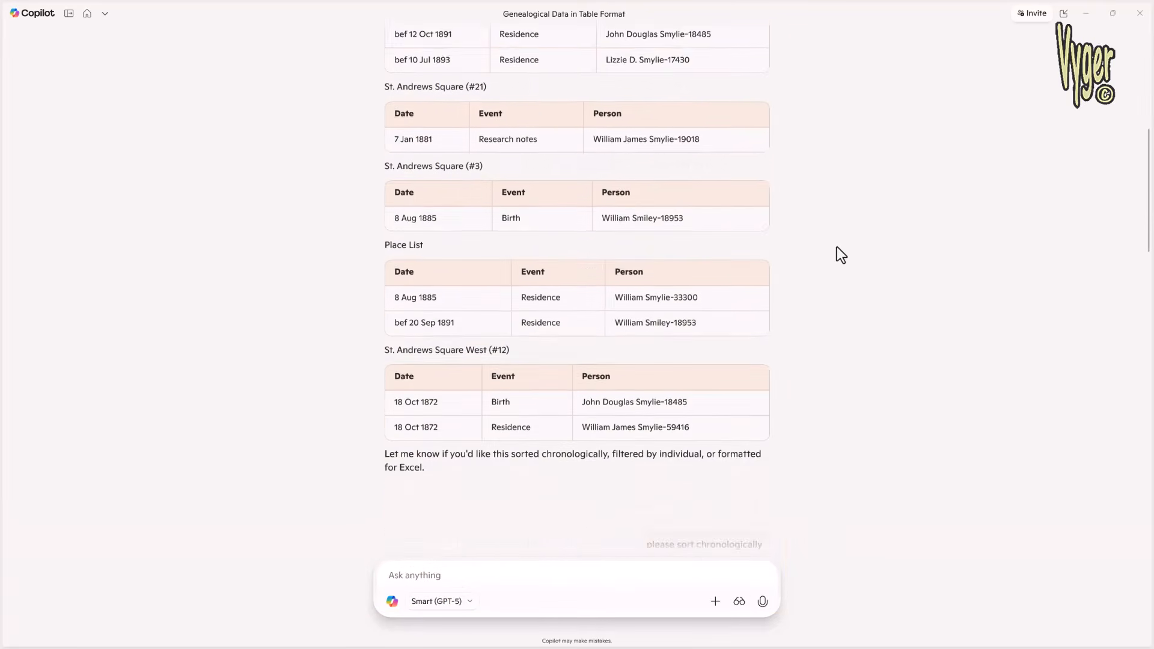
scroll(839, 253, up, 2)
scroll(837, 247, down, 9)
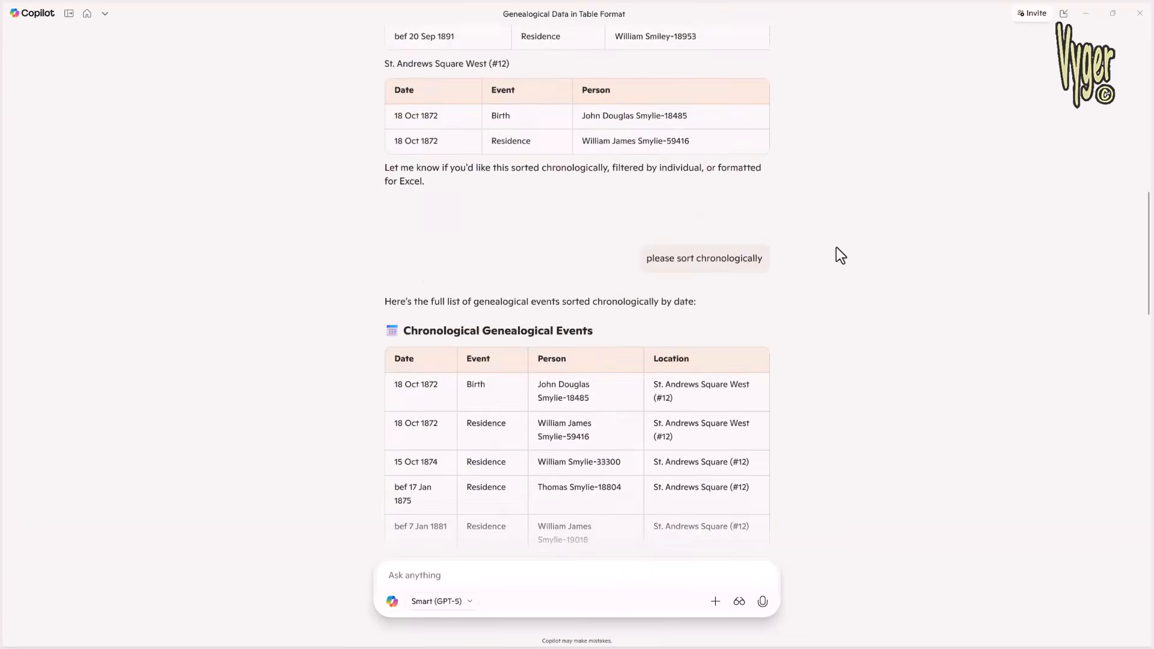
scroll(836, 248, down, 10)
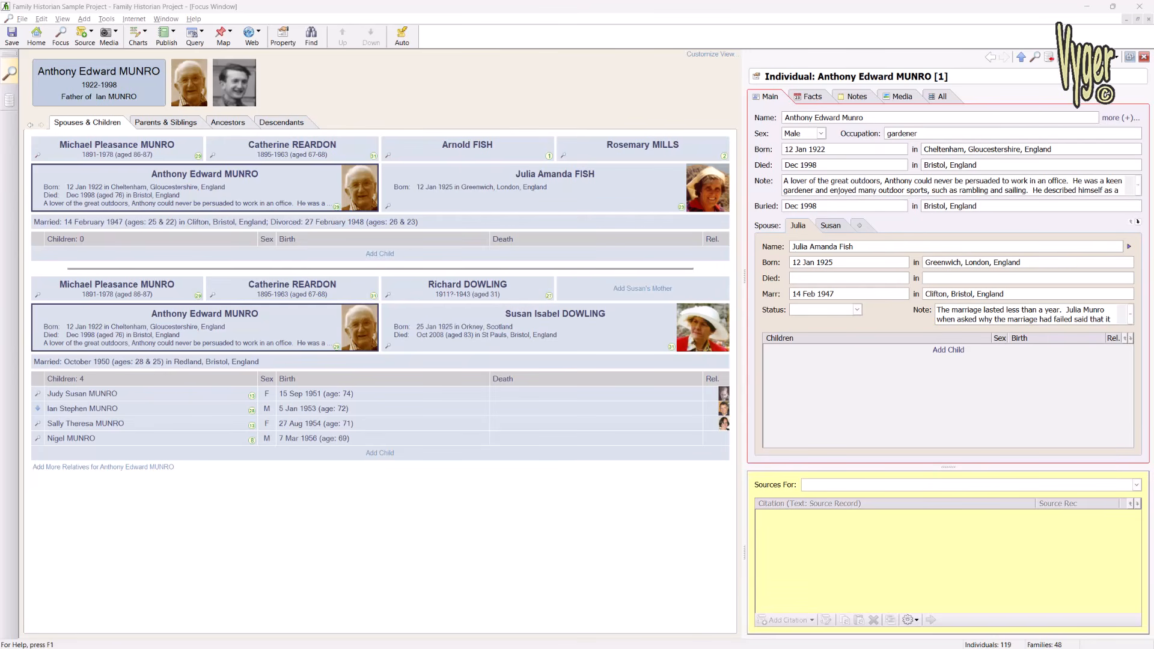
In Family Historian, make the second child of the focus person's second marriage the focus person and return the focus to the father.
double_click(105, 409)
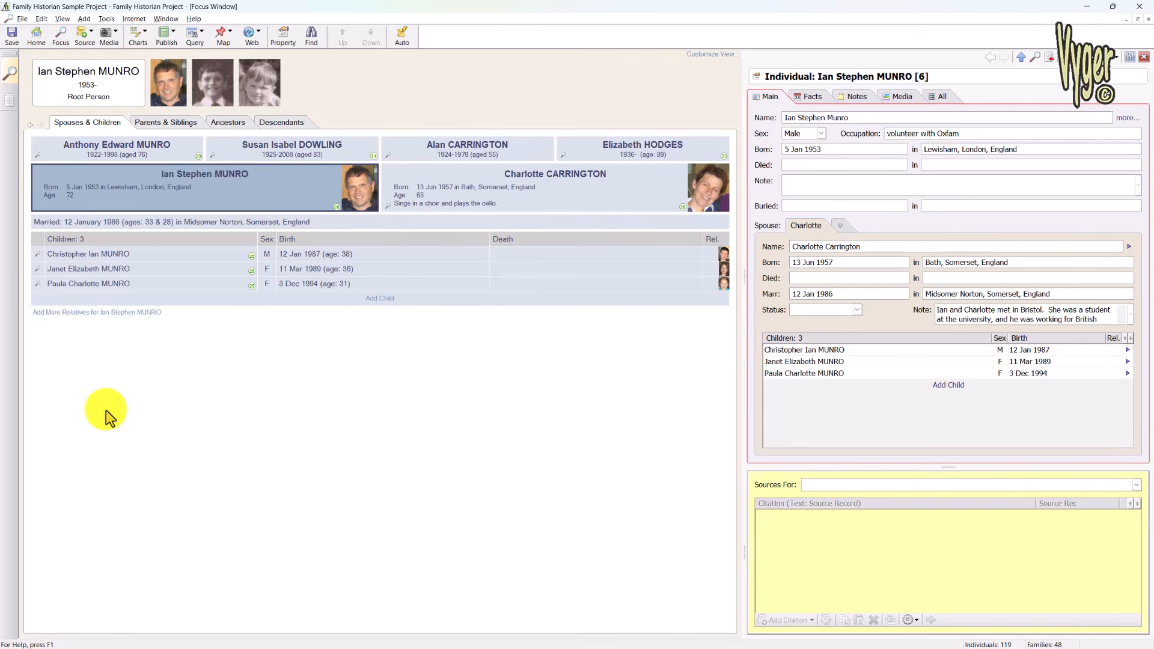
double_click(132, 150)
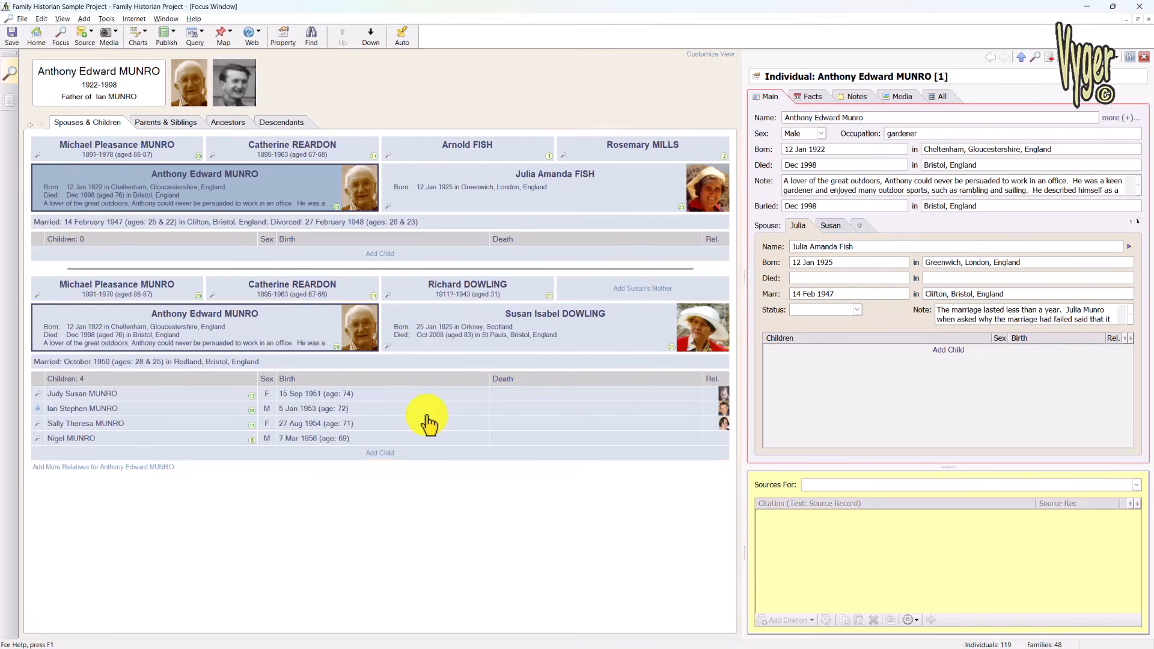
Review the General preferences for data entry, date formats and measurement units, and close the dialog.
click(107, 19)
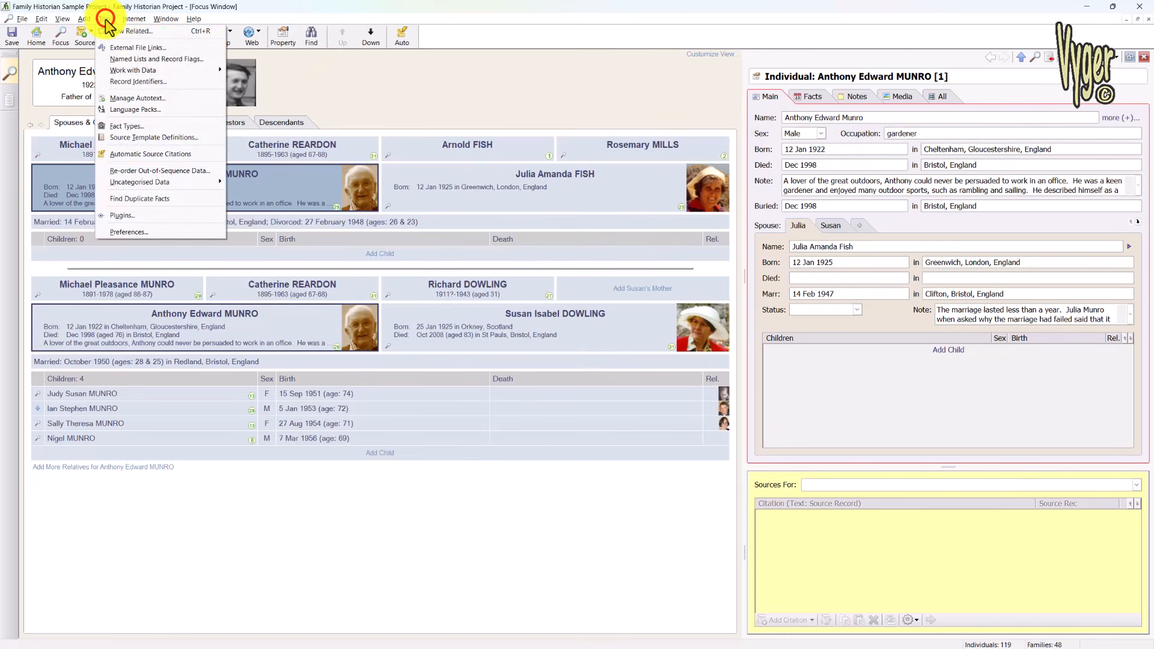
click(138, 233)
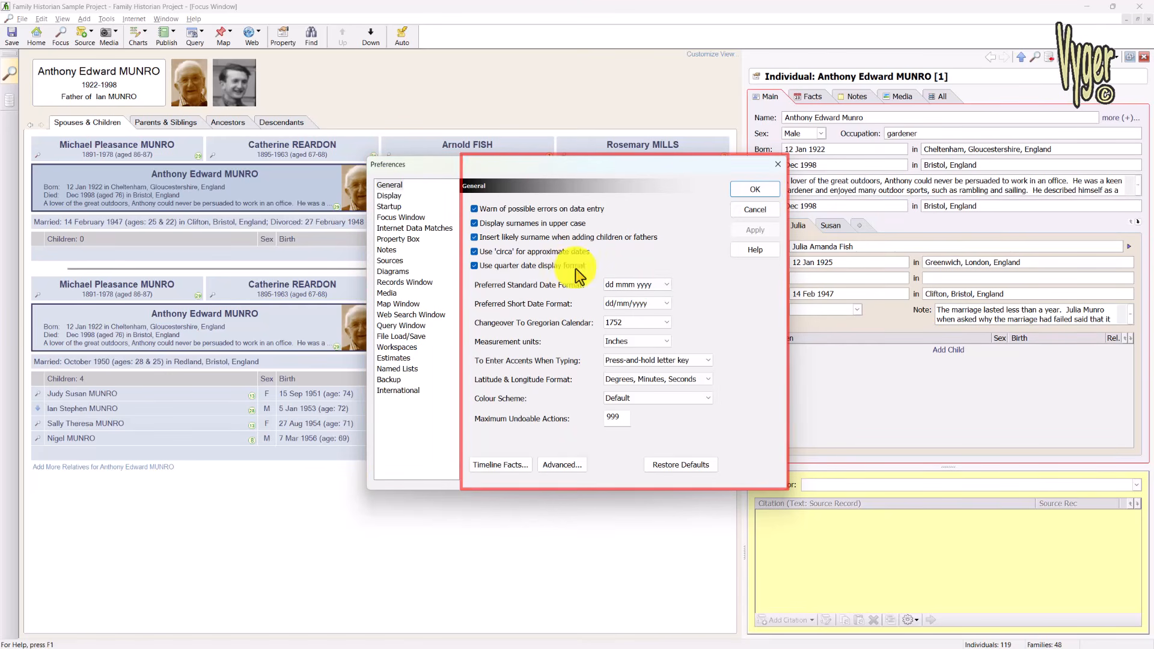
click(764, 190)
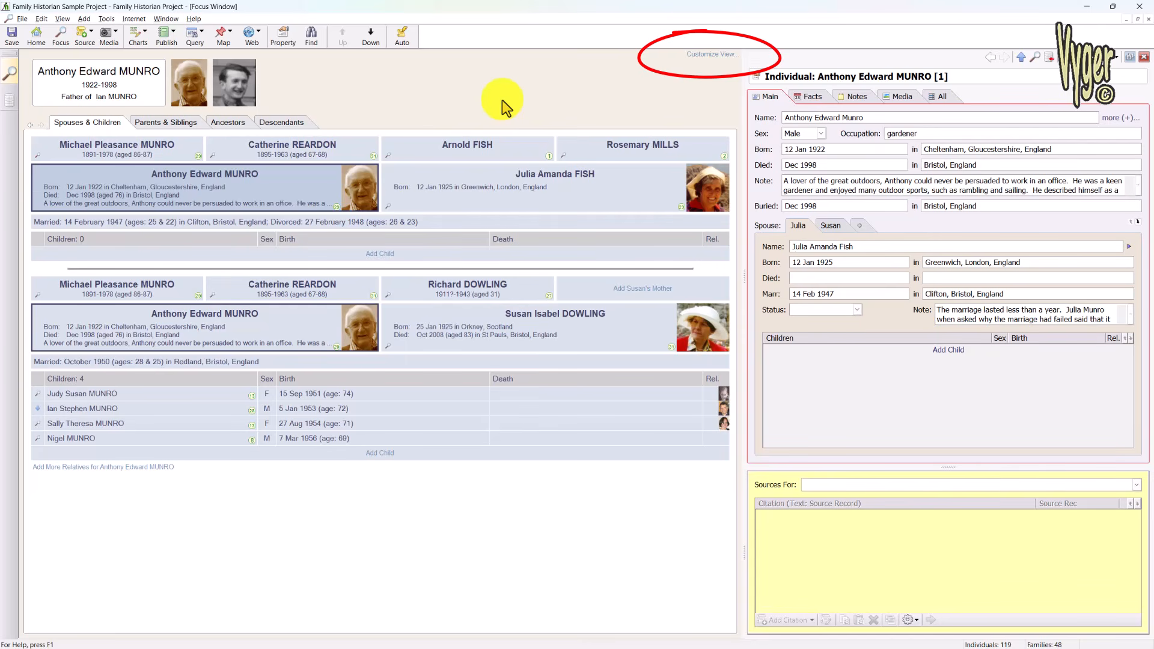
Set the screen font scaling to 85% in the Display preferences and apply it.
click(710, 53)
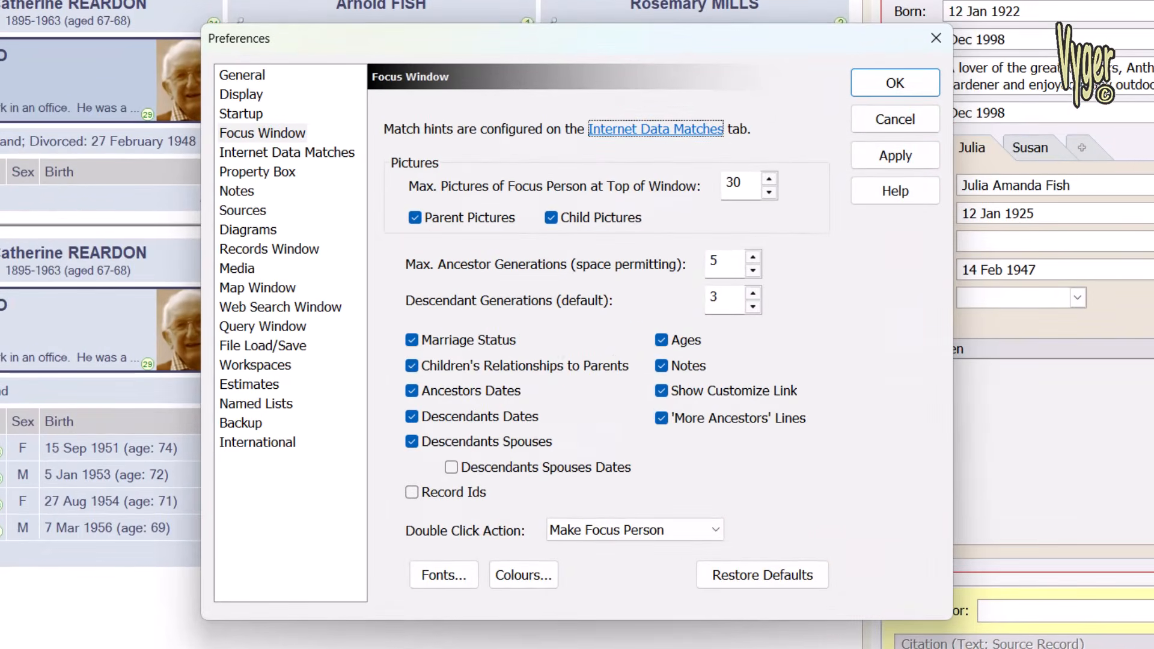
click(242, 94)
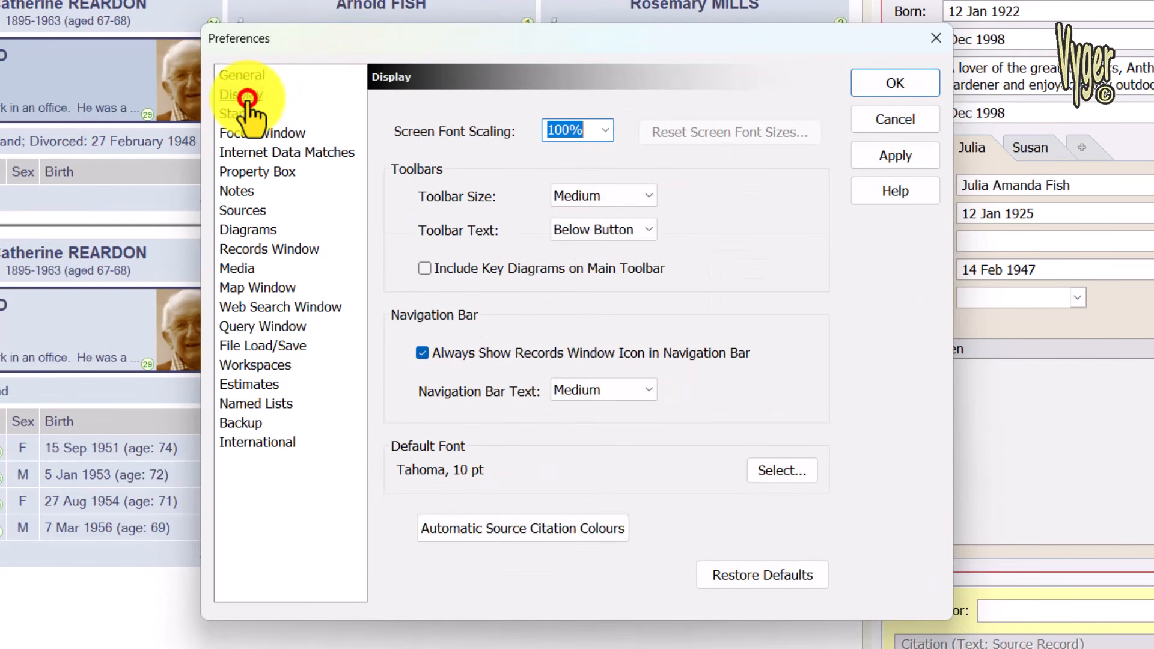
click(607, 130)
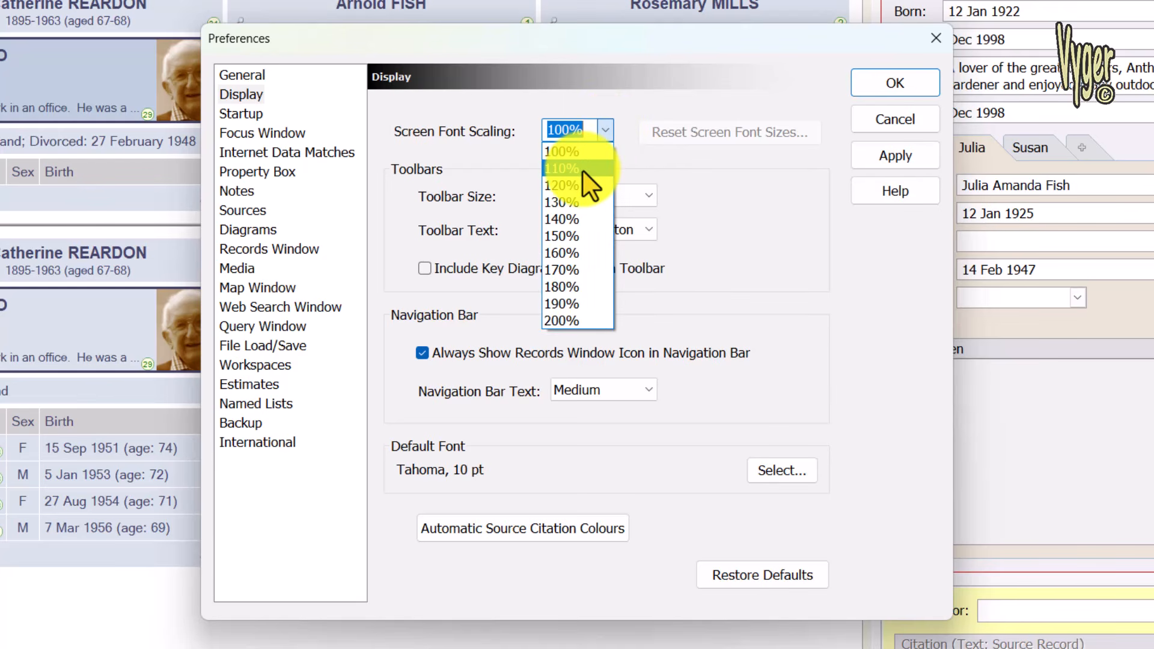
click(577, 129)
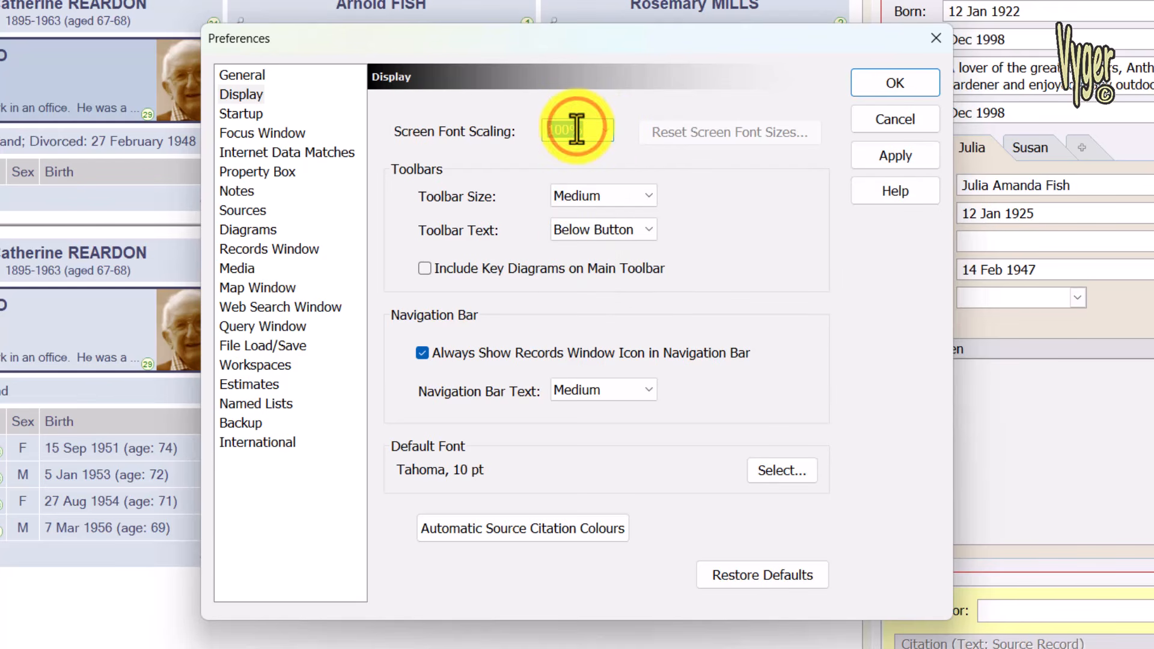
text(85)
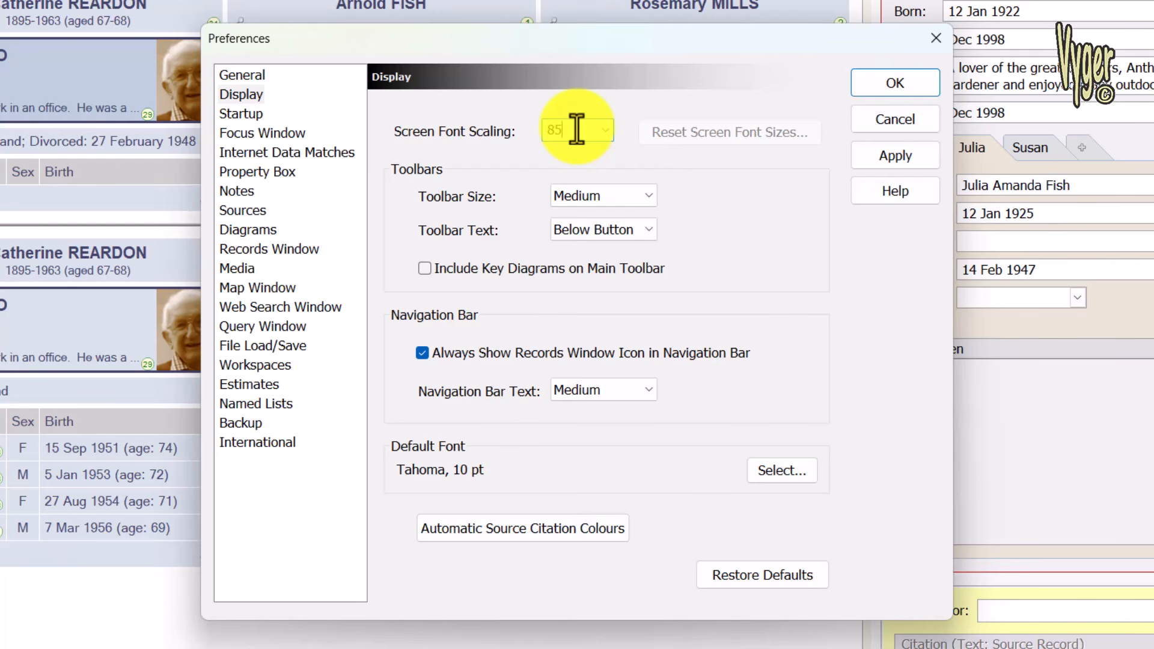
key(Tab)
click(889, 161)
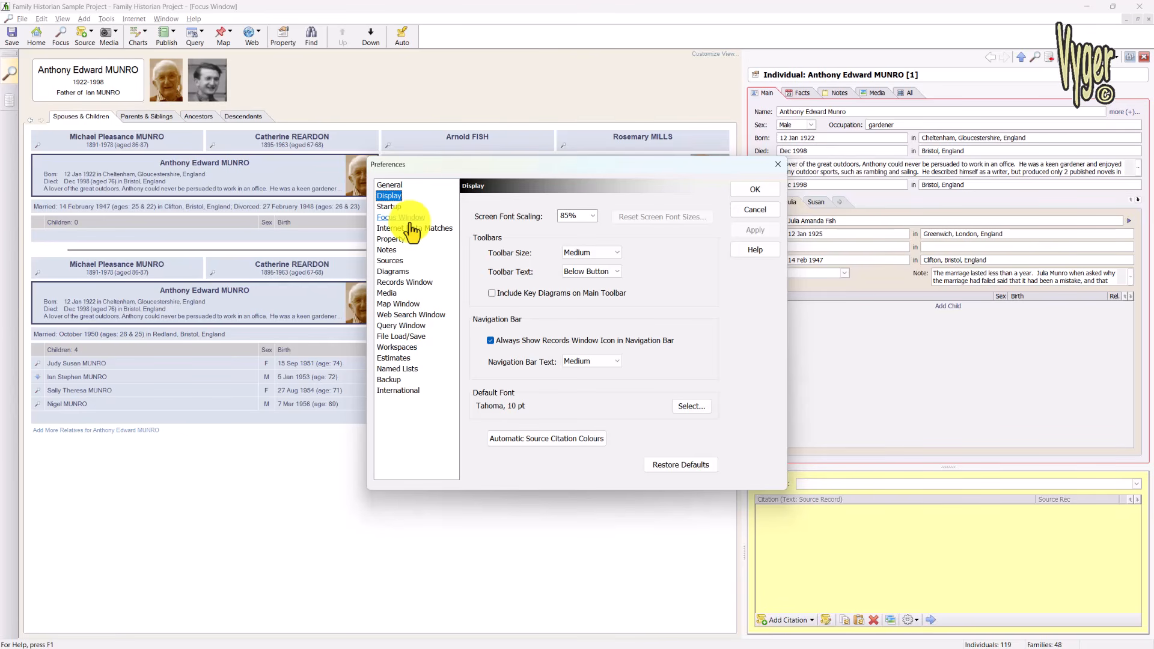
click(755, 189)
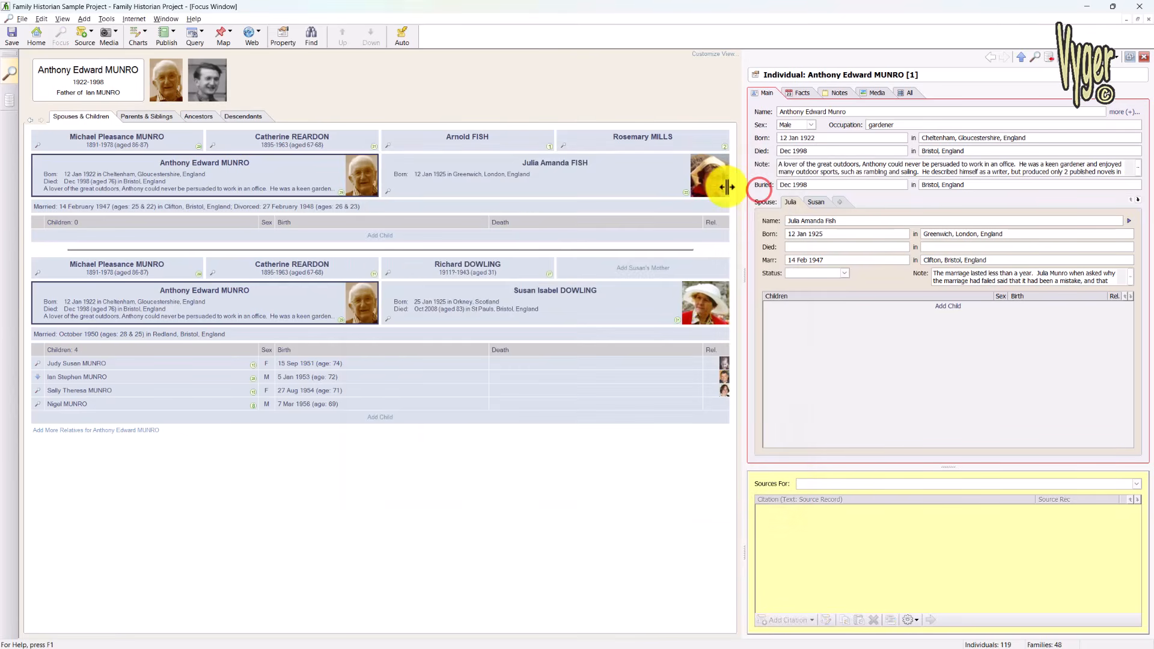
Show the individual records list and sort it by Birth Place, Relationship and Family as Child in turn.
click(9, 99)
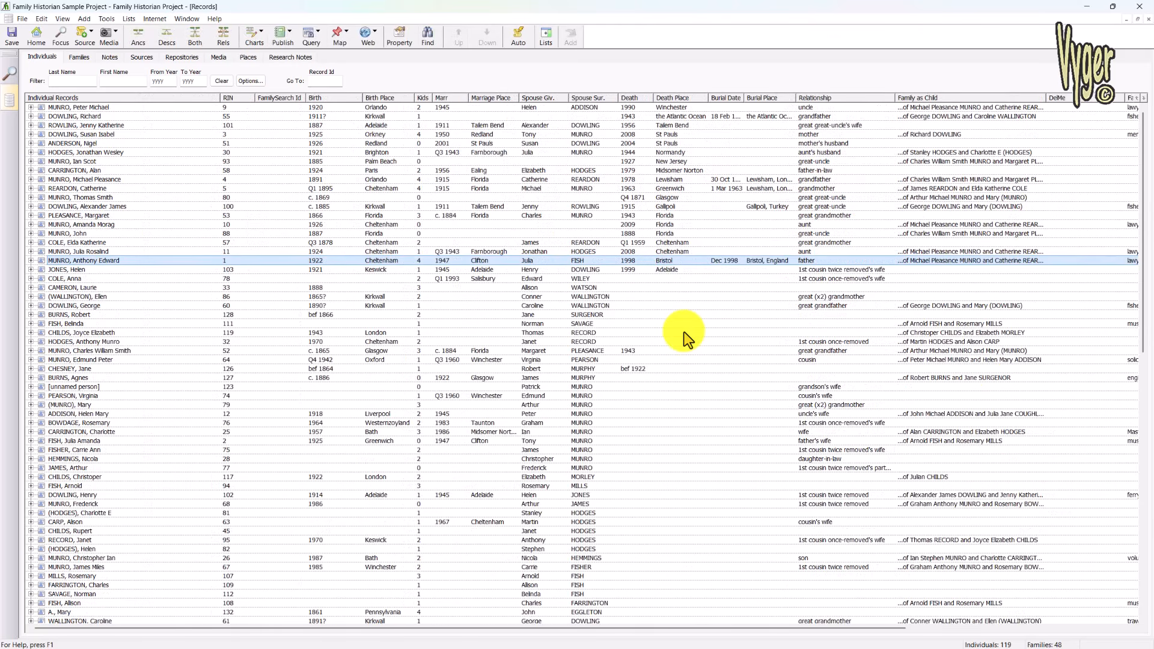
click(402, 98)
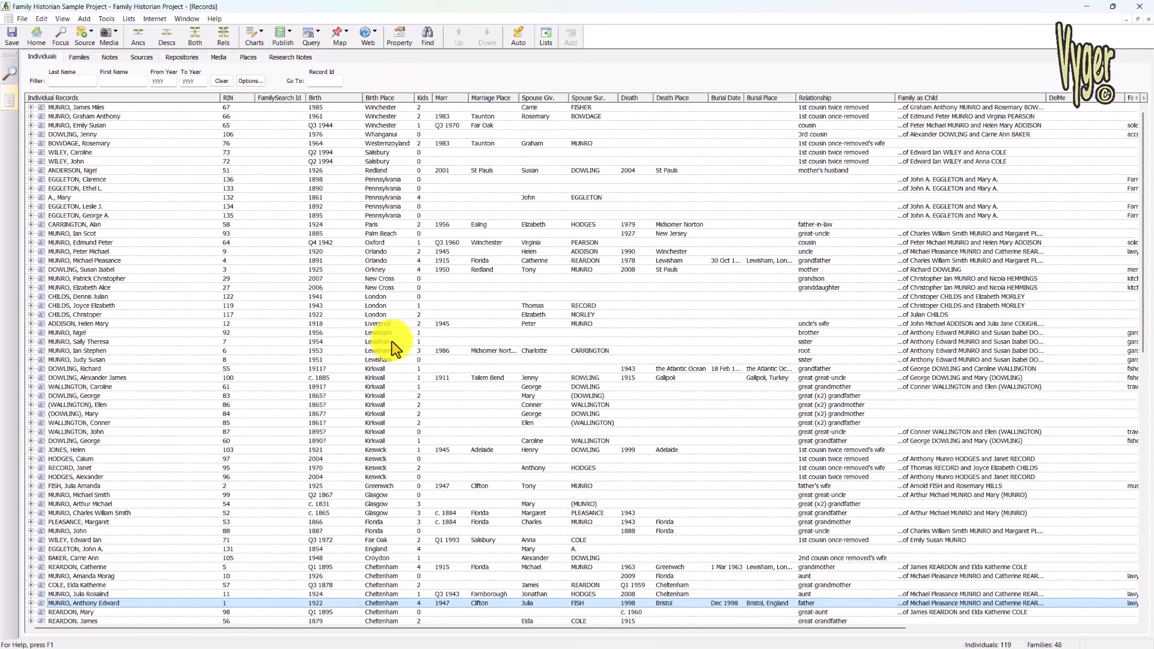
click(832, 96)
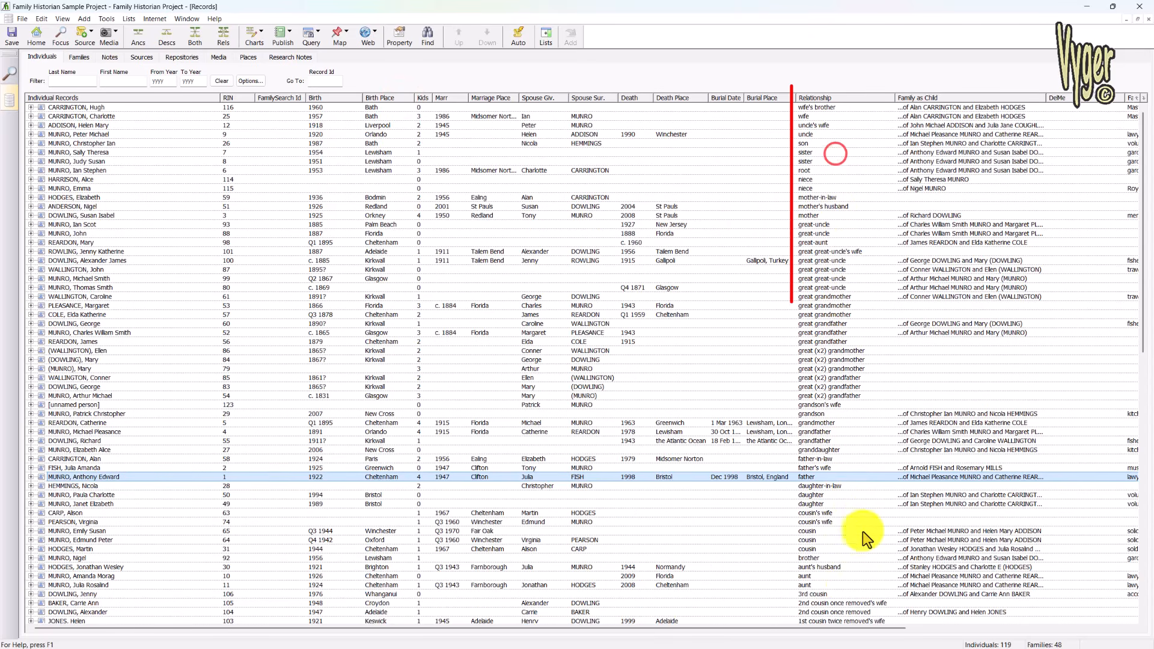
click(961, 96)
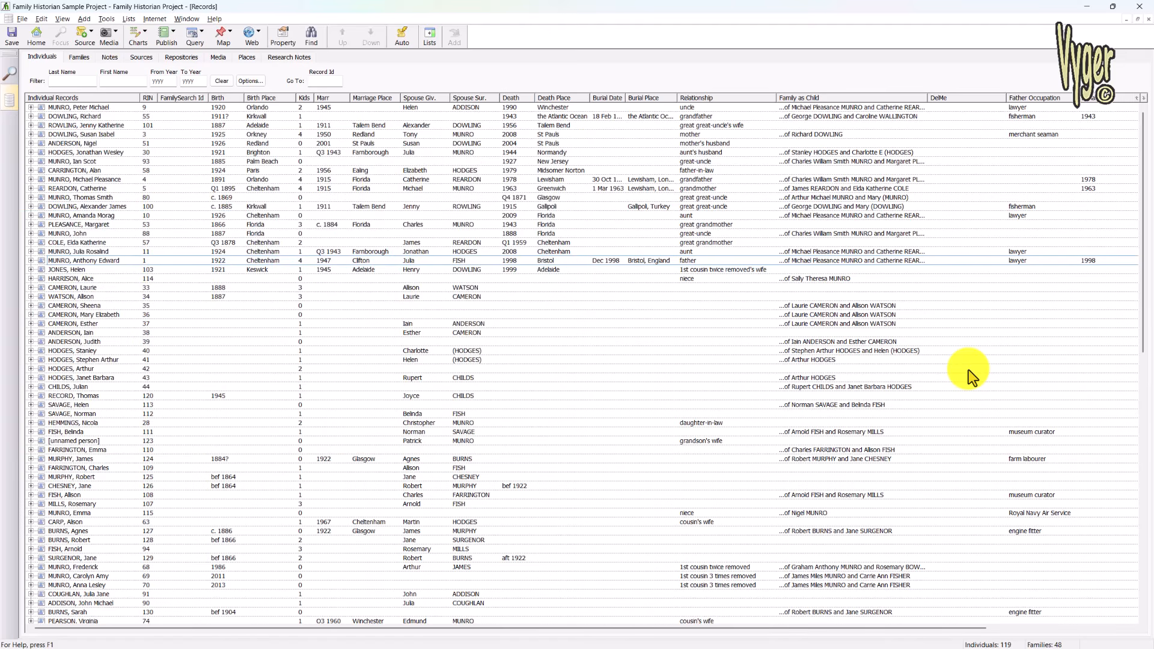
Return to the Focus Window and apply a screen font scaling of 140% in the Display preferences.
click(9, 73)
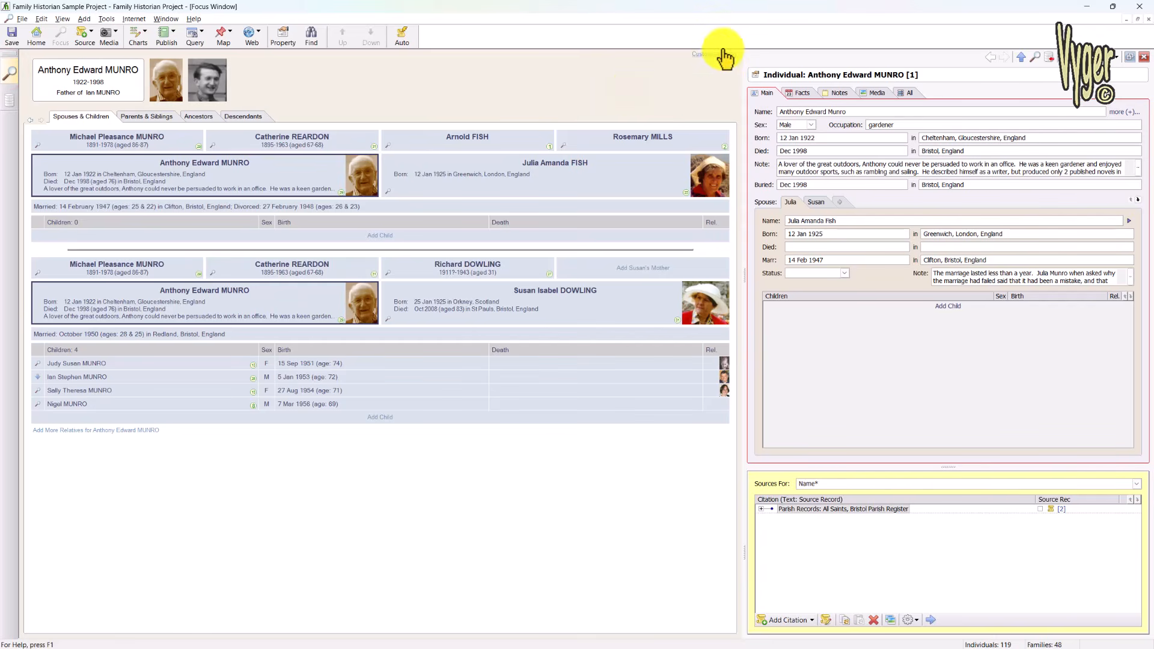
click(723, 53)
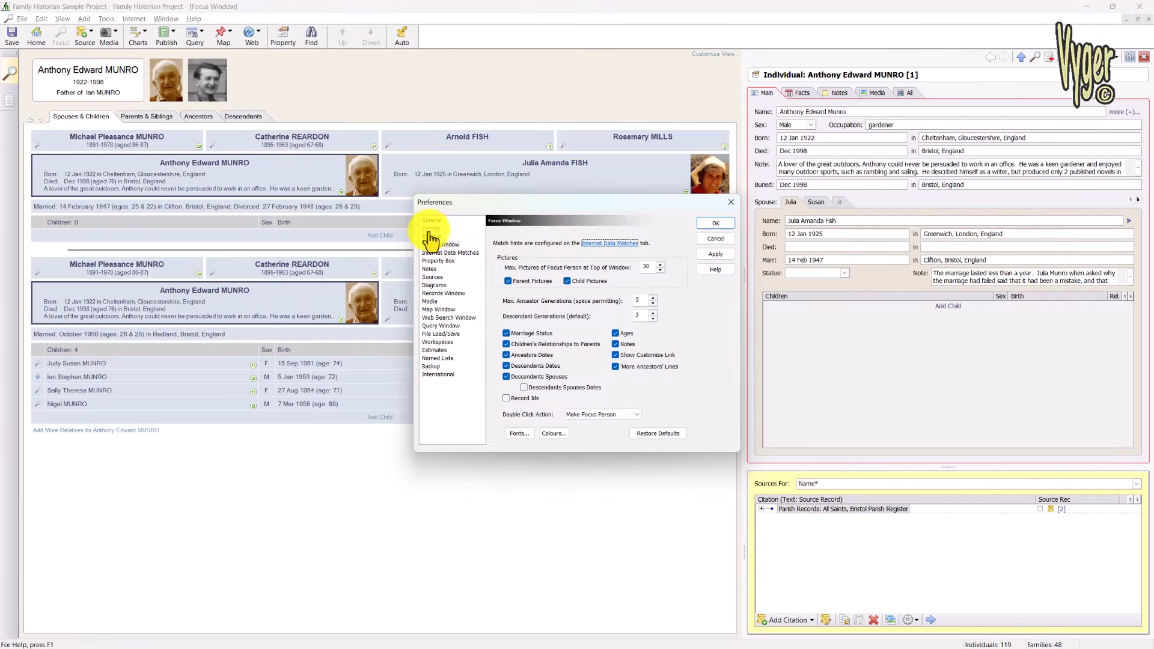
click(430, 229)
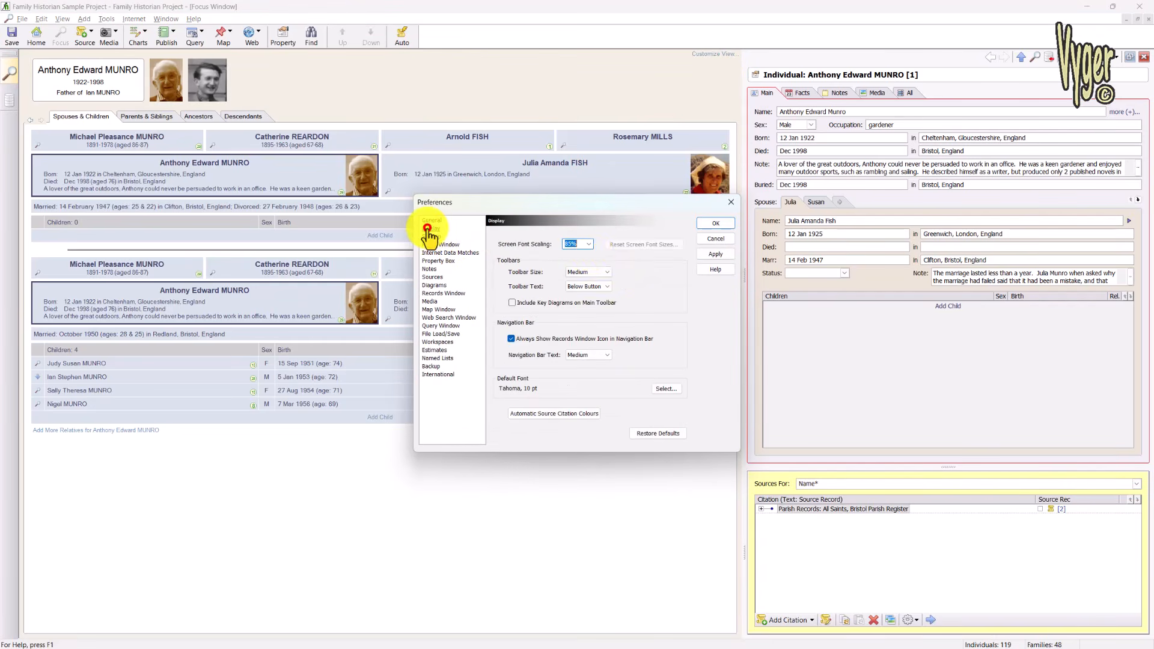
click(589, 244)
click(577, 279)
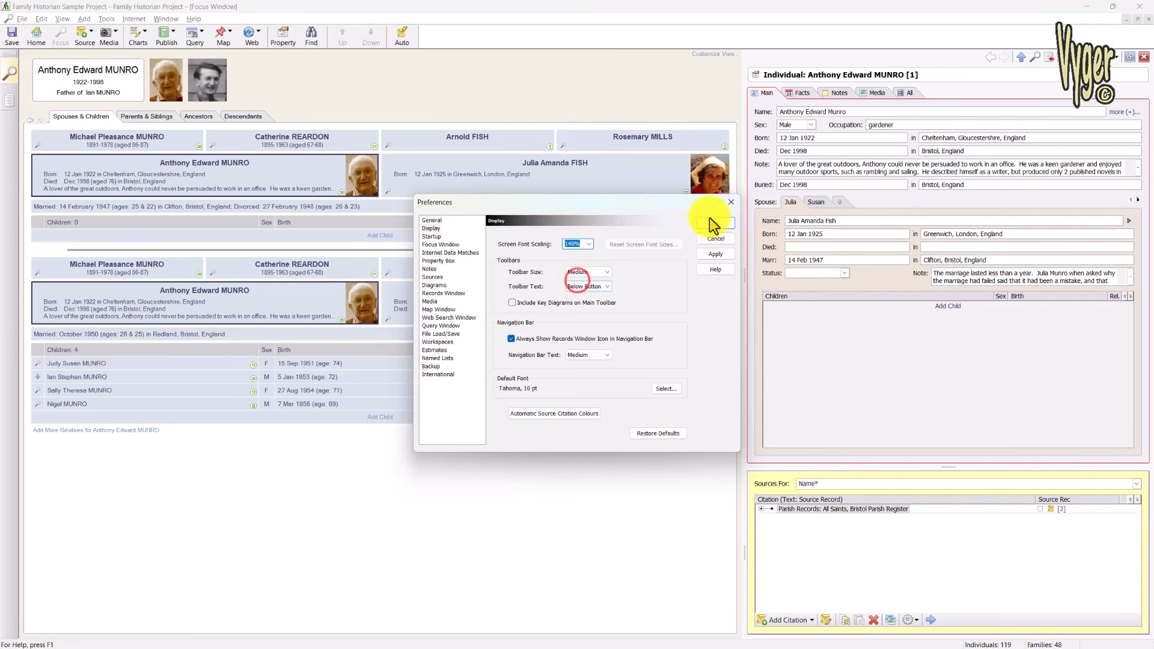
click(715, 255)
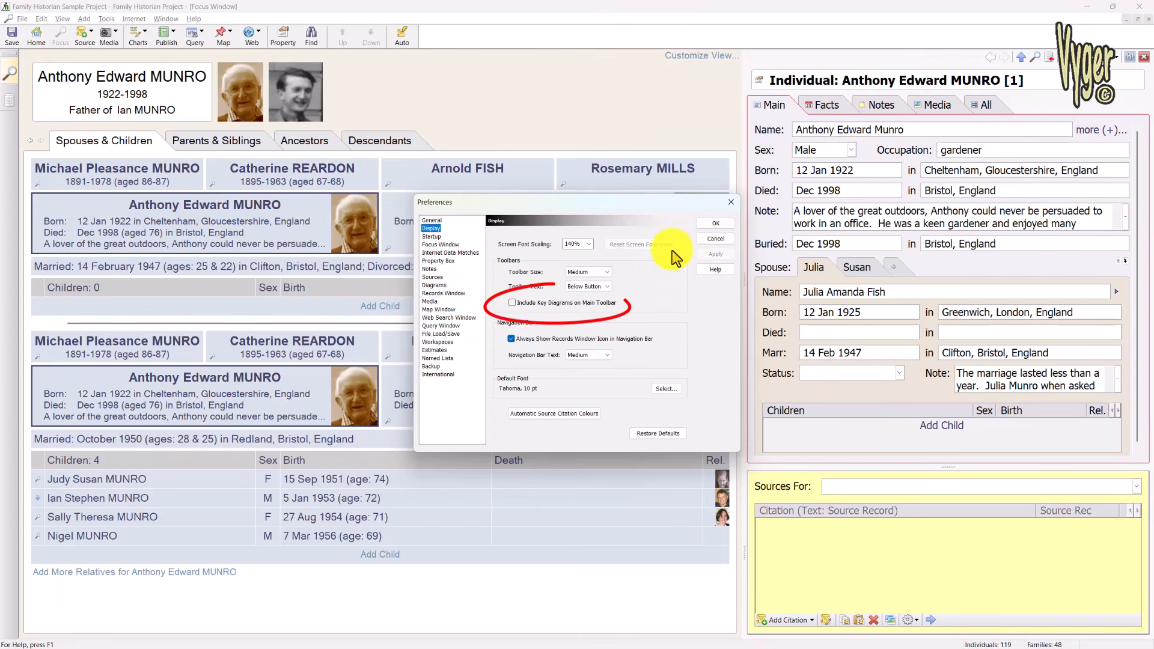
Enable including the key diagrams on the main toolbar, apply the change and close the preferences.
click(512, 303)
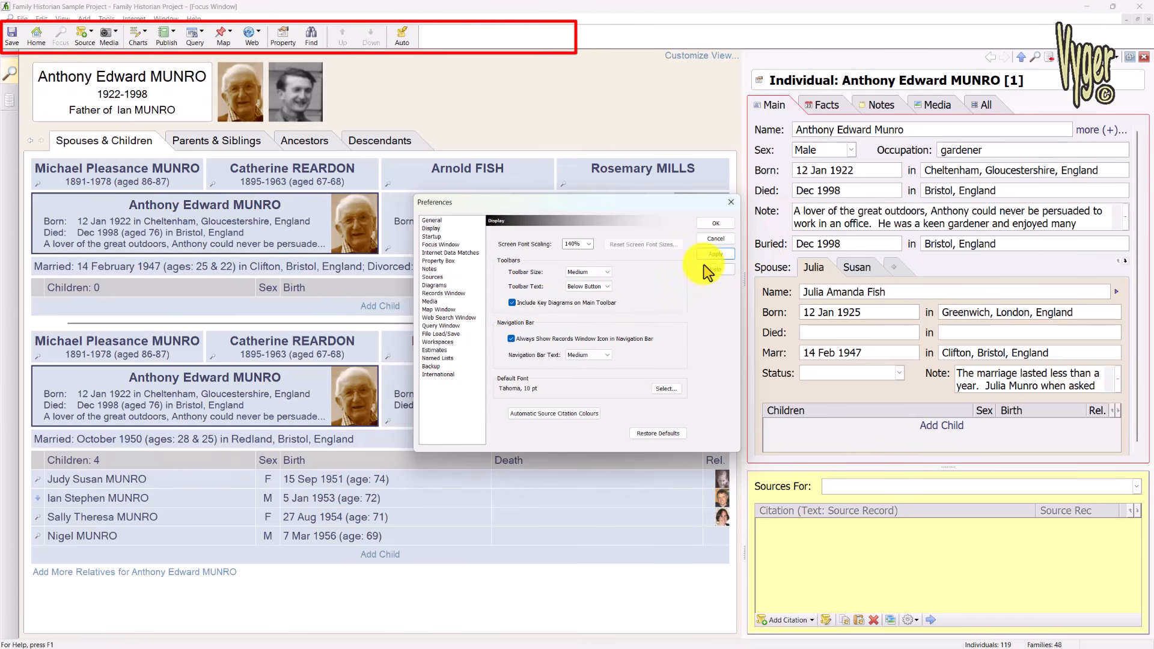
click(715, 254)
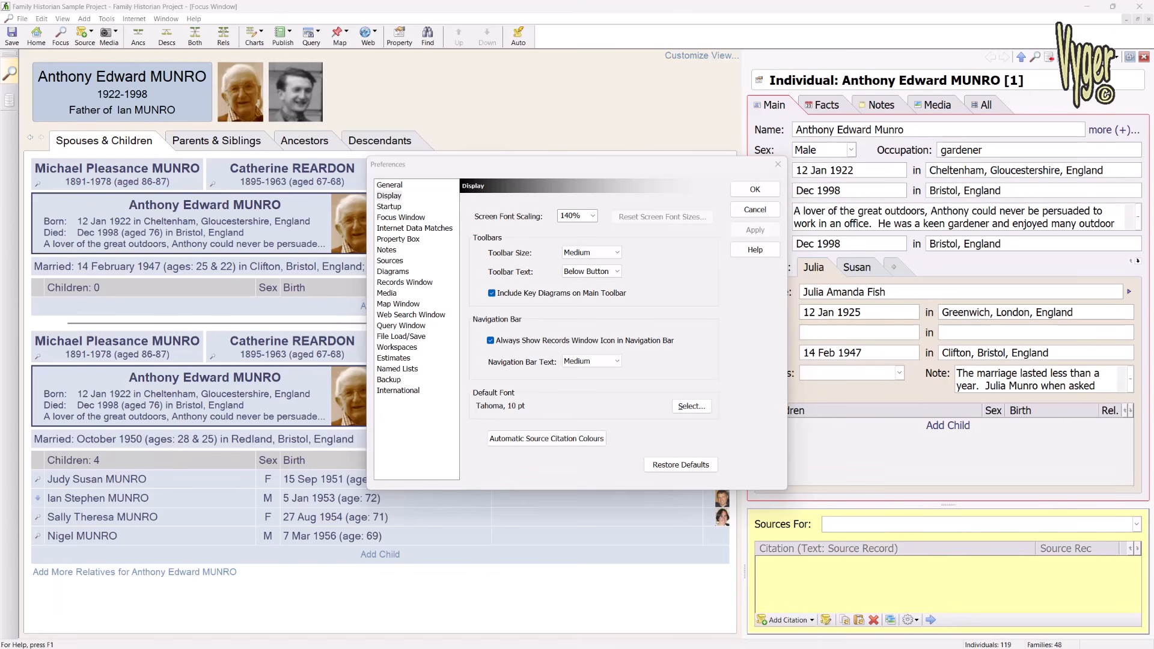
click(742, 190)
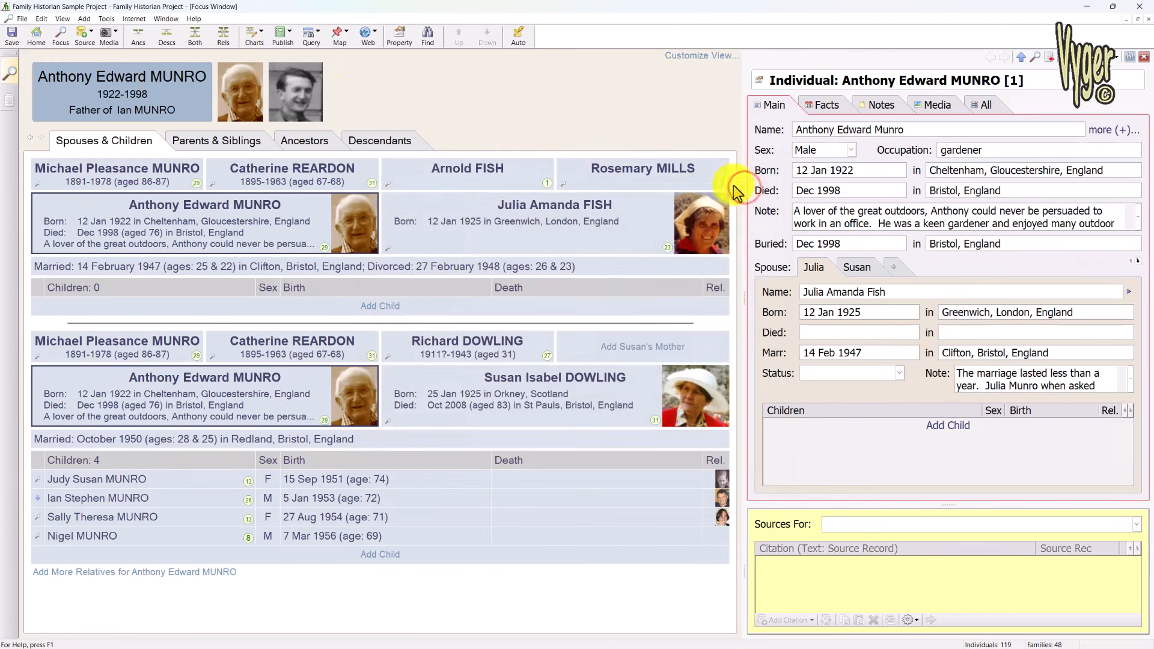
Generate the focus person's combined ancestor and descendant diagram with all generations up and down, look it over and close it.
click(194, 35)
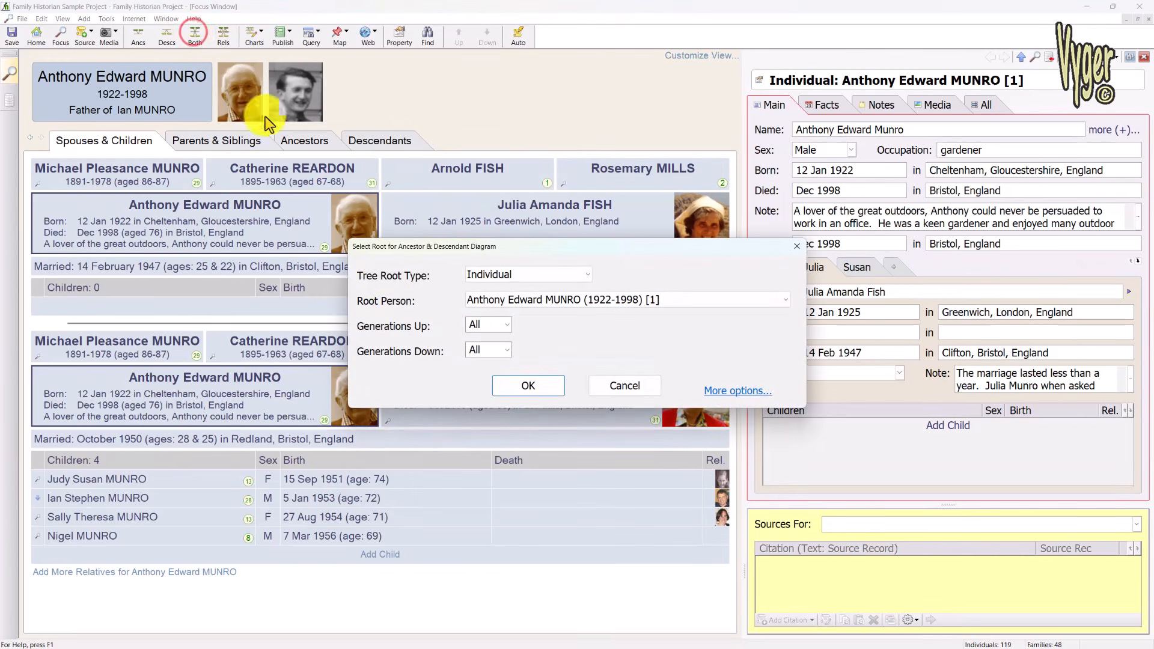
click(523, 388)
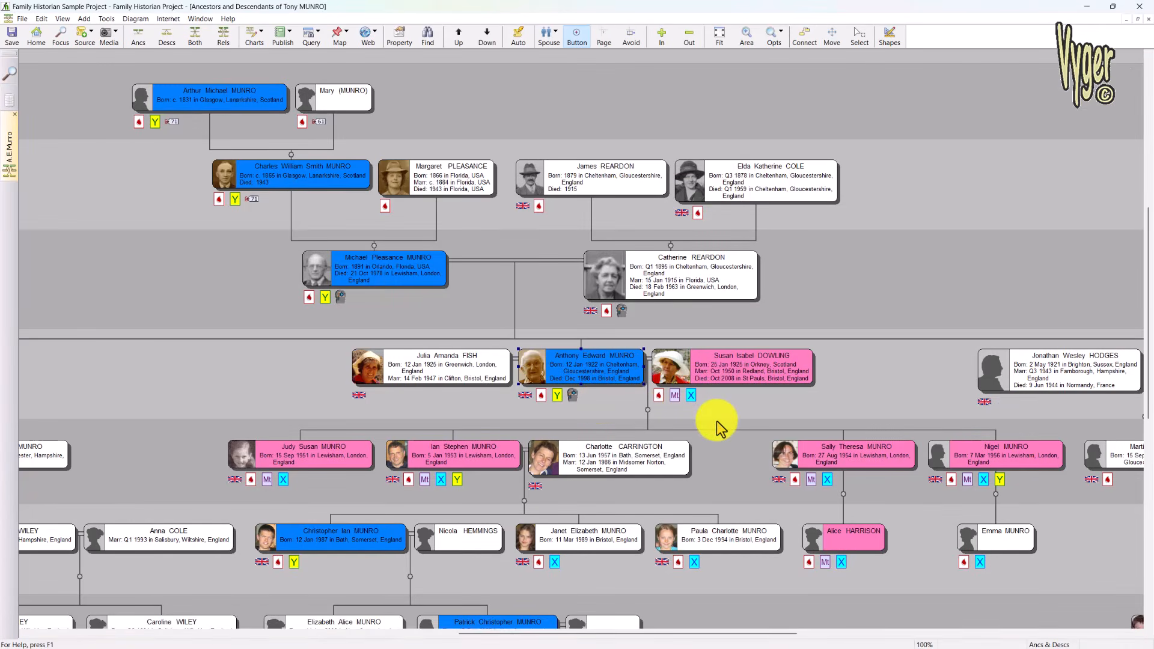
scroll(886, 353, up, 10)
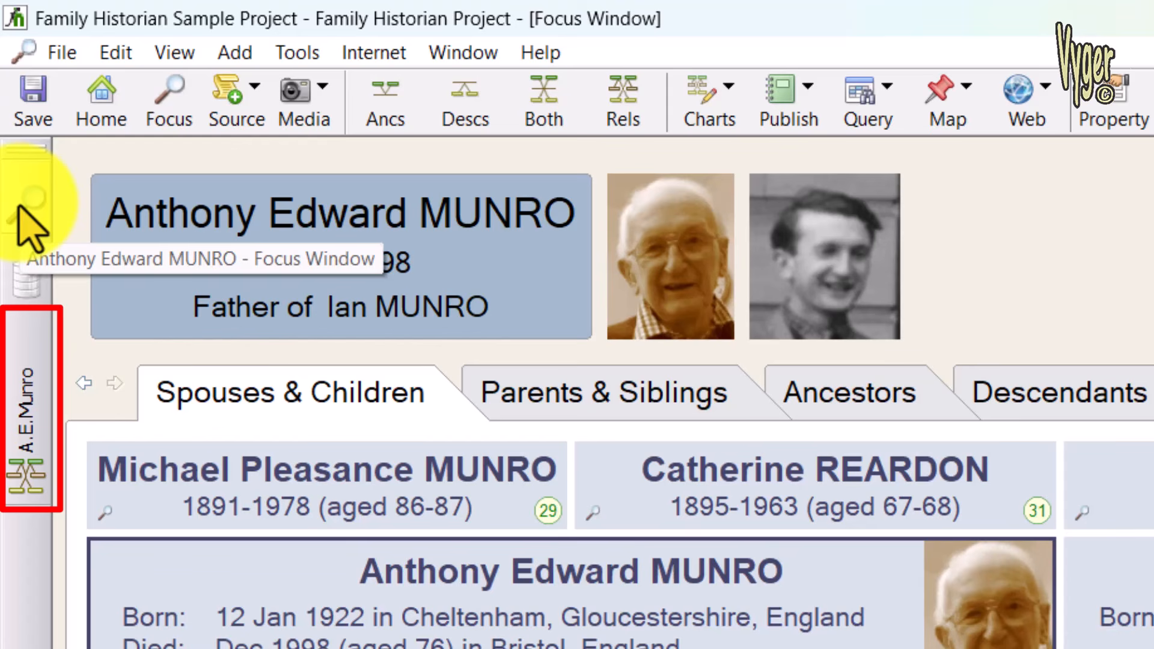
click(21, 360)
click(39, 321)
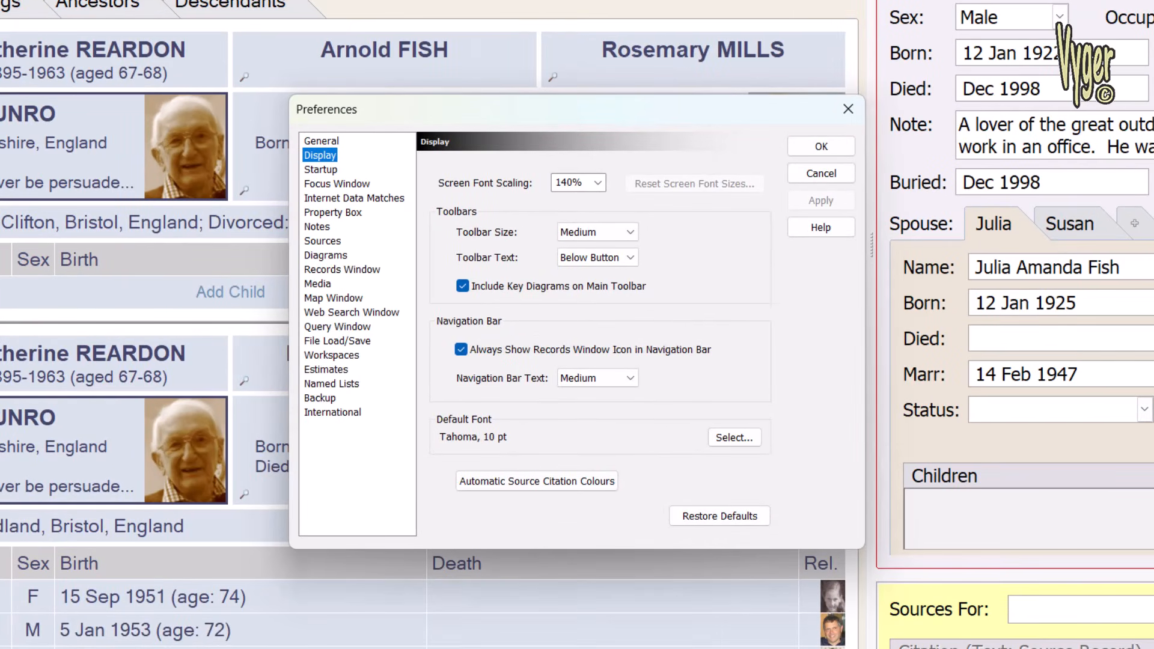
Open the colour settings from the Focus Window preferences and select the Focus Window Fill item.
click(336, 184)
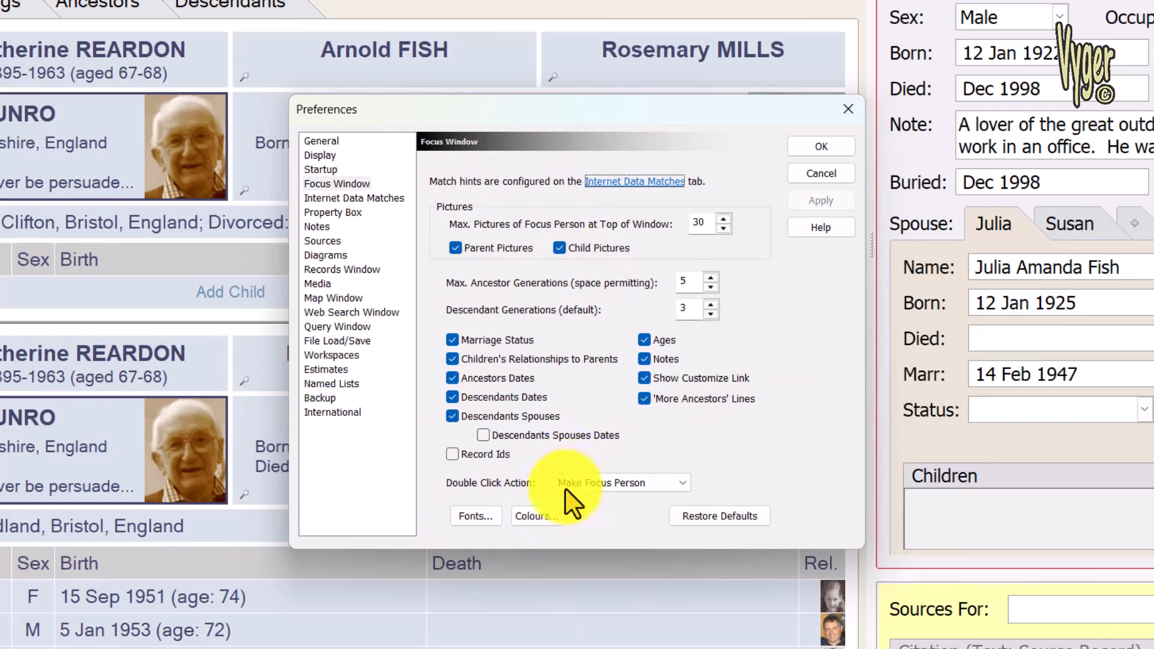
click(536, 514)
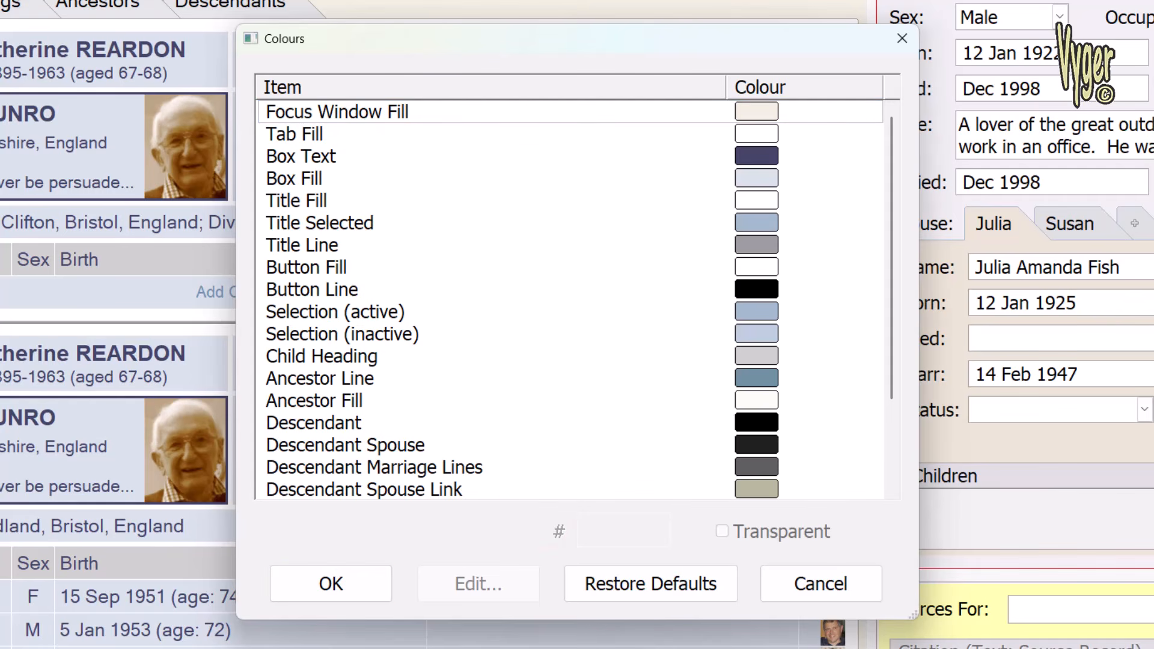
click(360, 110)
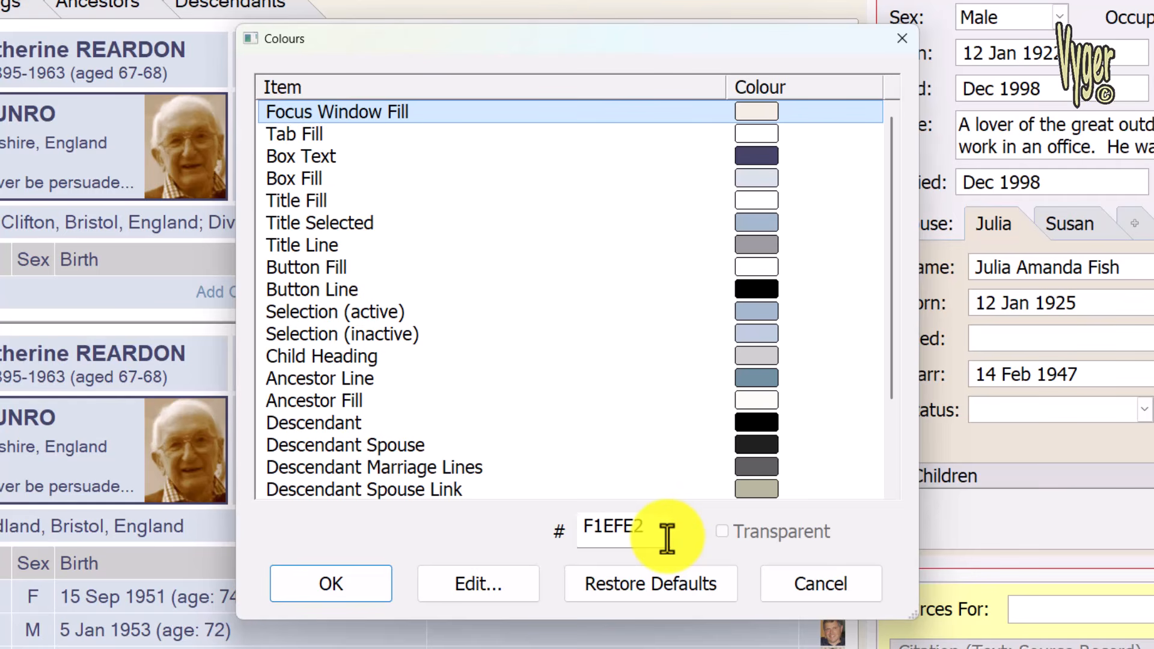
drag(667, 538, 650, 532)
key(BackSpace)
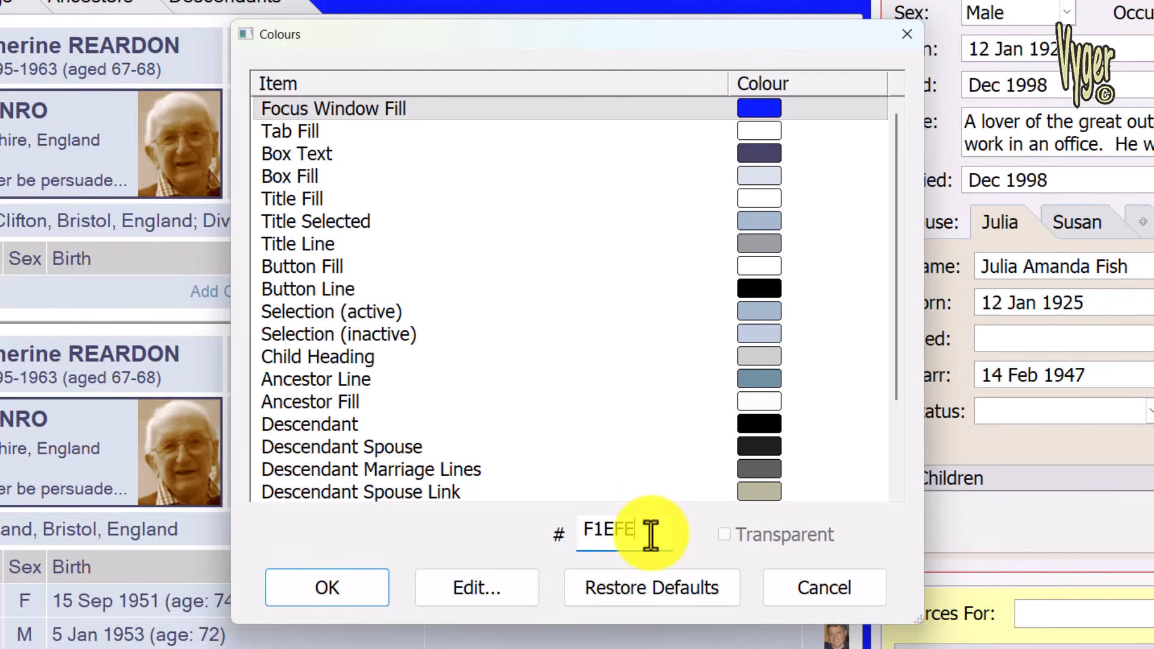
click(650, 588)
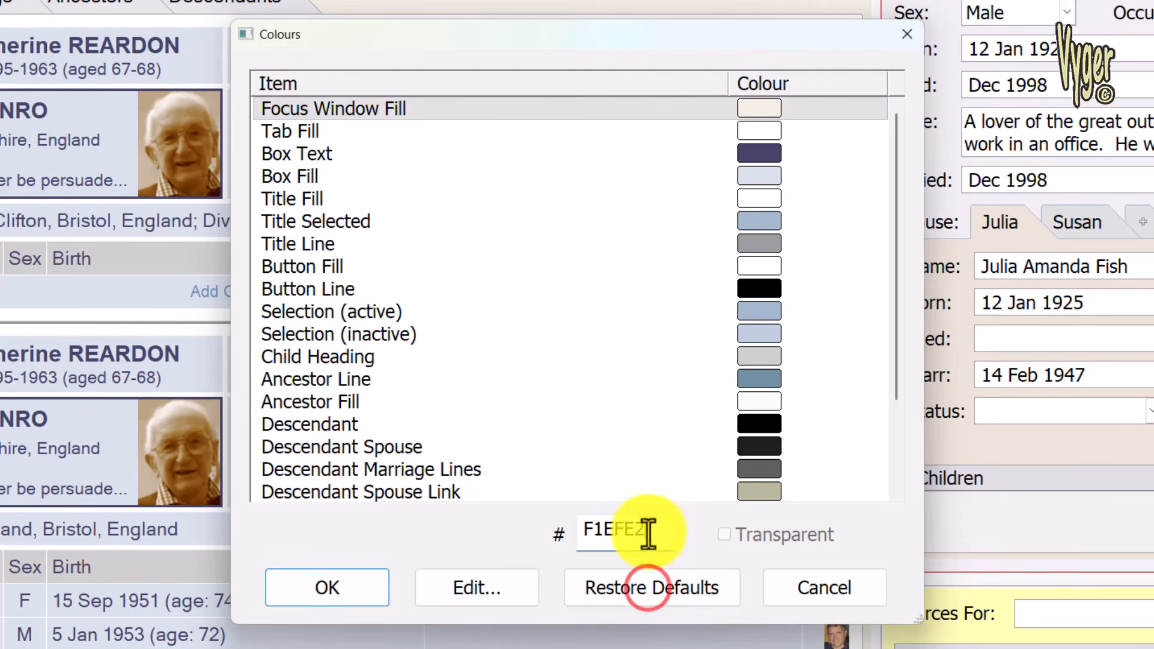
Set the Focus Window Fill colour to hex 333333 and the Tab Fill colour to hex 929292.
text(33333)
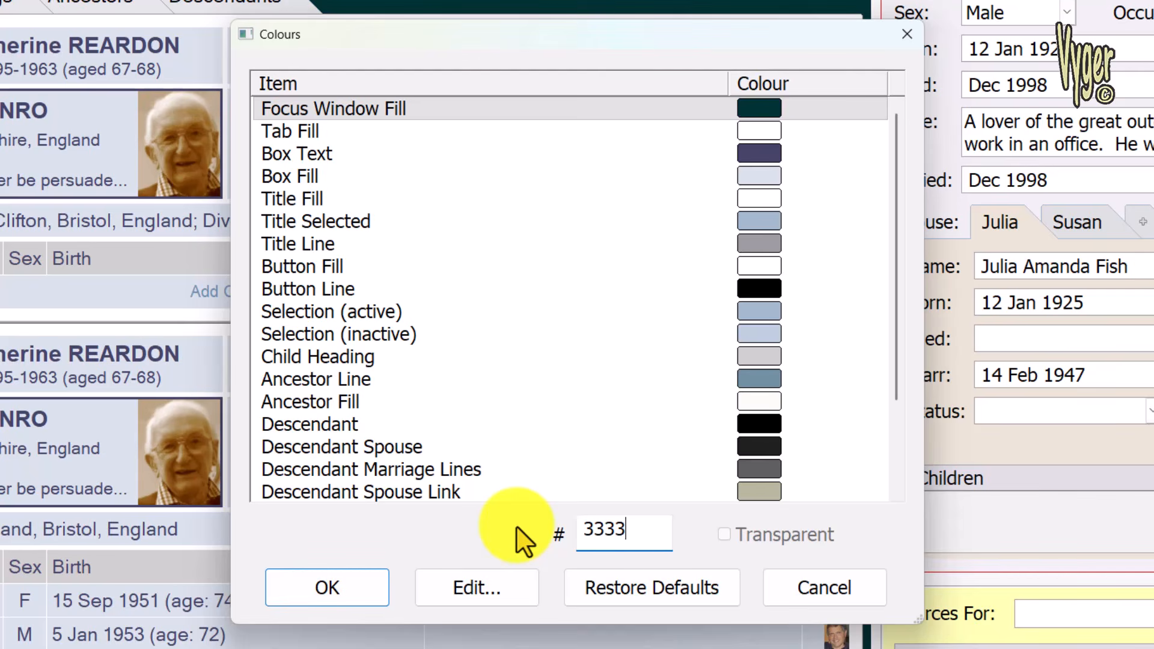
text(3)
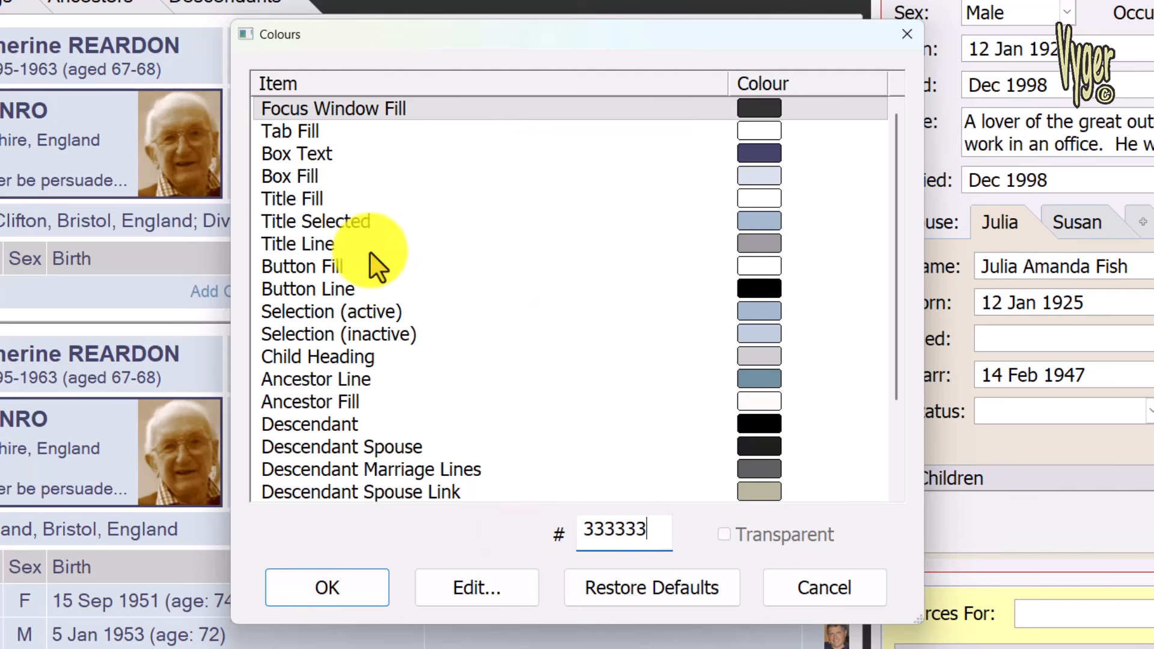
click(309, 131)
drag(642, 529, 490, 516)
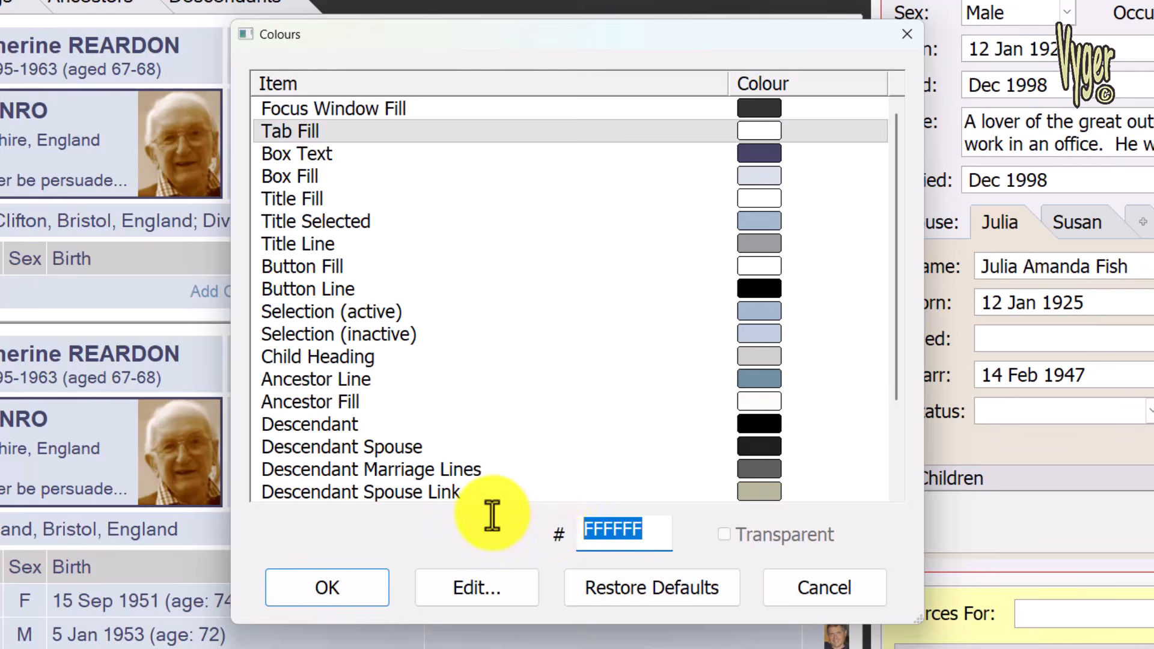
text(929292)
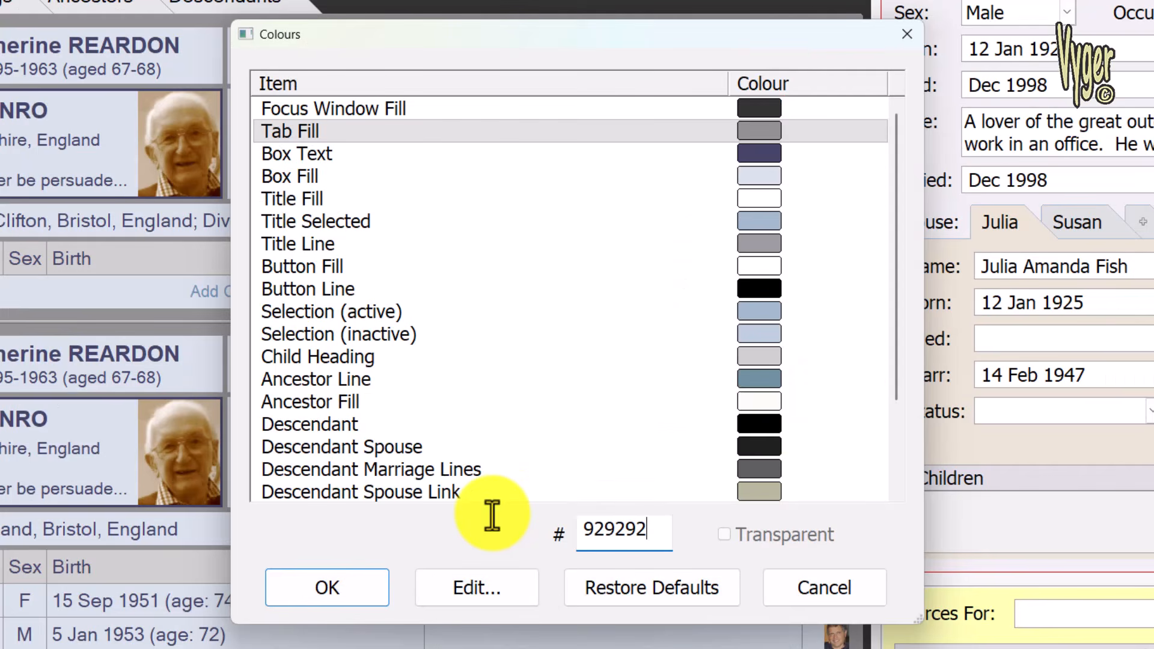
Set the Box Fill colour to hex FFFFFF.
click(330, 177)
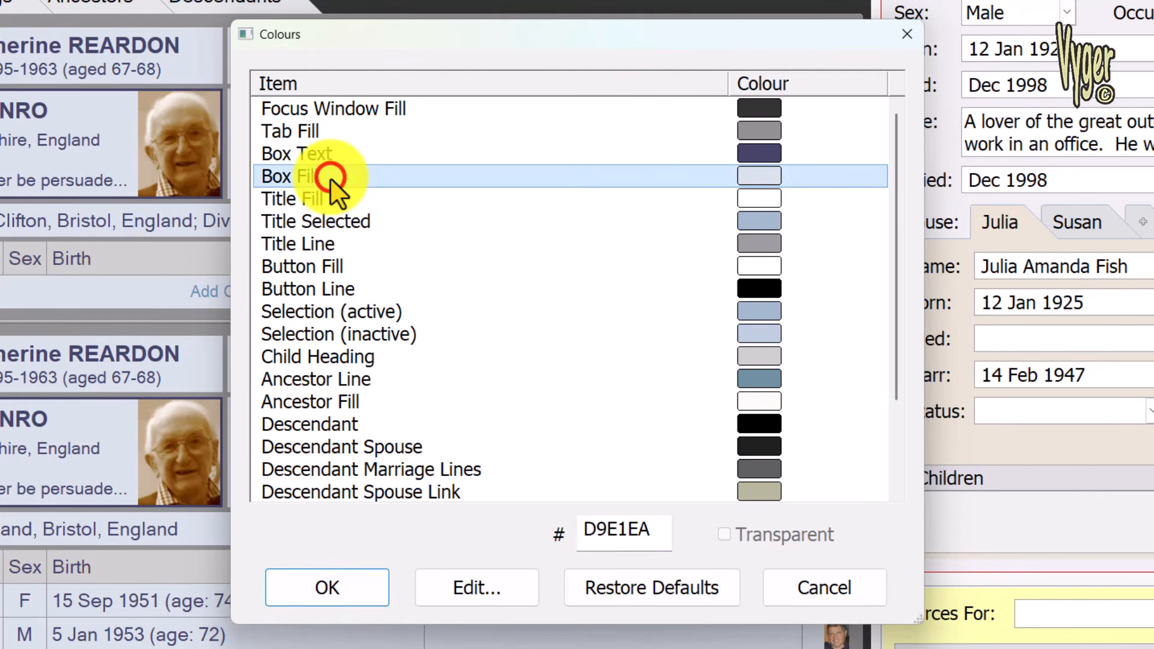
drag(658, 531, 451, 505)
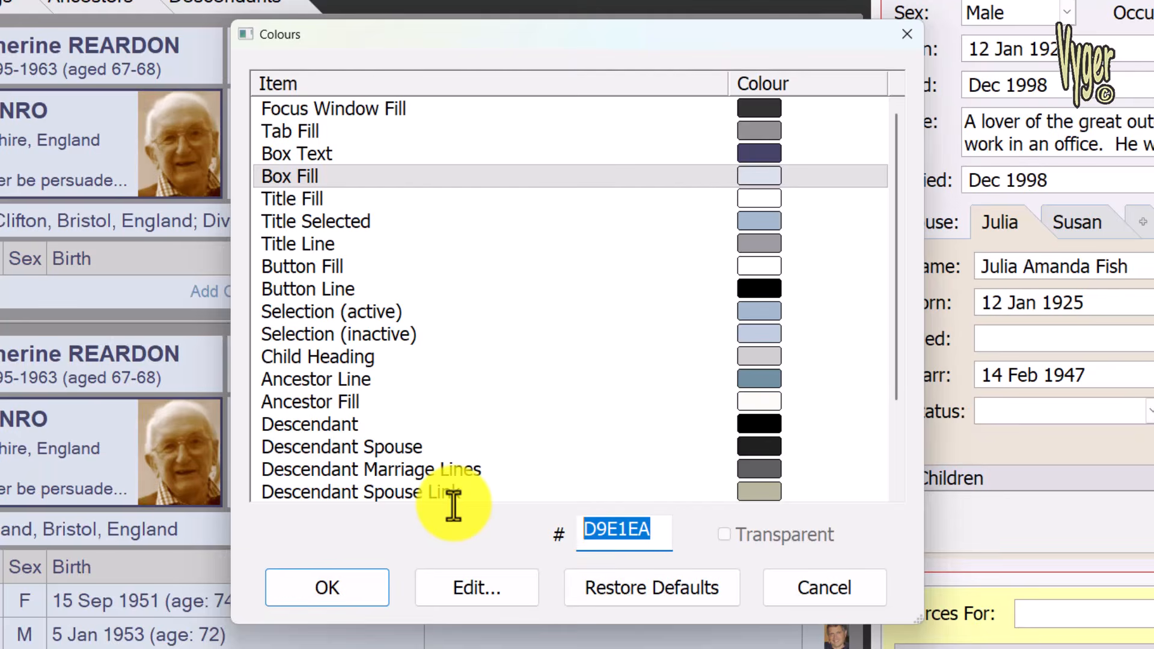
text(FFFFFF)
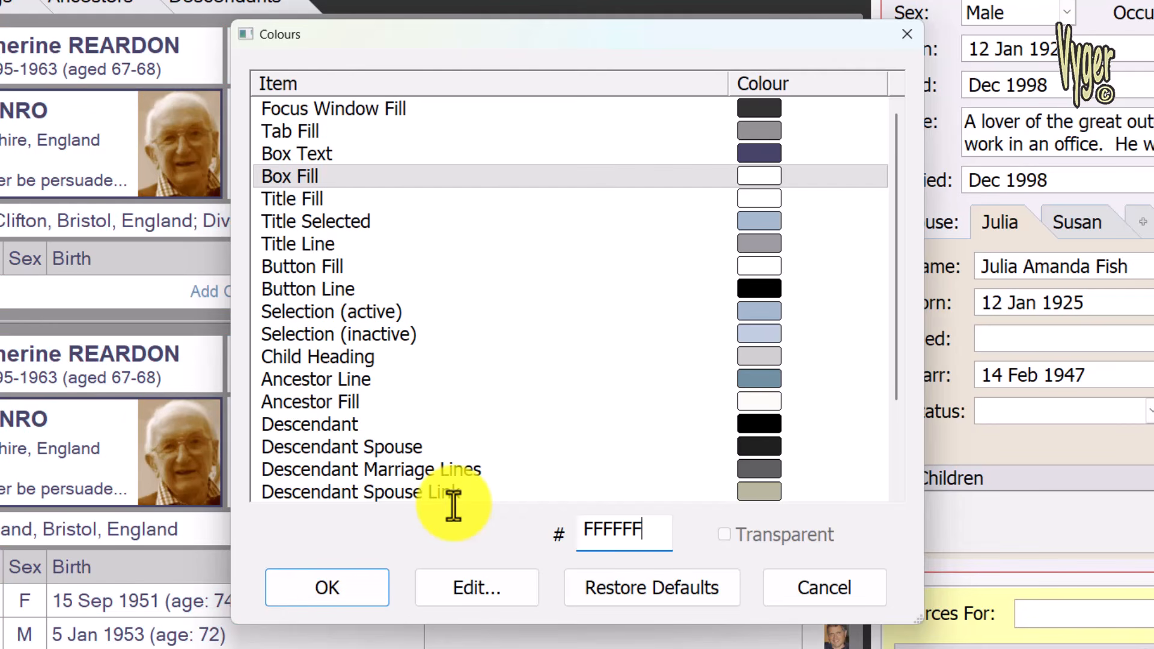
Set both the Title Fill and Title Selected colours to hex FFC761.
click(329, 201)
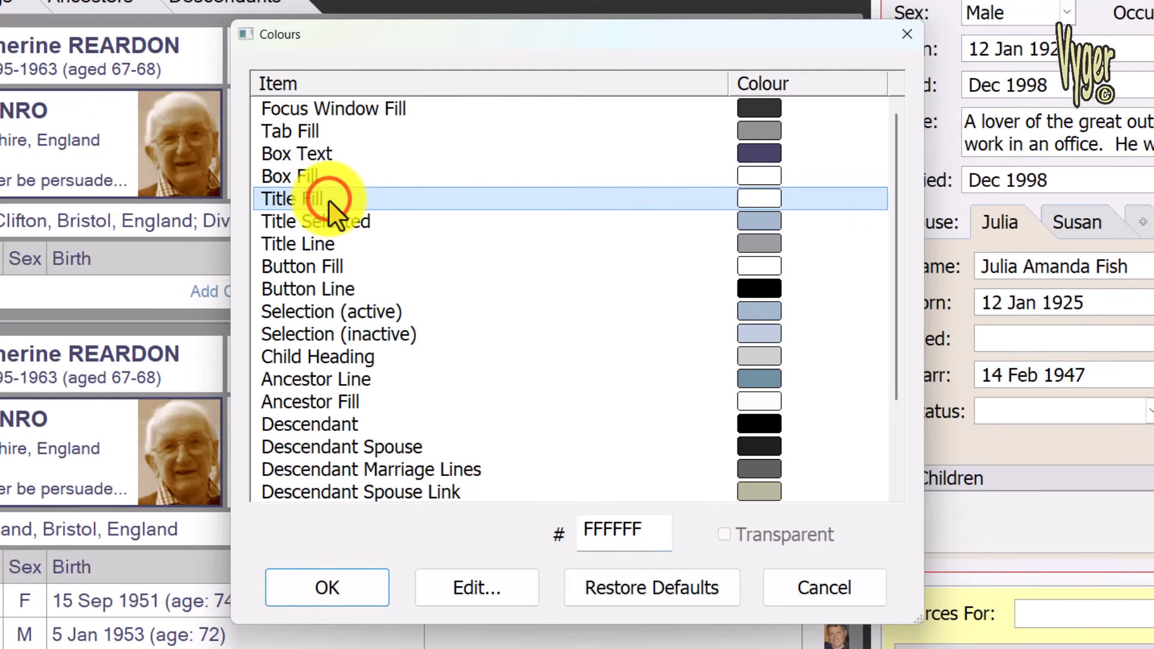
drag(653, 533, 500, 523)
text(FFC7)
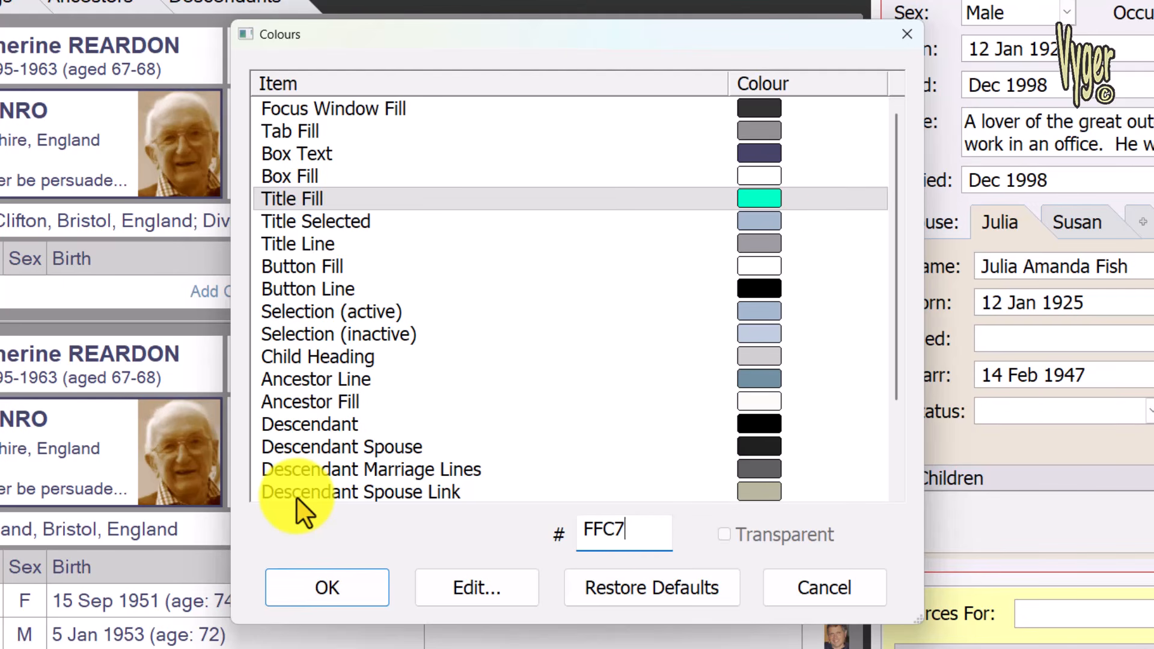
text(61)
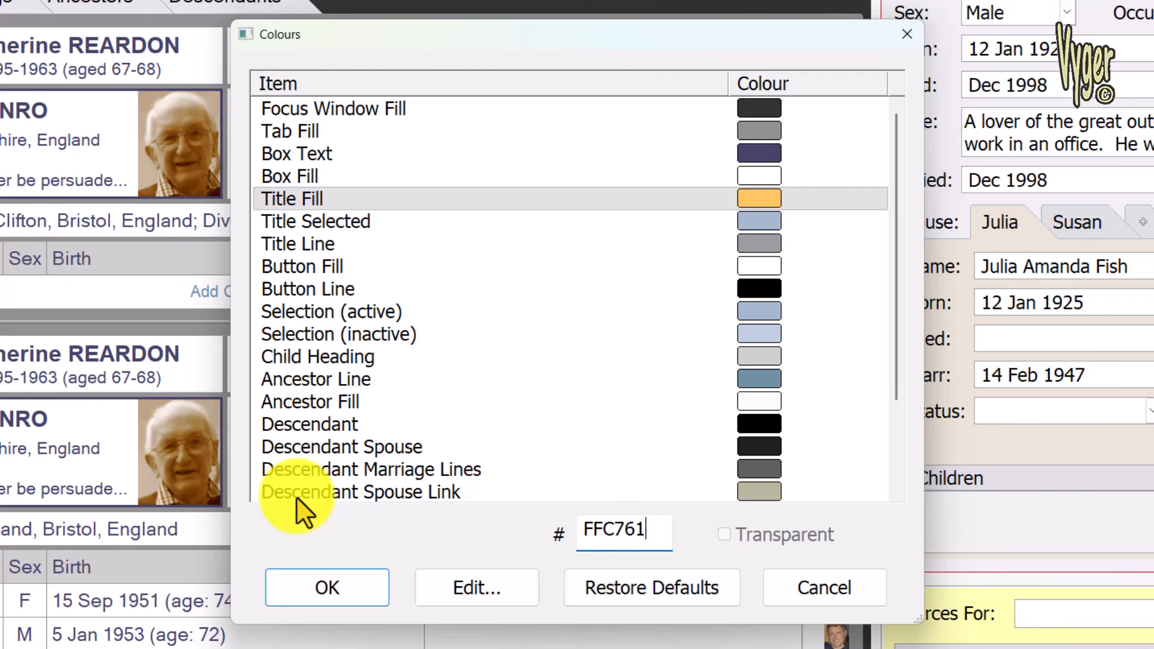
click(380, 221)
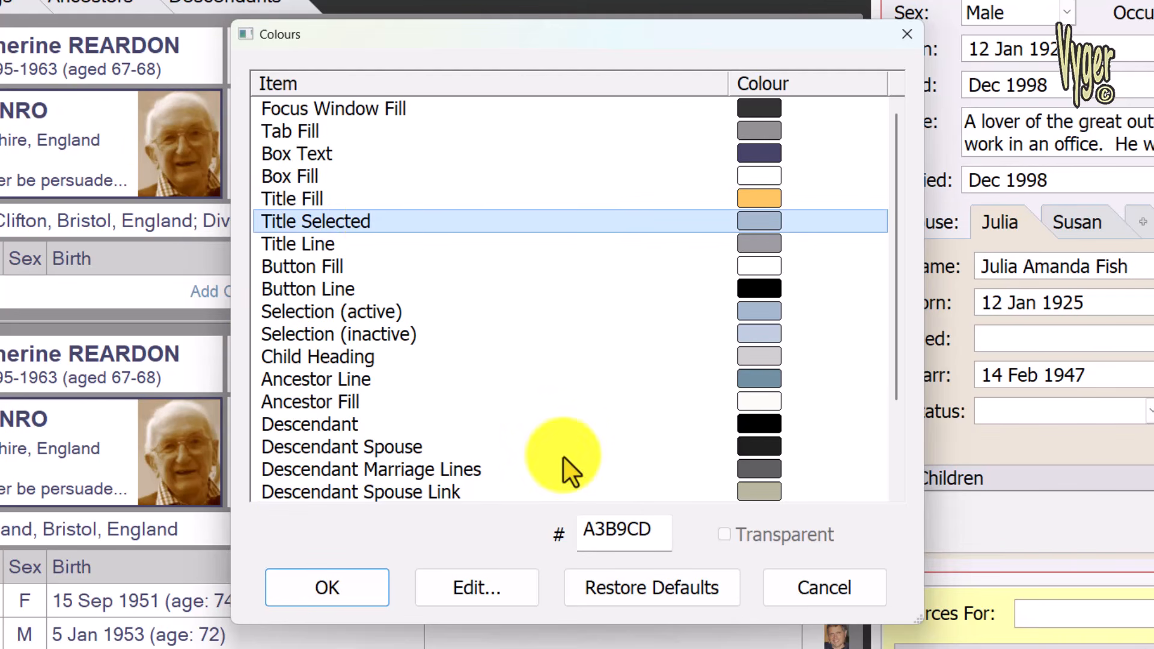
key(Tab)
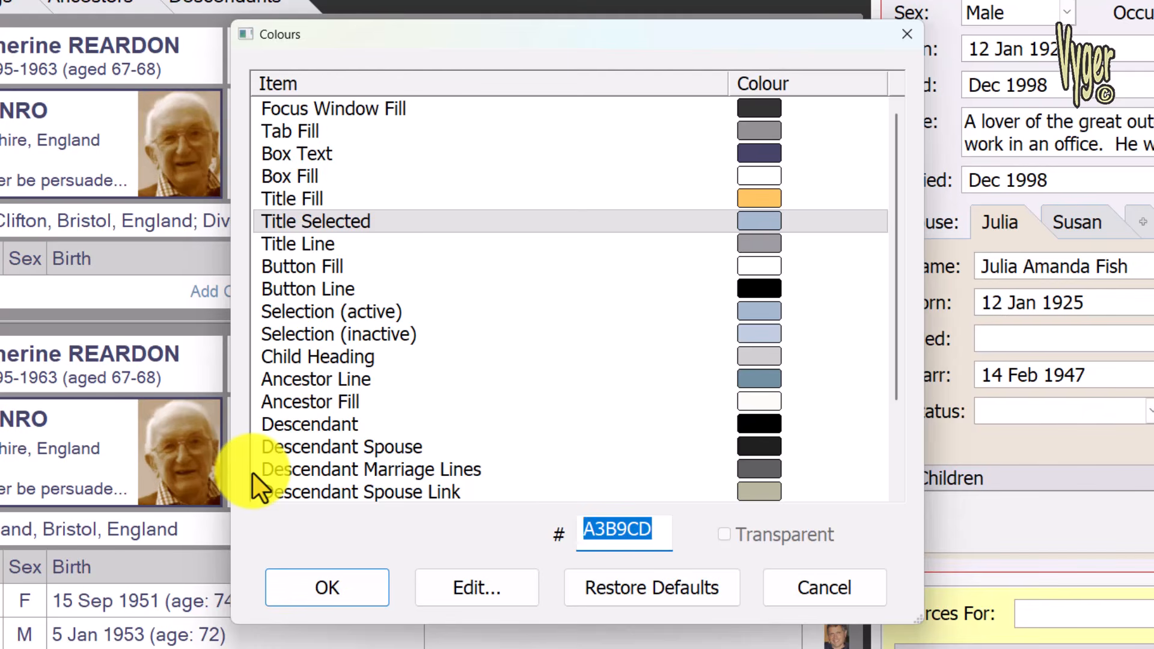
text(FFC7)
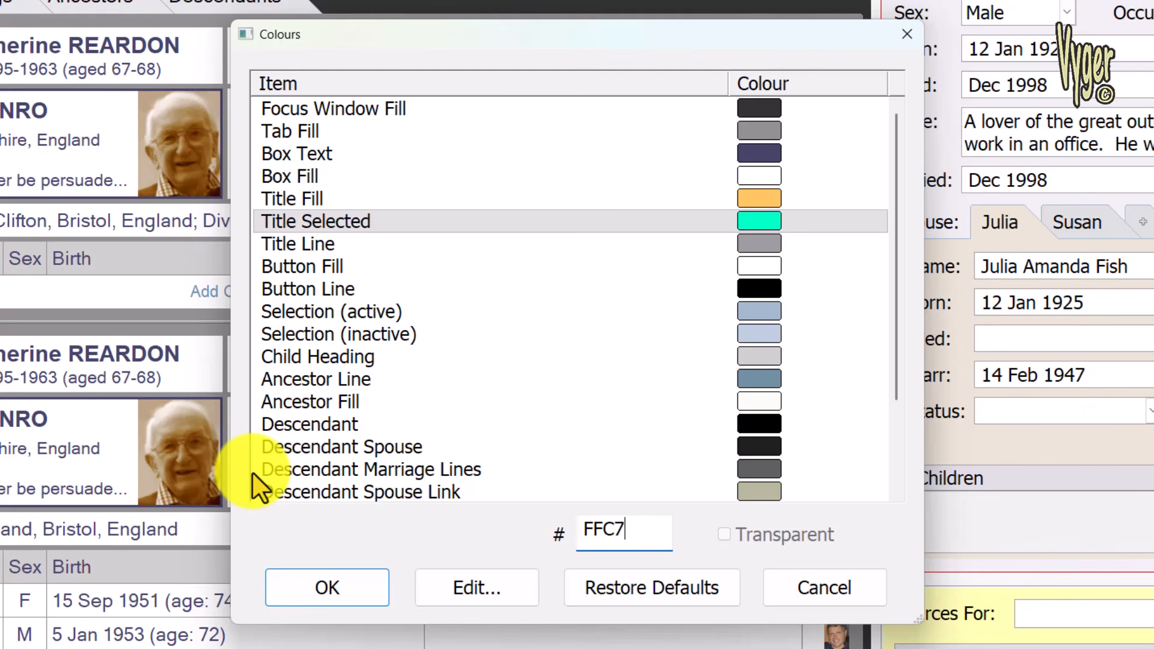
text(61)
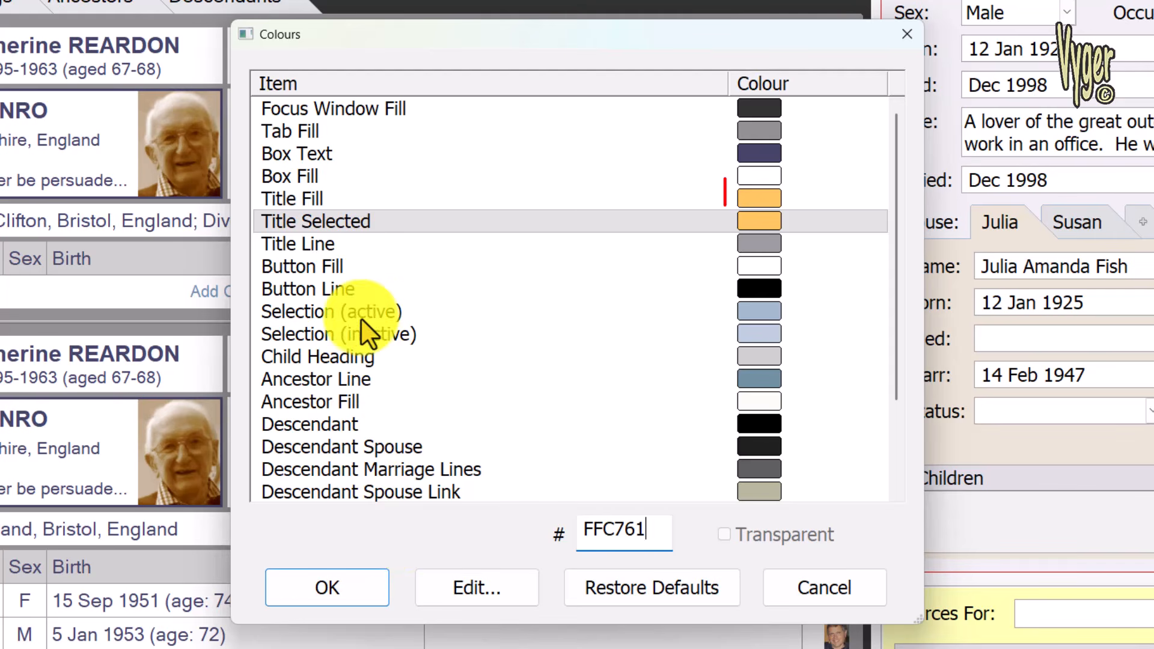
Compare the colour values of the Title Fill and Title Selected items.
click(332, 206)
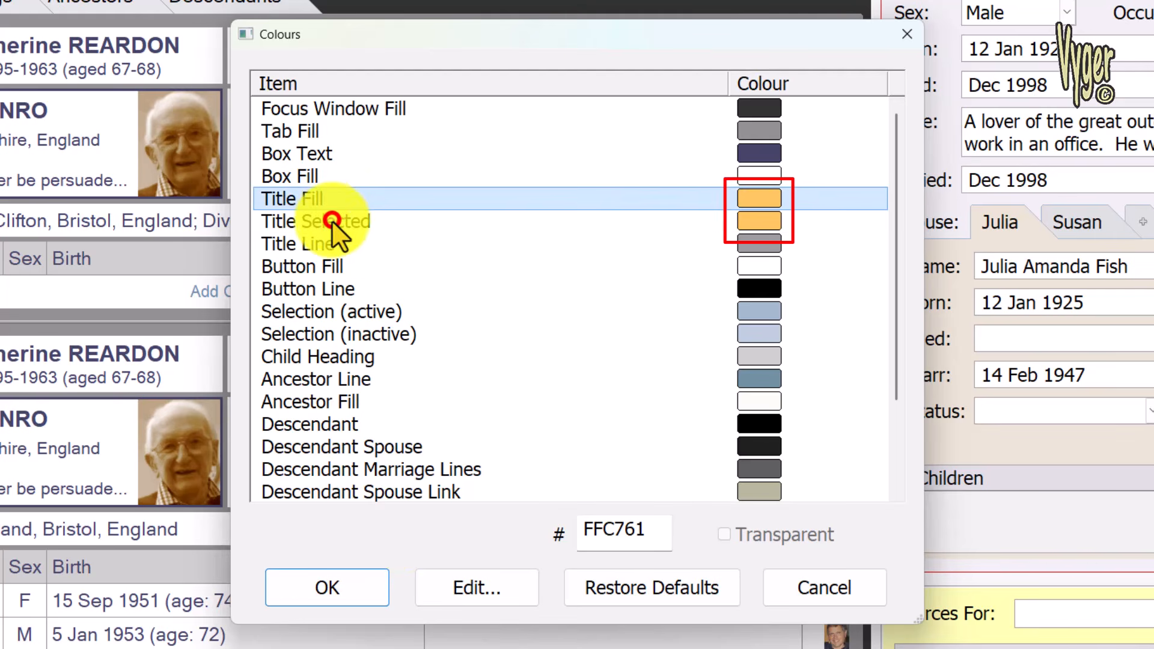
click(332, 221)
click(331, 196)
click(345, 223)
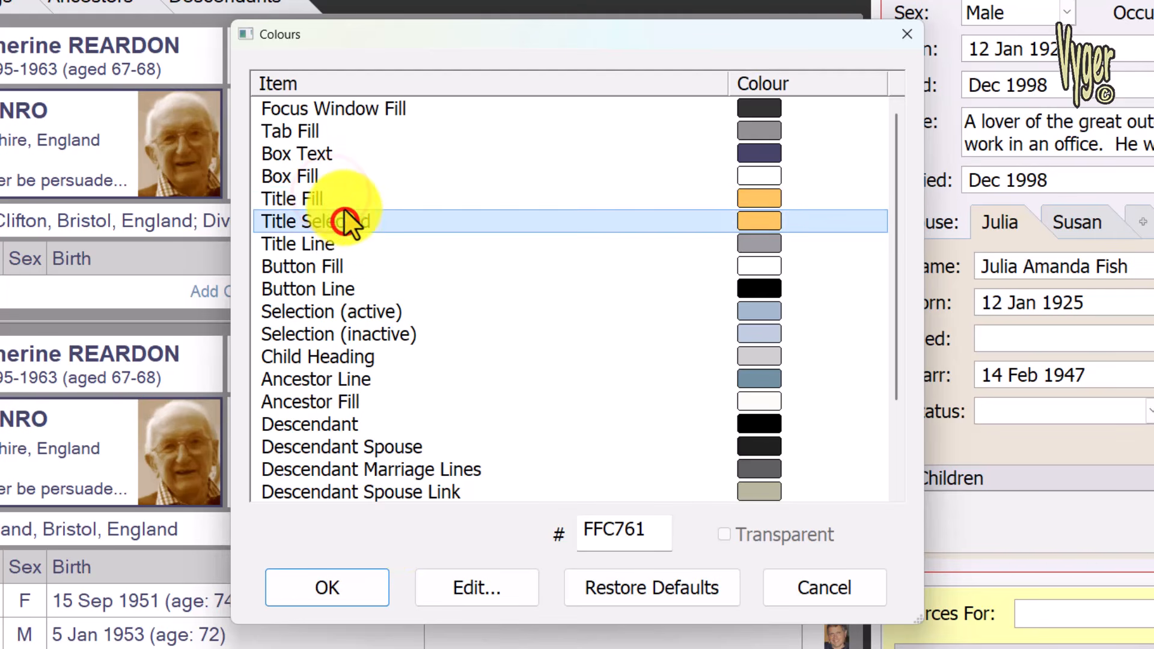
click(343, 207)
click(350, 223)
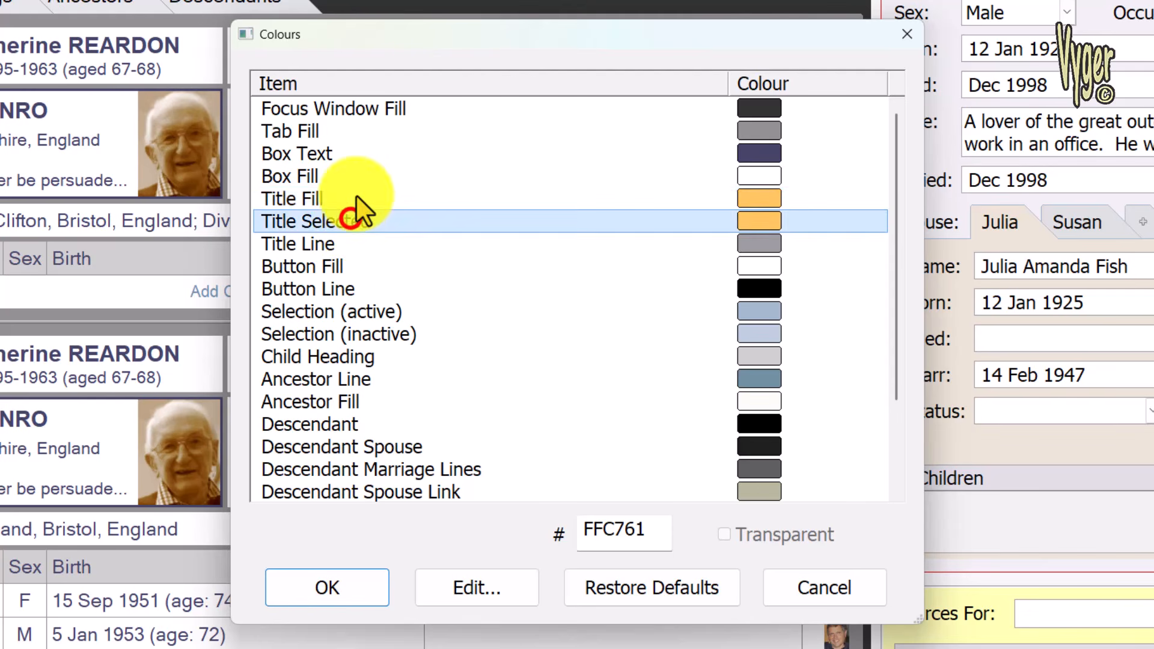
click(359, 193)
click(367, 222)
Lighten the Title Fill colour by raising its luminosity to about 178 as a custom colour.
click(315, 195)
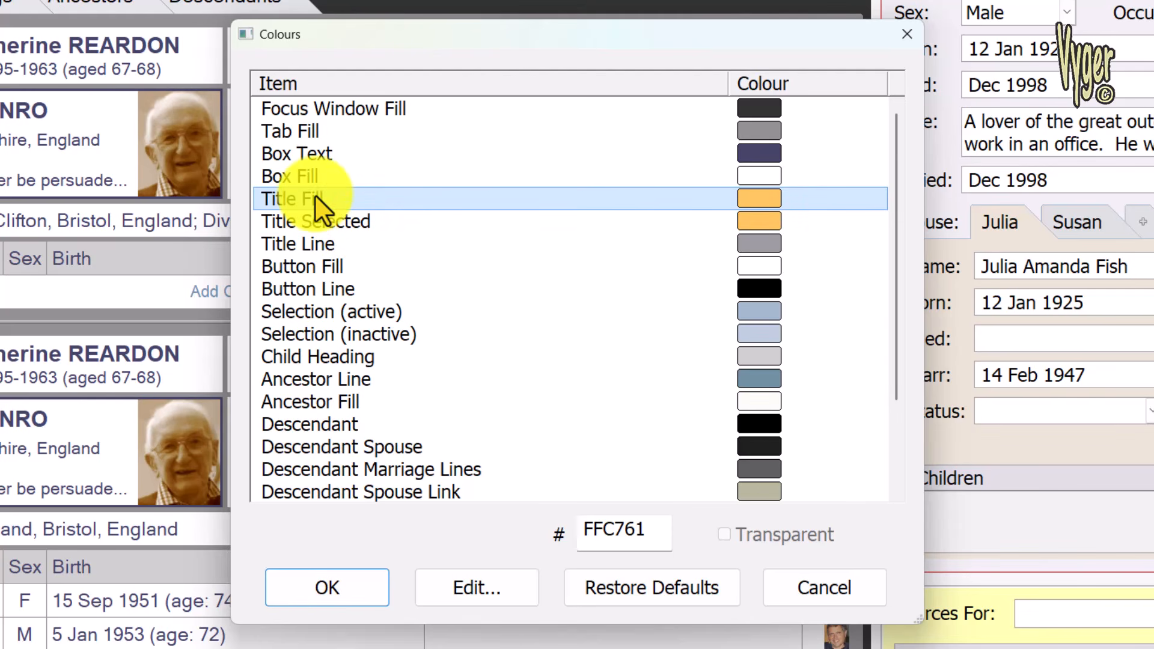
click(486, 584)
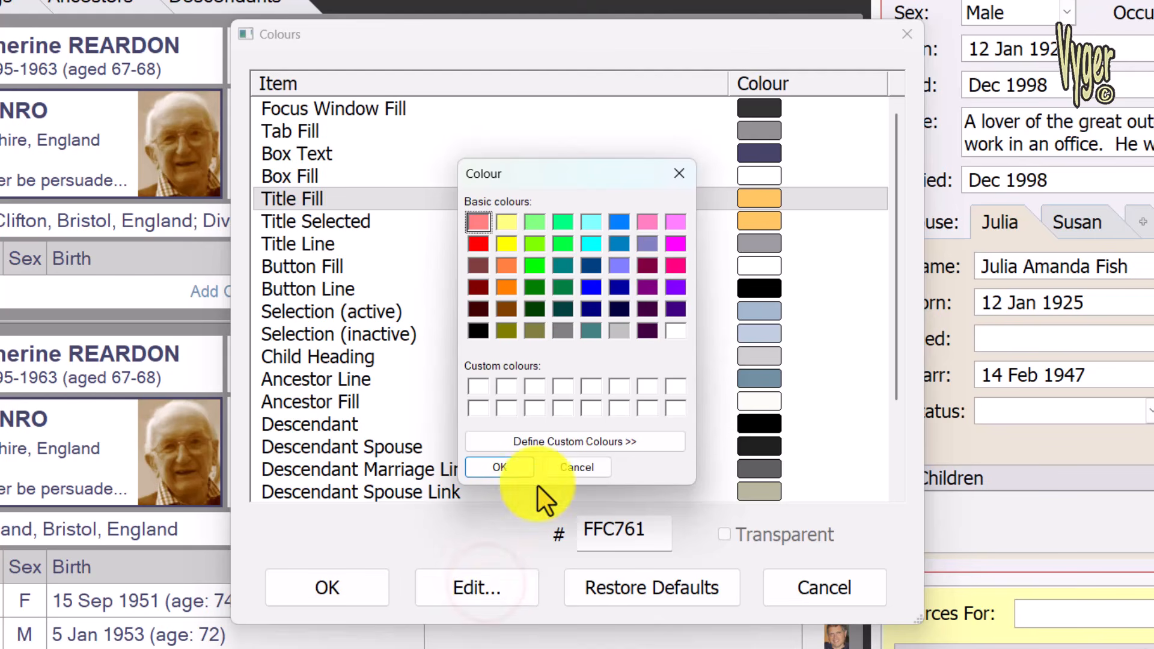
click(561, 442)
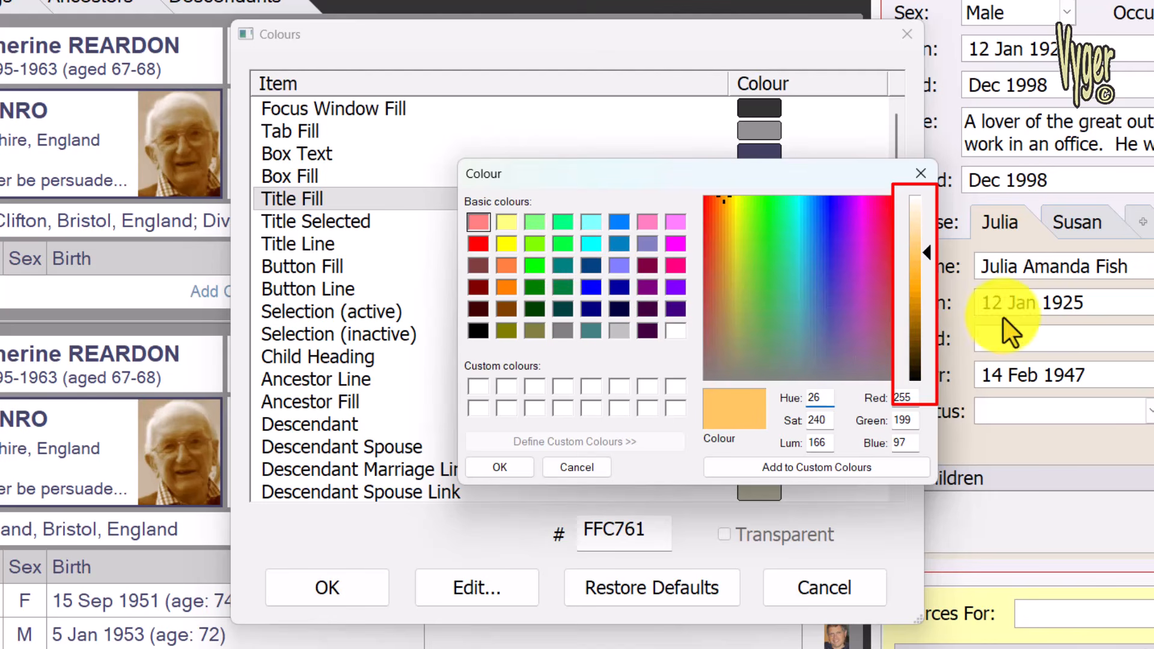
mouse_move(928, 251)
mouse_down()
mouse_move(925, 222)
mouse_move(932, 308)
mouse_move(925, 244)
mouse_up()
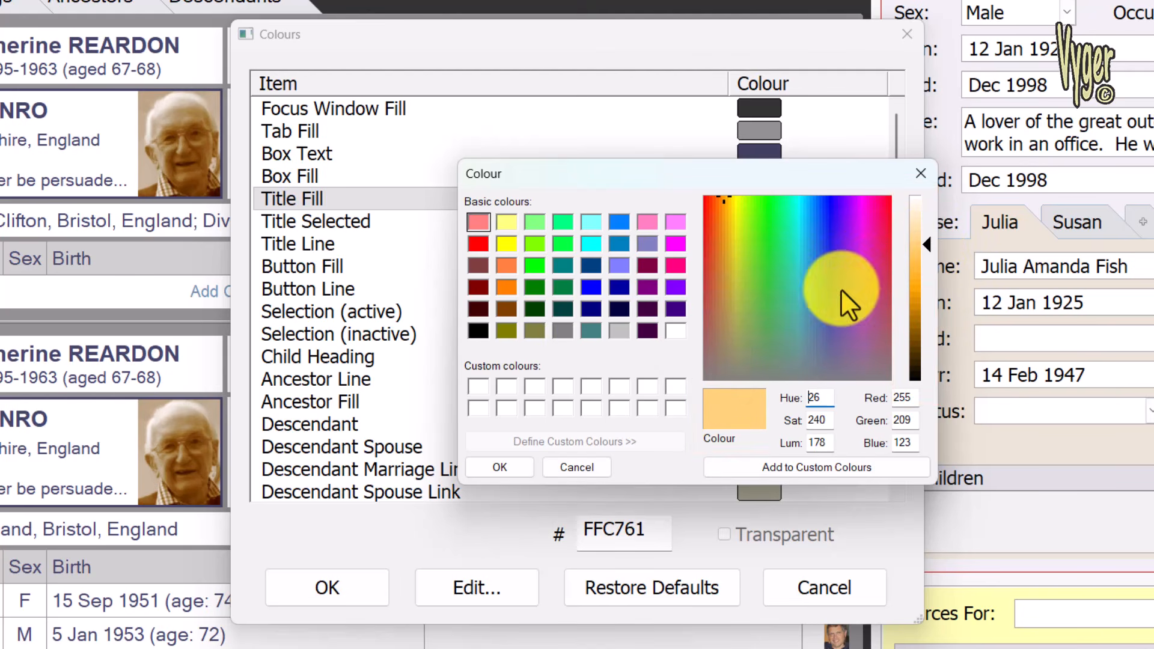
click(504, 468)
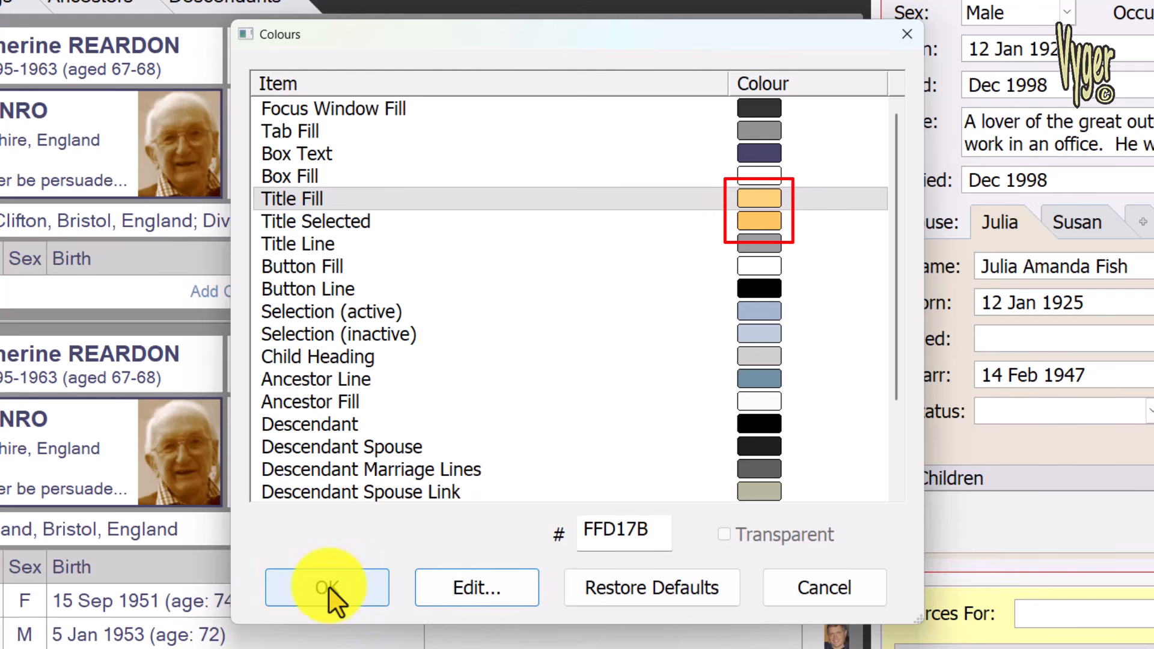
Darken the Title Selected colour by lowering its luminosity to about 102 as a custom colour.
click(370, 221)
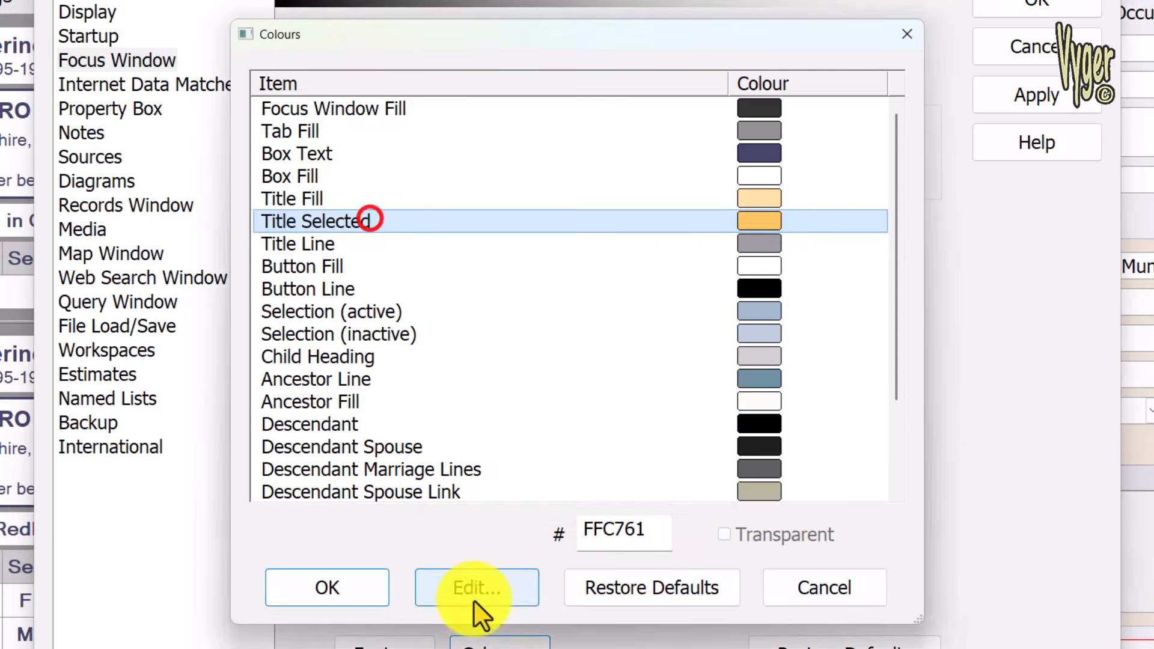
click(473, 589)
click(667, 443)
drag(927, 251, 931, 303)
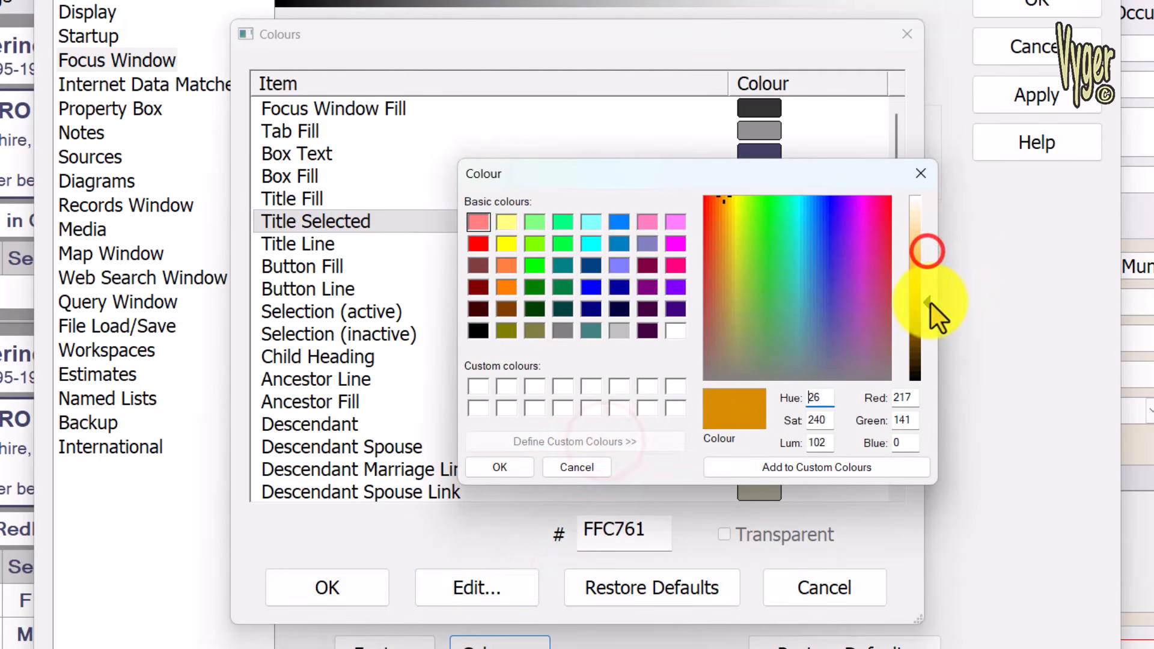
click(492, 471)
Set the Selection (active) colour to hex FFC761 and darken it to a luminosity of about 106.
click(395, 311)
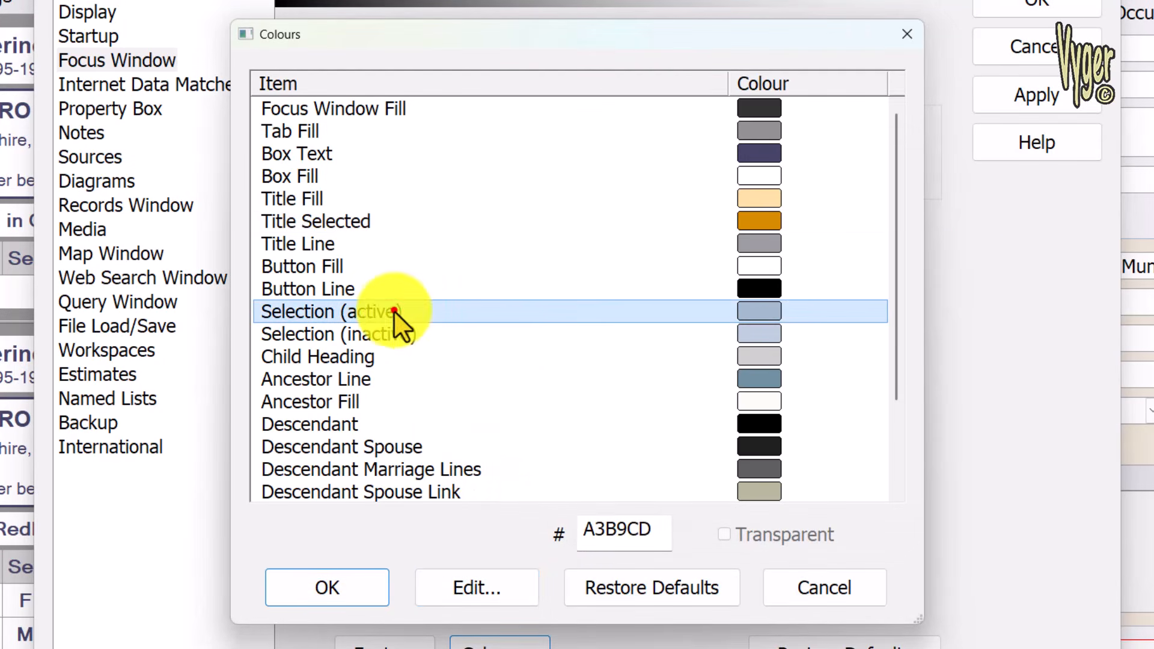
drag(668, 534, 412, 515)
text(FFC761)
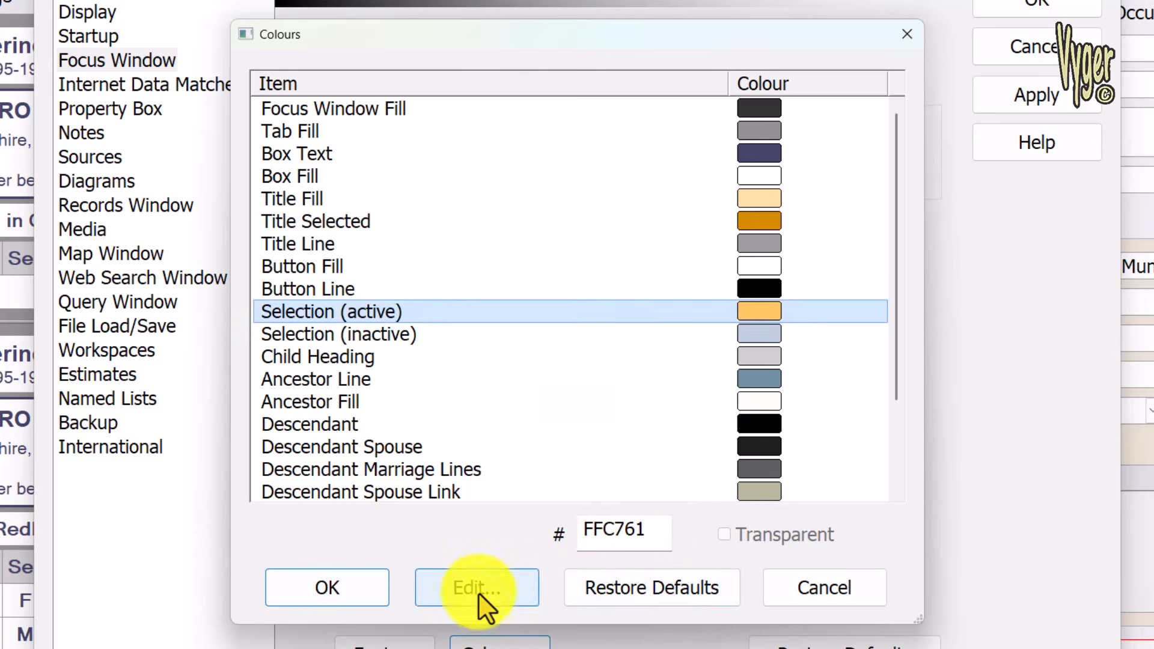
click(478, 588)
click(550, 442)
drag(929, 252, 923, 299)
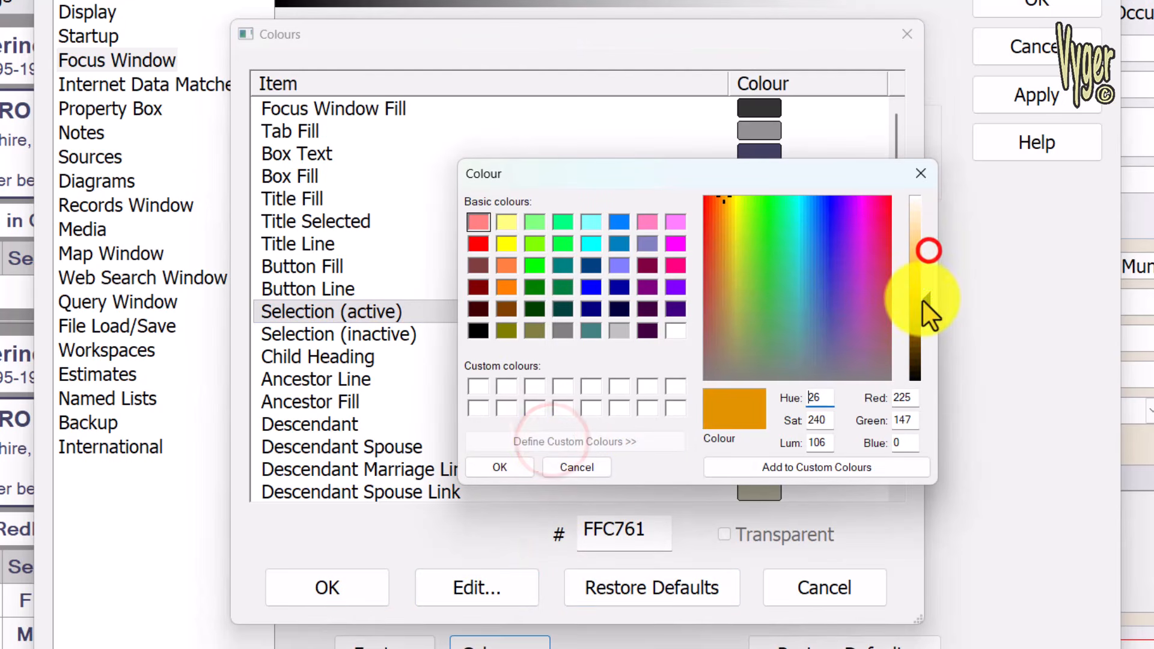
click(492, 467)
Set the Selection (inactive) colour to hex FFC761 and lighten it to a luminosity of about 206.
click(397, 334)
drag(667, 531, 460, 488)
text(FFC761)
click(476, 588)
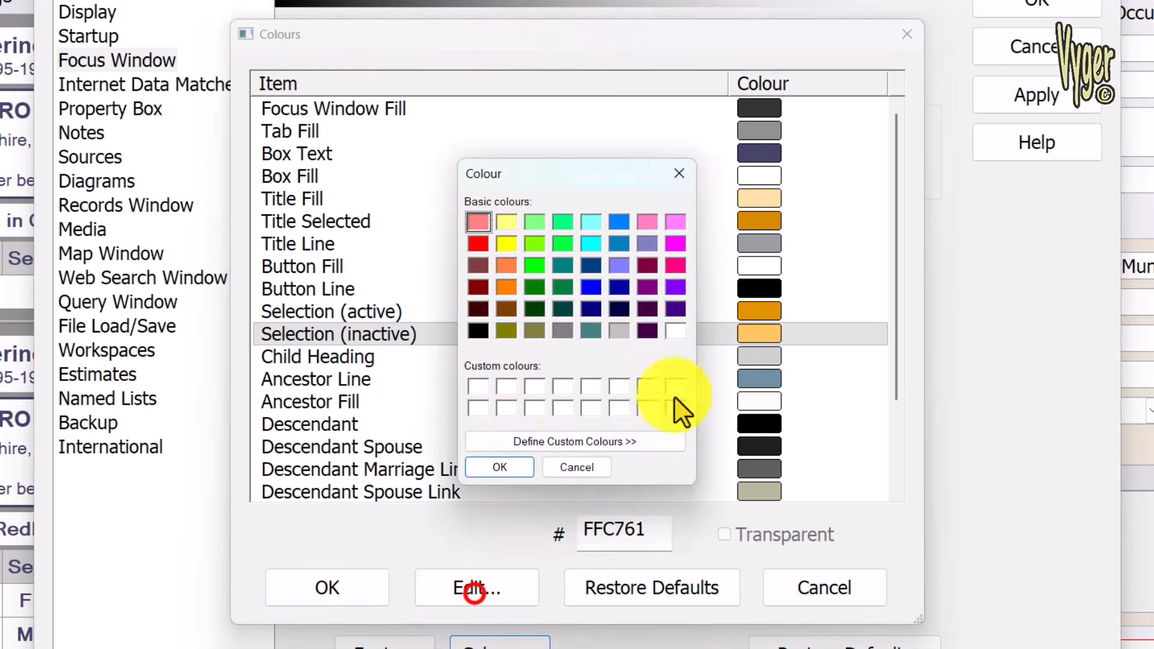
click(514, 448)
drag(929, 250, 932, 222)
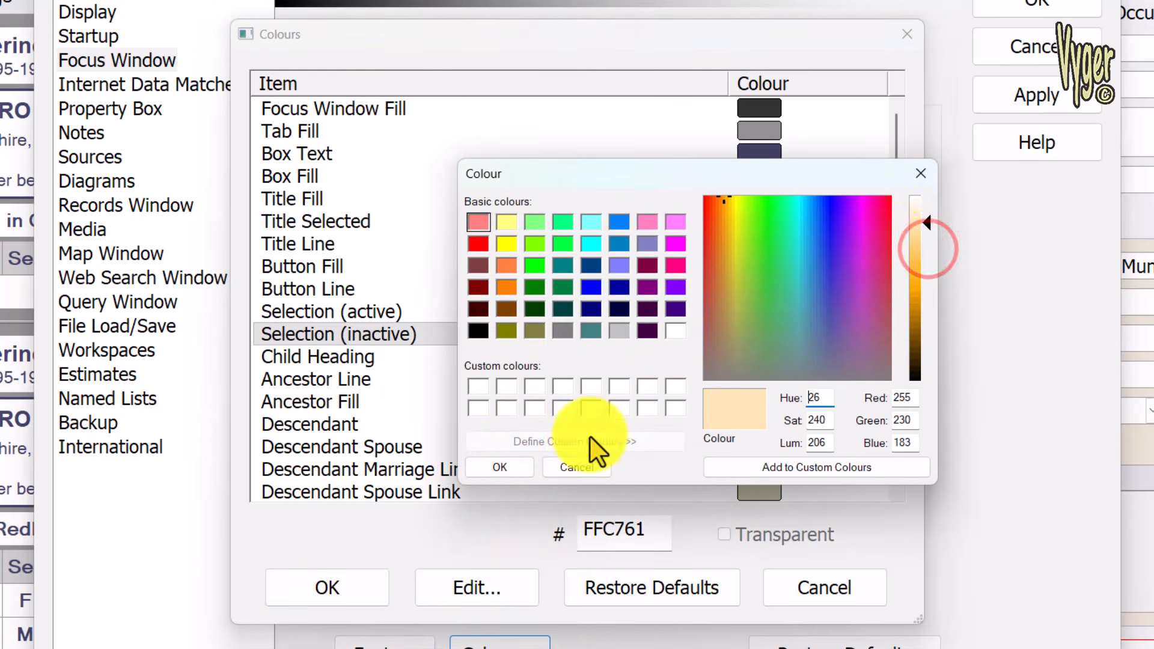
click(502, 467)
Set the Focus Window's Child Heading colour to hex FFFFDD and accept the colour changes.
click(373, 356)
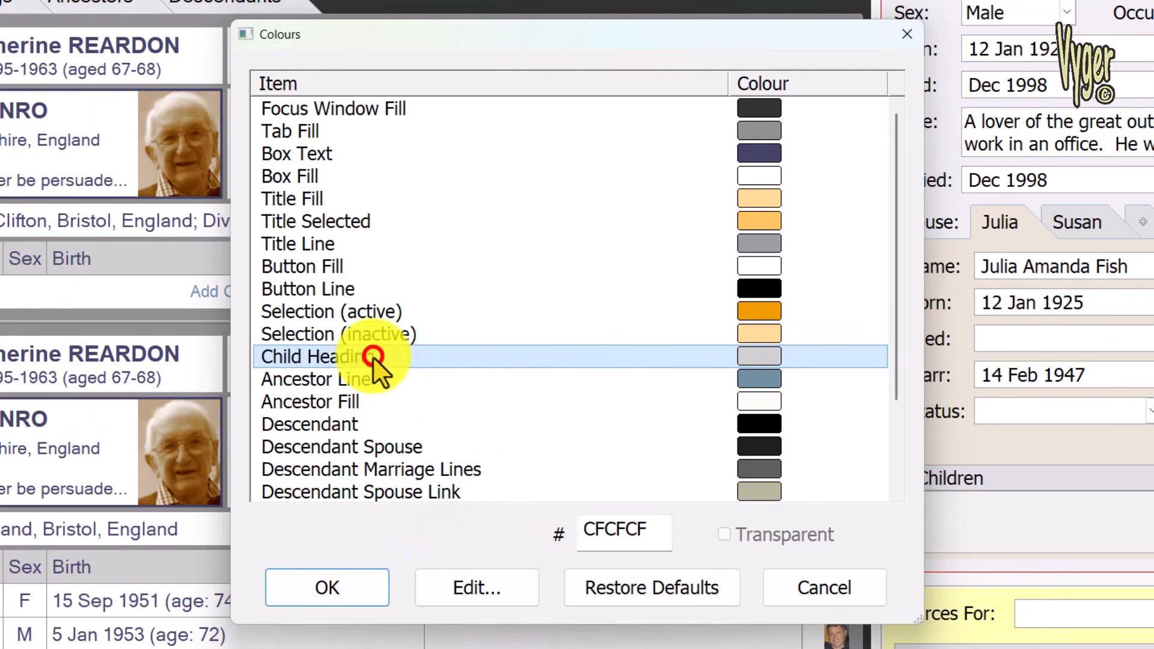
double_click(661, 534)
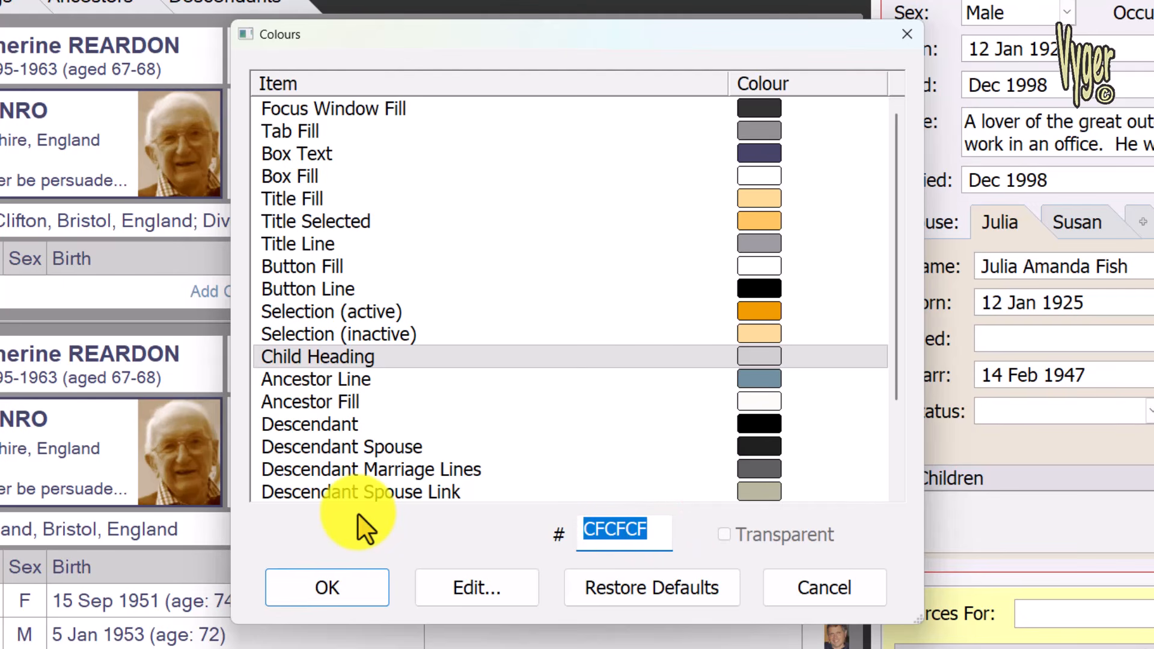
text(FFFFDD)
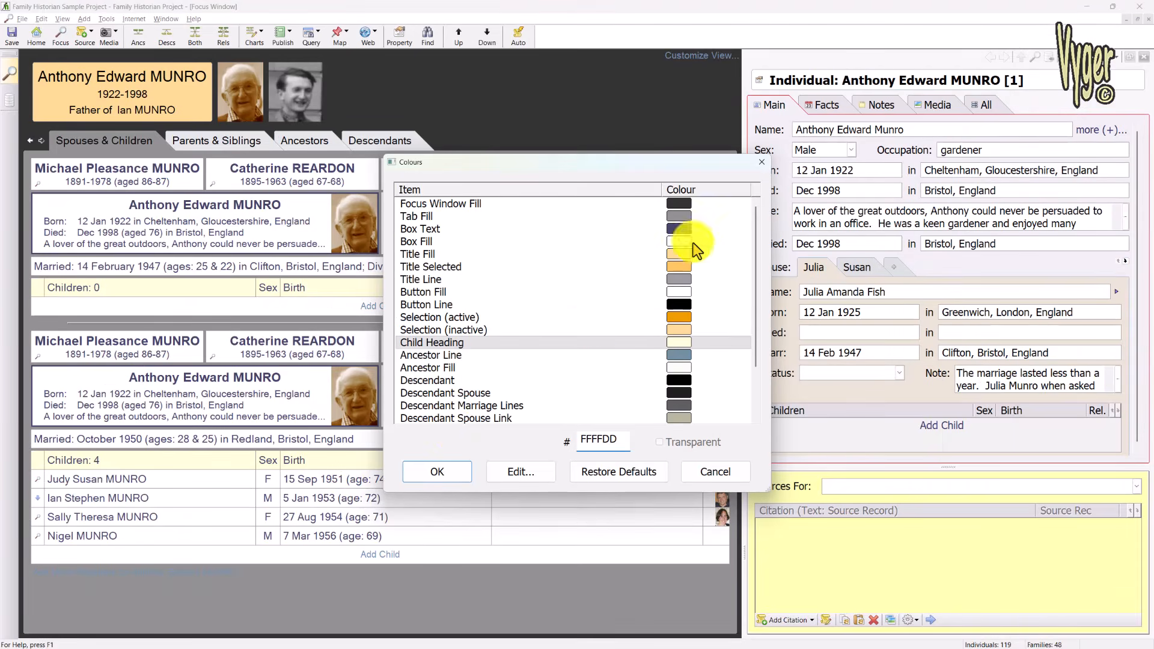
key(Return)
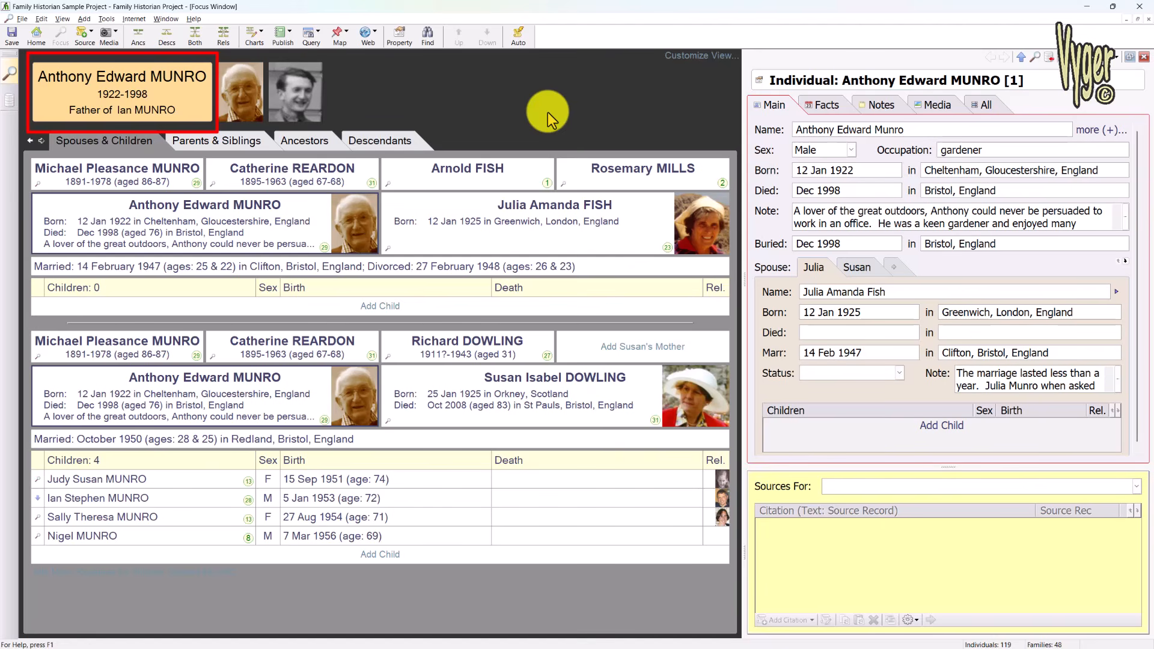
Move the selection through the parents, focus person and children in the Focus Window to examine the new selection colours.
key(Down)
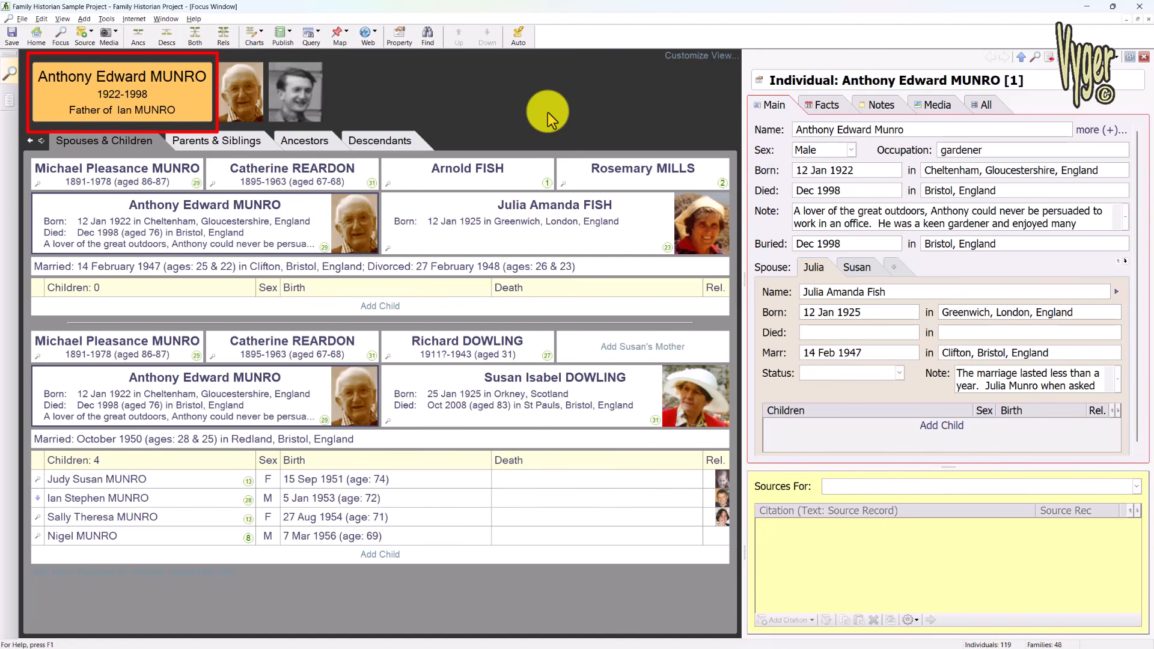
key(Down)
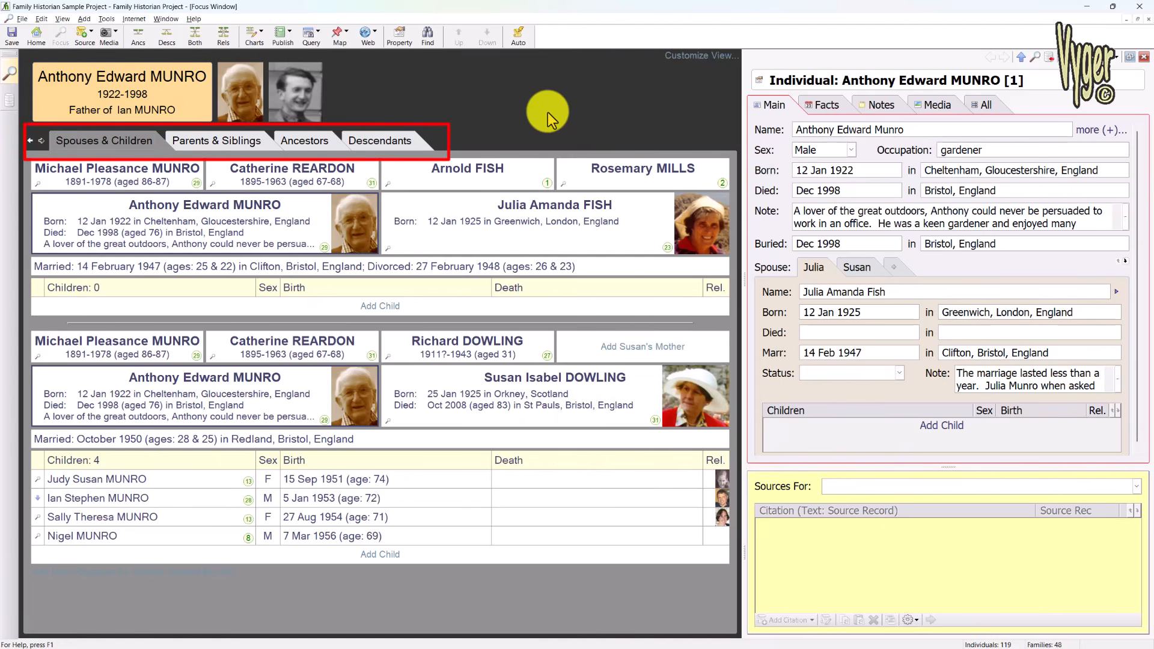
key(Down)
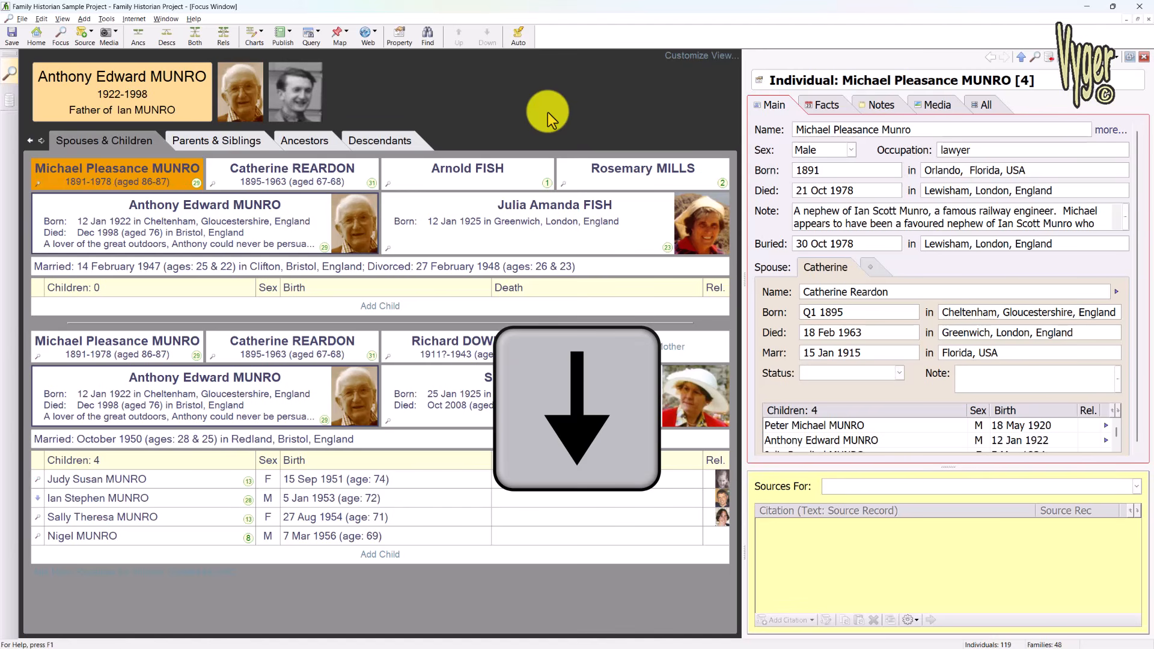
key(Down)
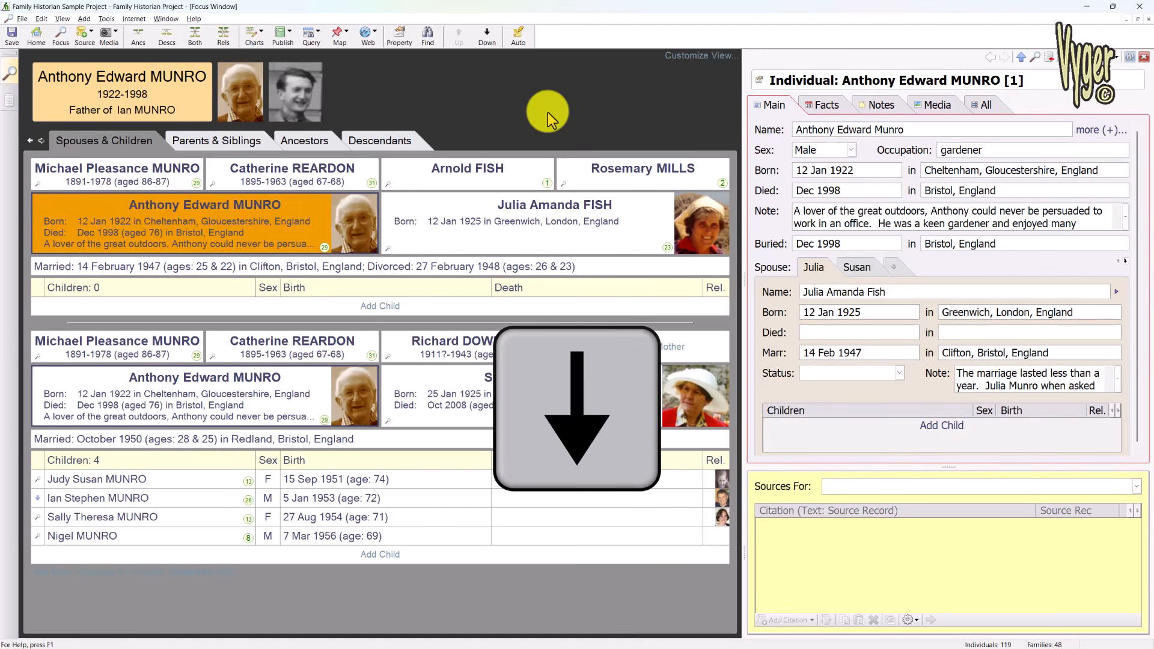
key(Down)
key(Down)
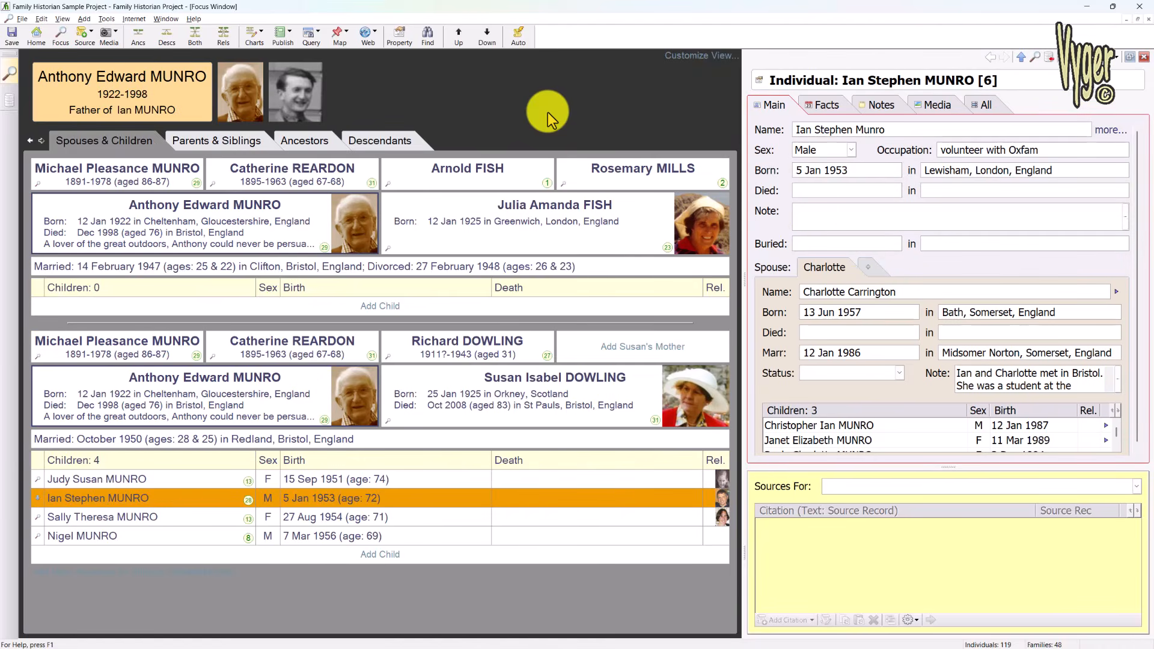
key(Up)
key(Up)
key(Up)
key(Up)
key(Up)
key(Up)
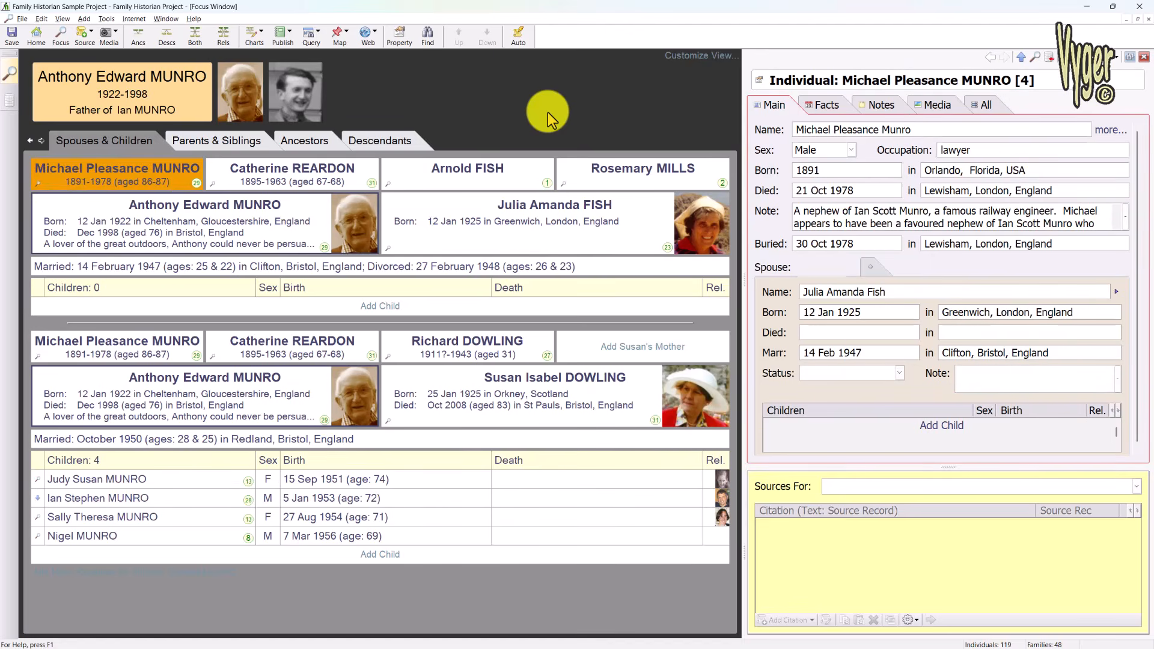
key(Down)
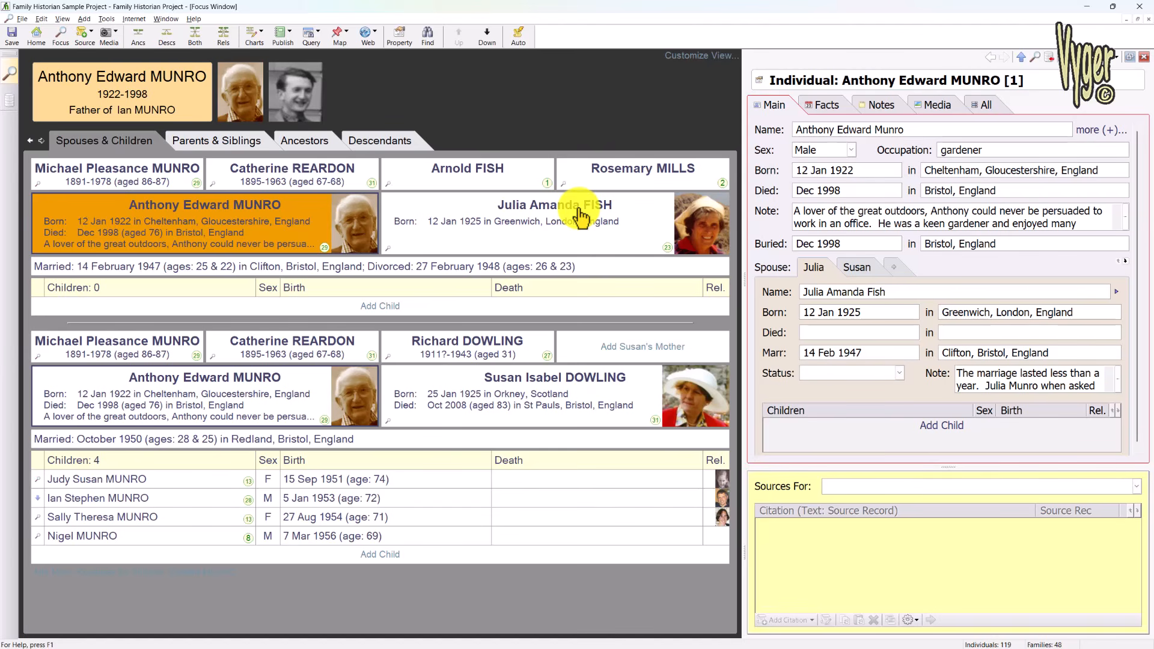
Set the Child font style to Bold in the Focus Window preferences and apply the font change.
click(701, 55)
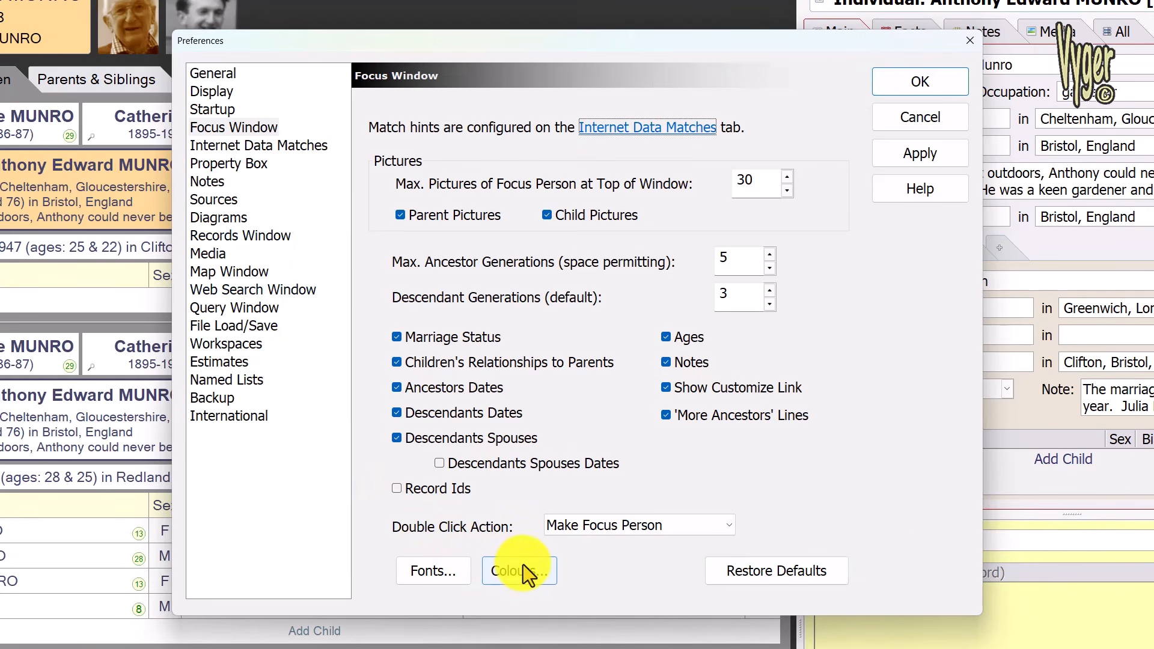
click(445, 571)
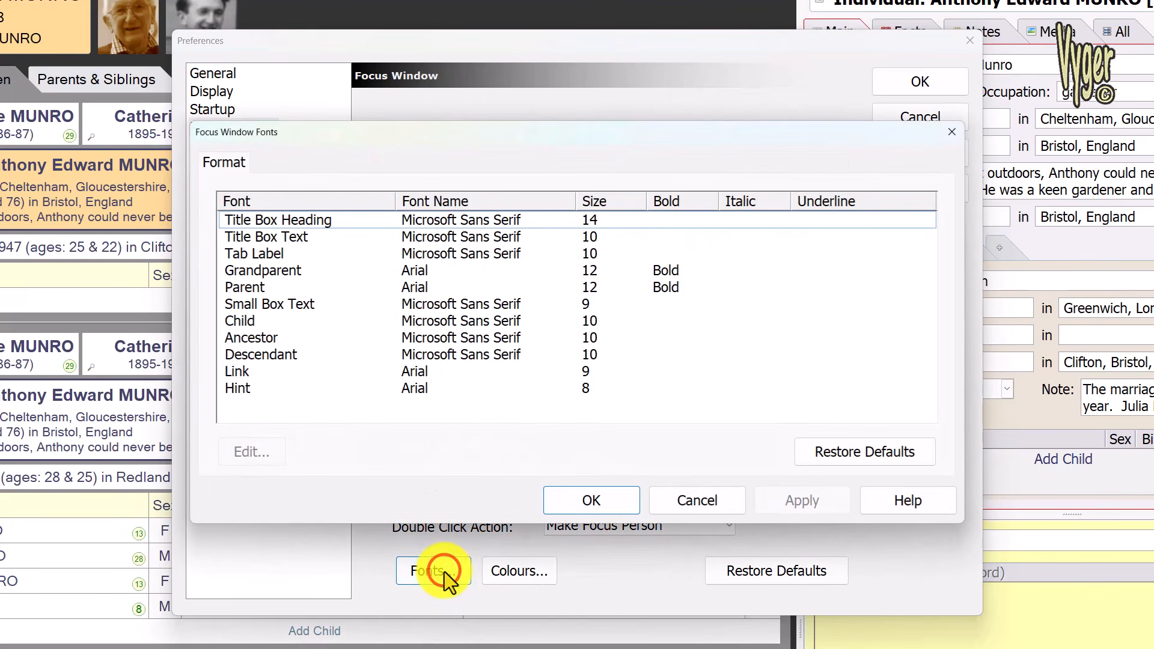
click(295, 272)
click(299, 287)
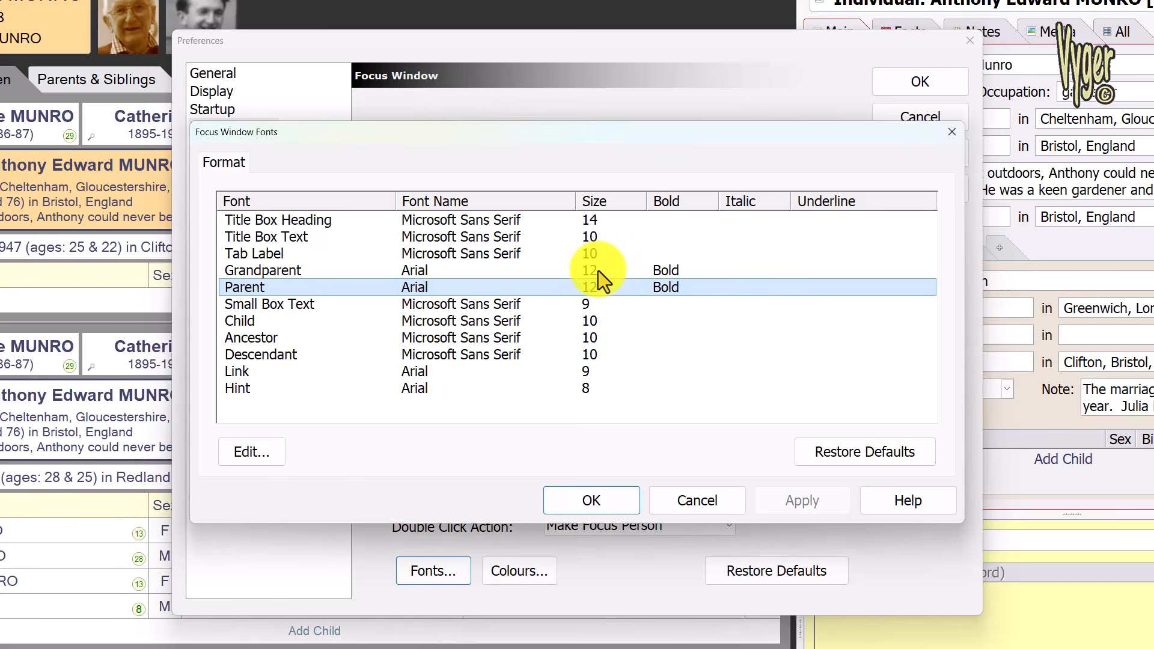
click(425, 322)
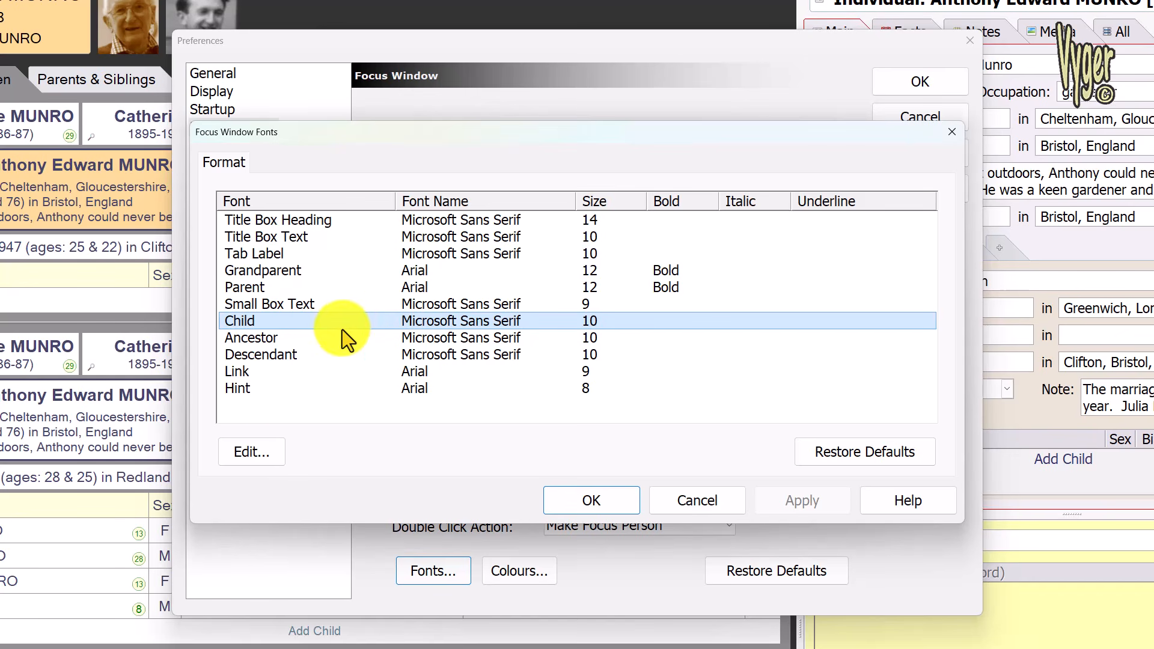
click(253, 452)
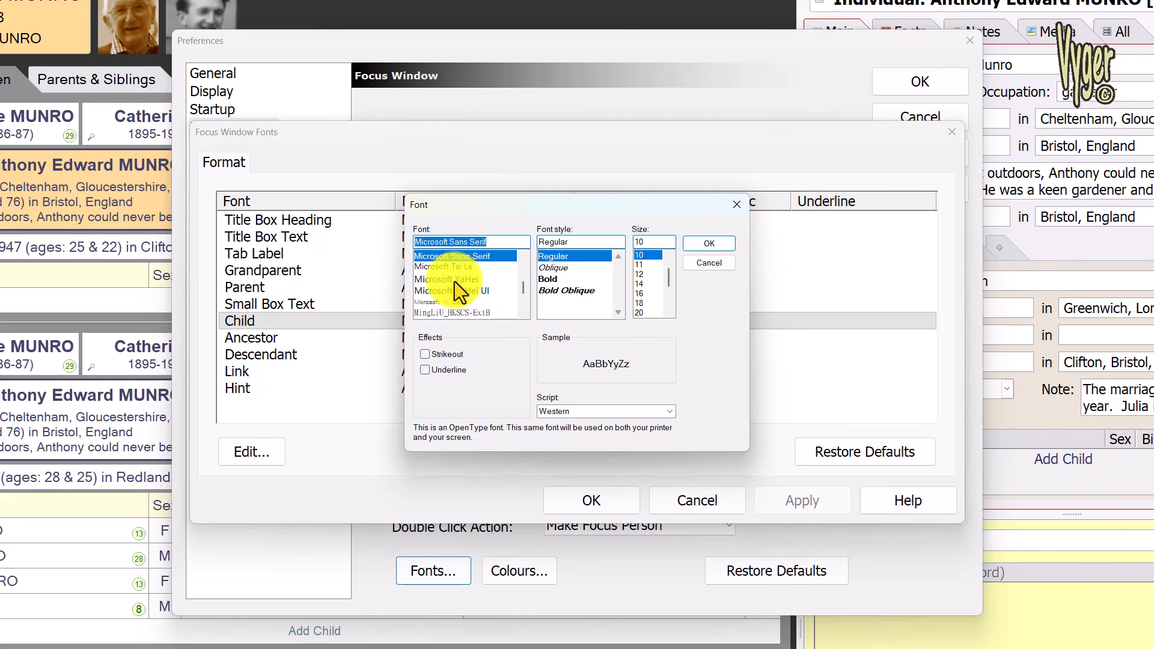
click(554, 281)
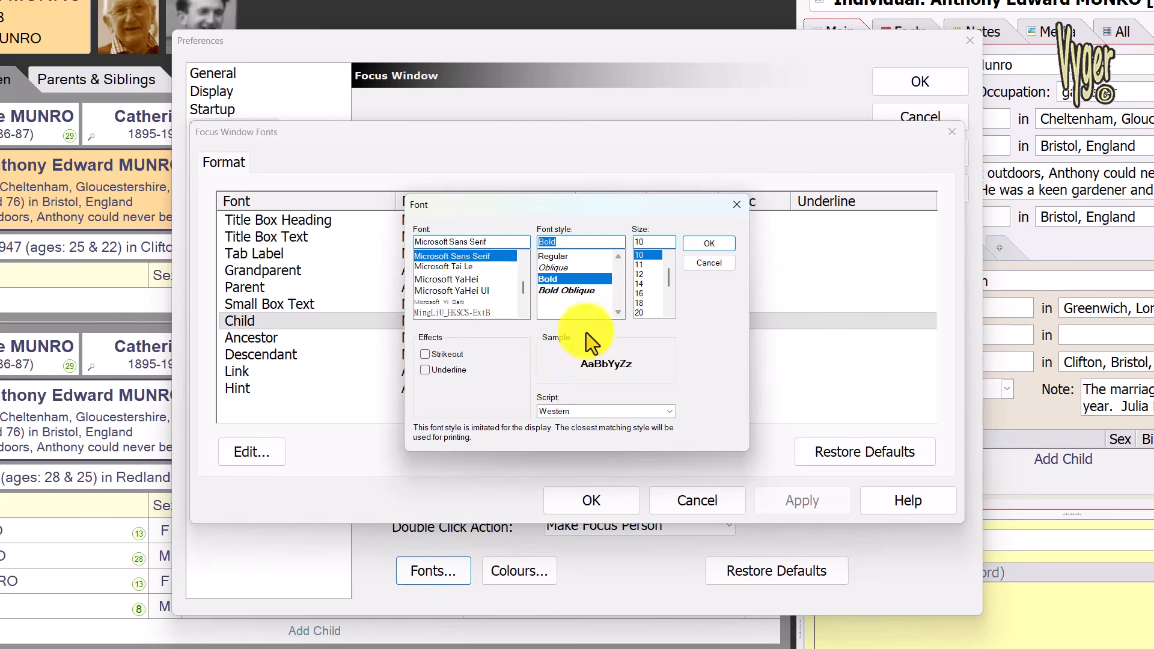
click(709, 242)
click(792, 499)
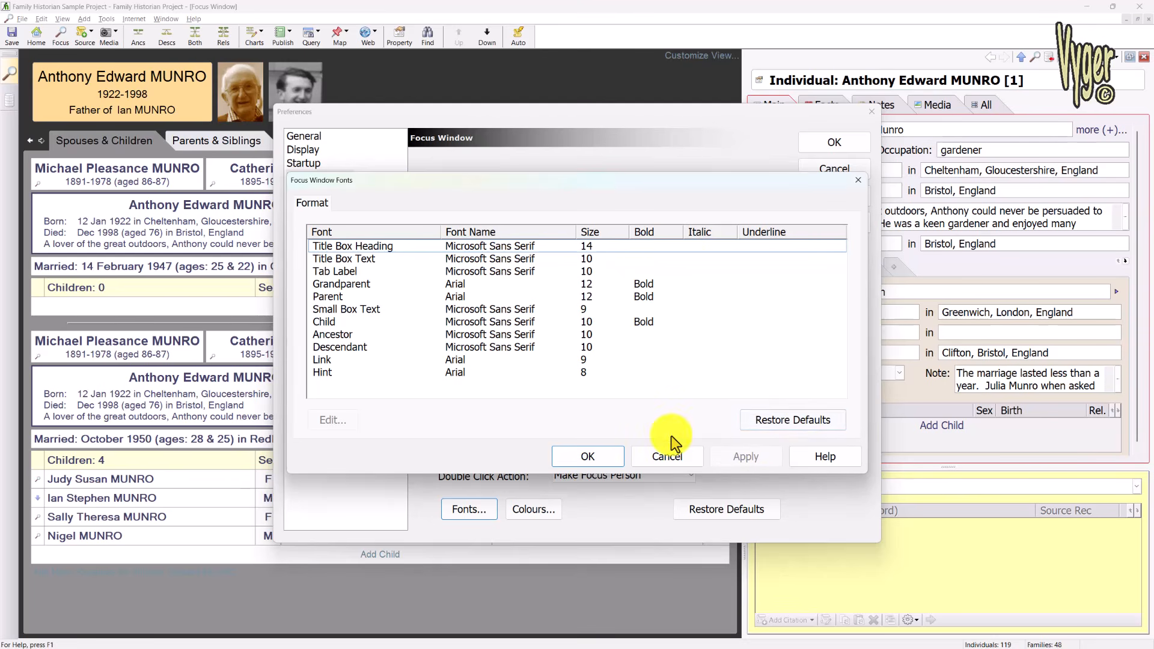
click(587, 458)
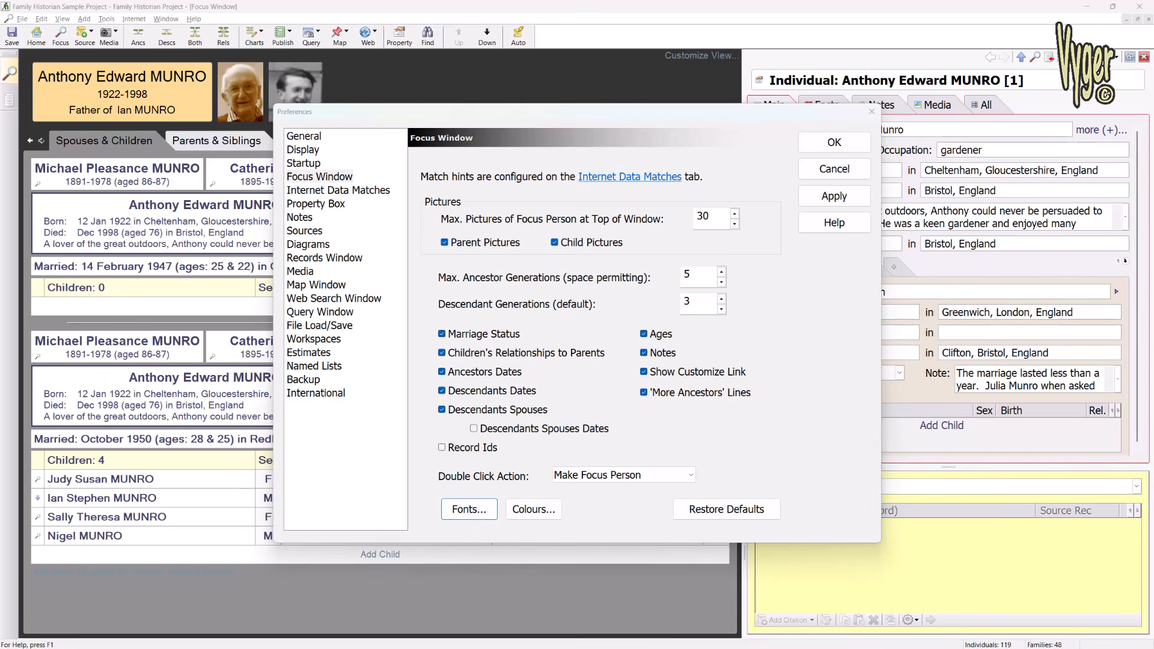
Set the Focus Window's Box Text colour to hex 000000, then apply and close the preferences.
click(532, 510)
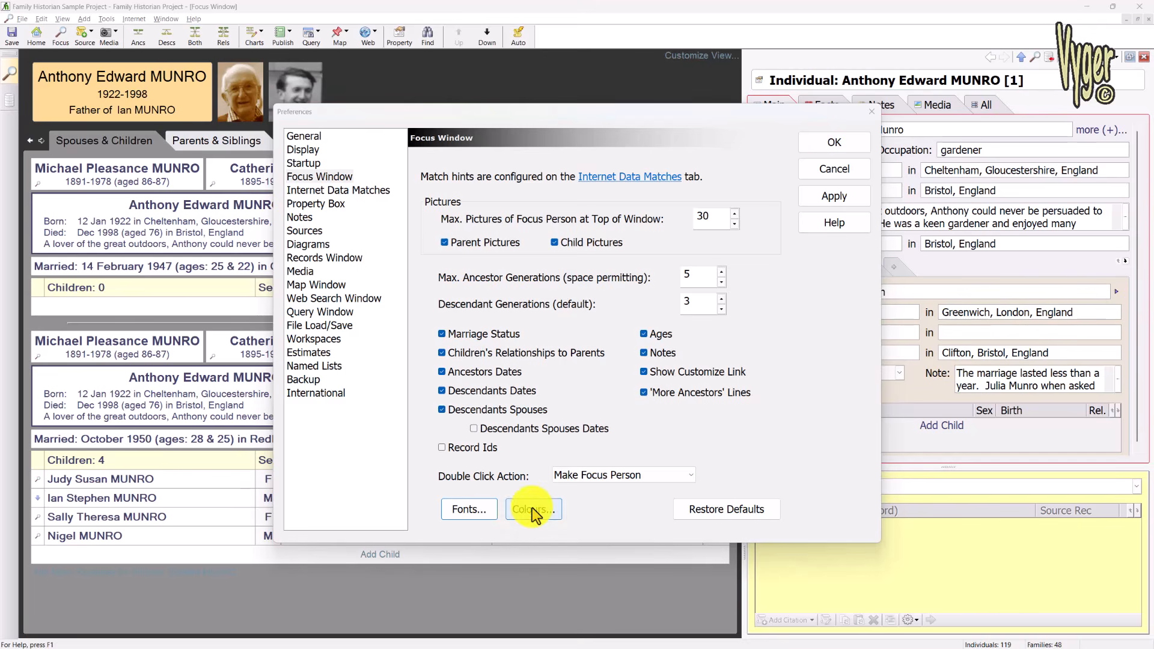
click(424, 229)
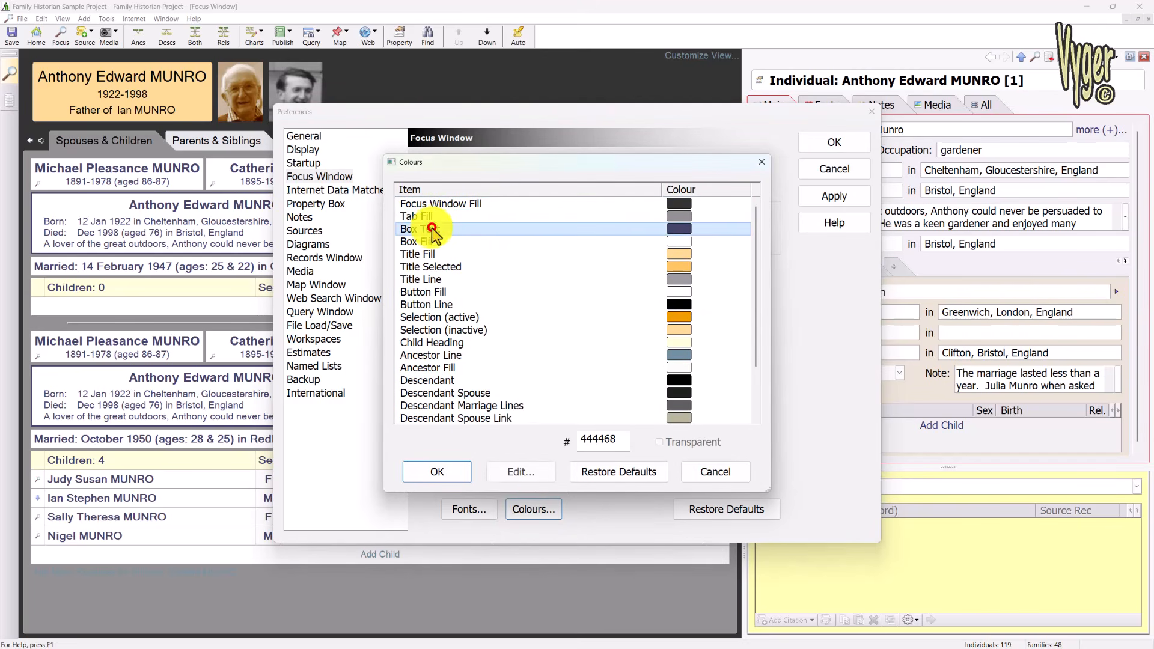
double_click(615, 433)
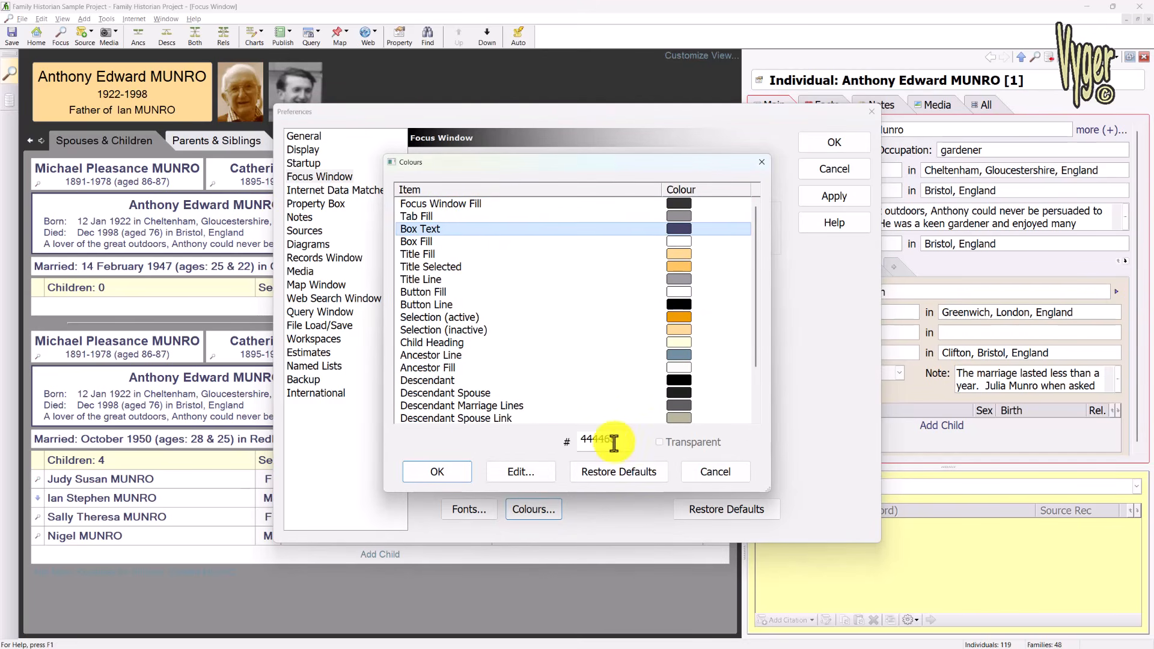
text(000000)
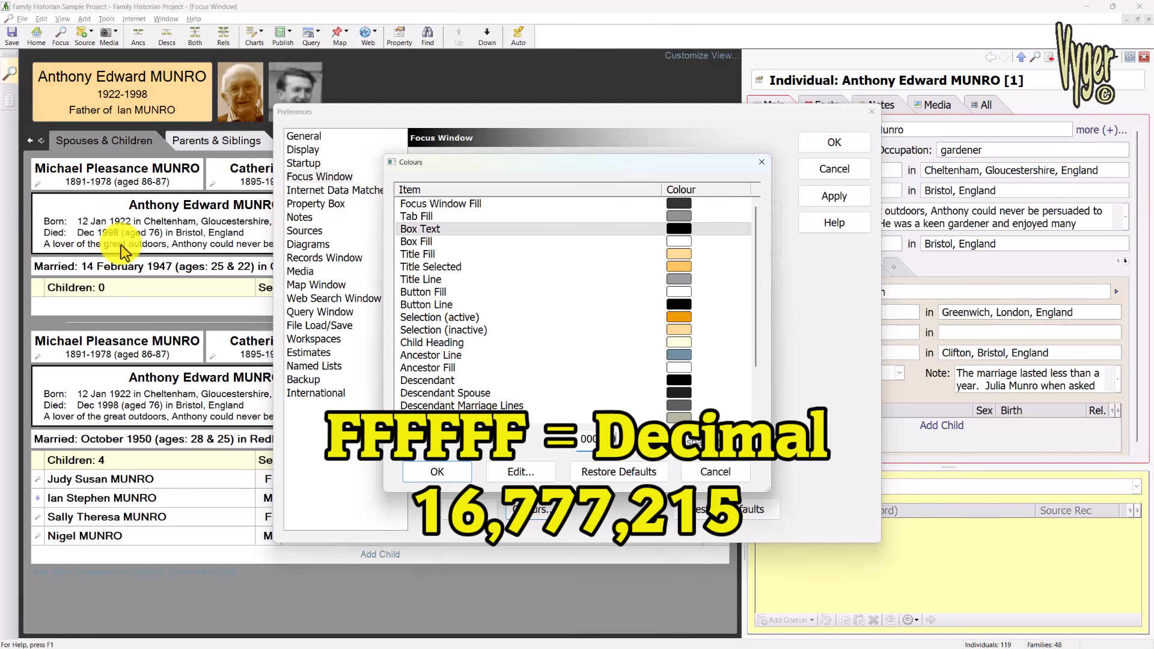
click(437, 472)
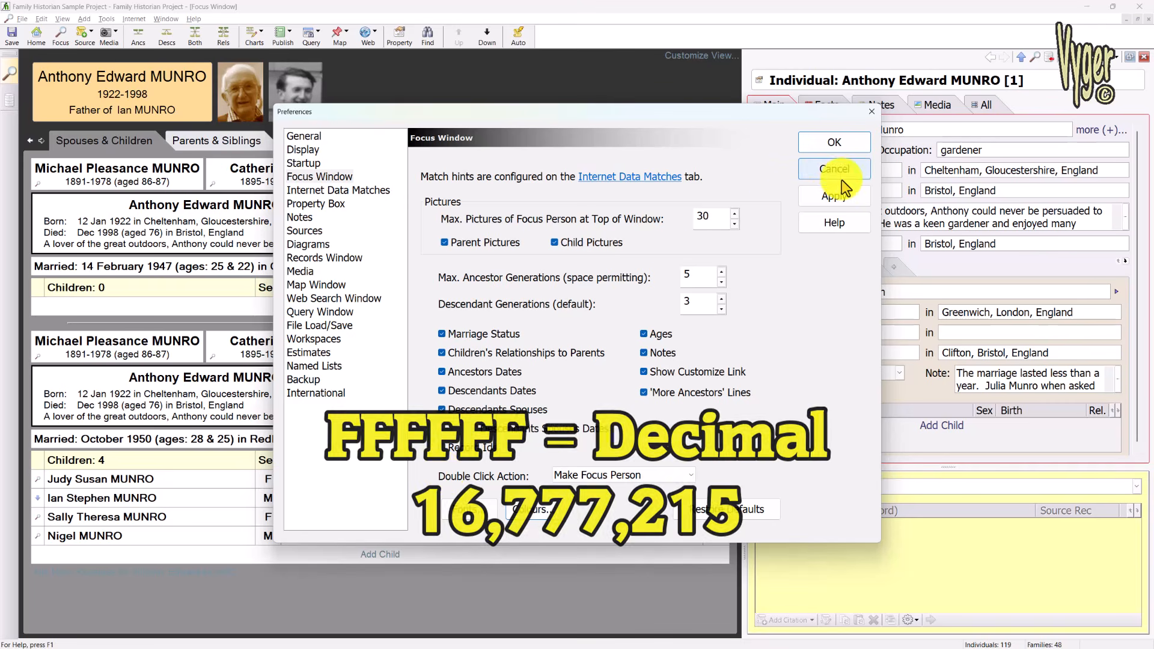
click(837, 196)
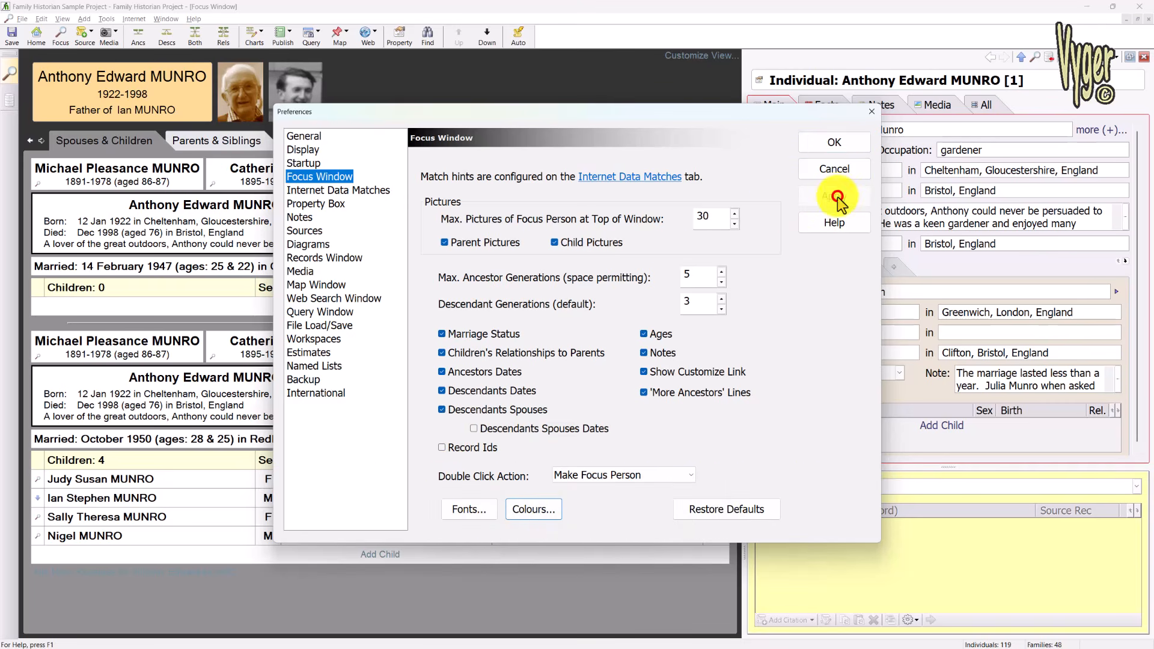
click(835, 142)
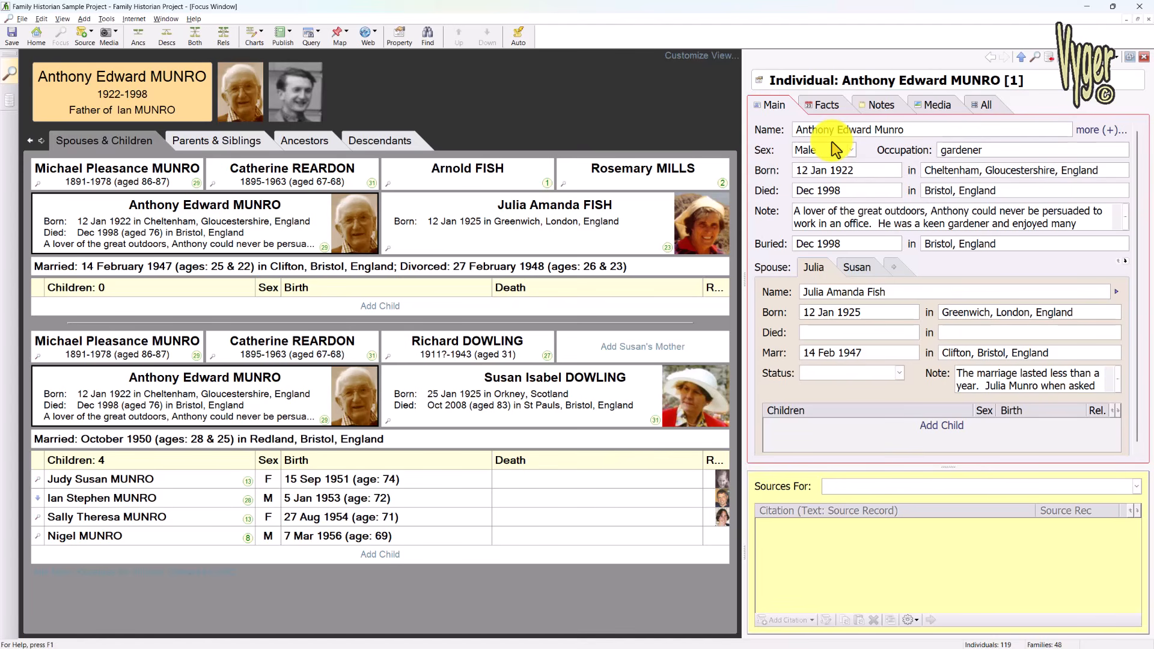
click(834, 130)
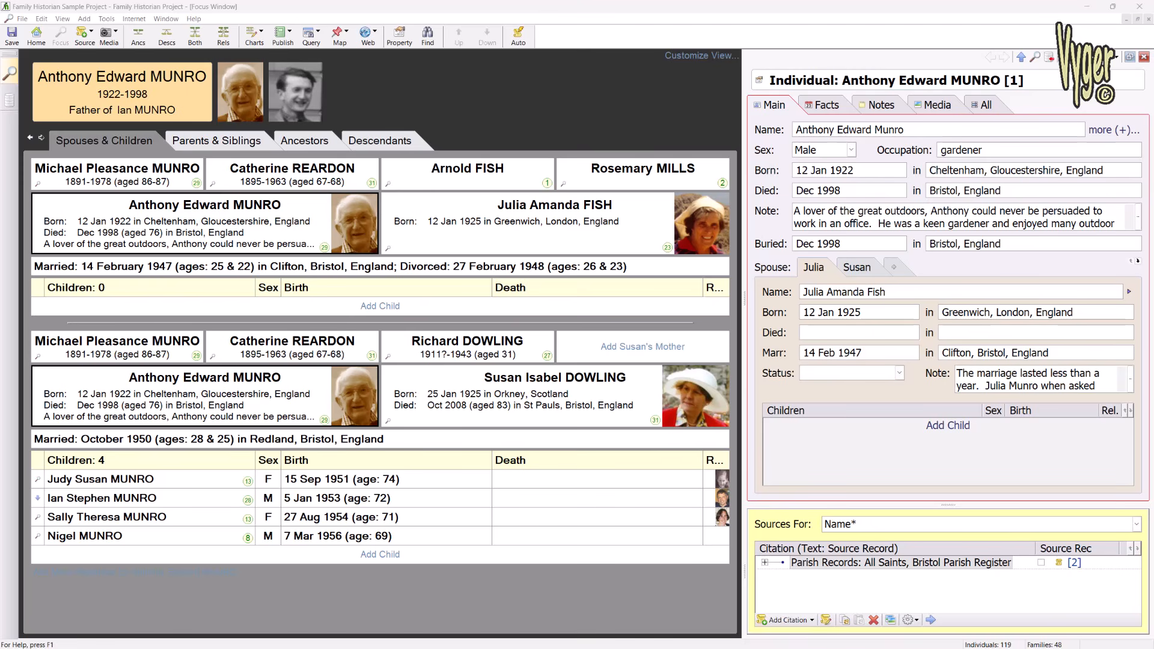
While editing the Focus Window Fill colour, add a light turquoise (RGB 131, 233, 220) and an orange (RGB 243, 200, 120) as custom colours.
click(674, 56)
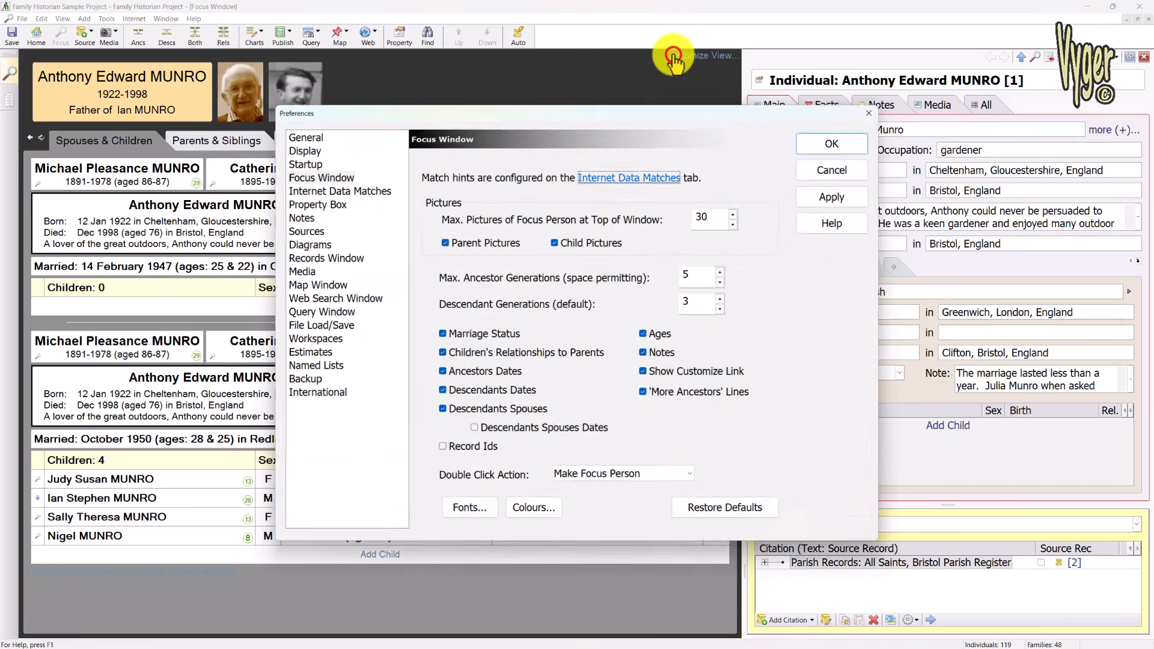
click(535, 510)
click(620, 203)
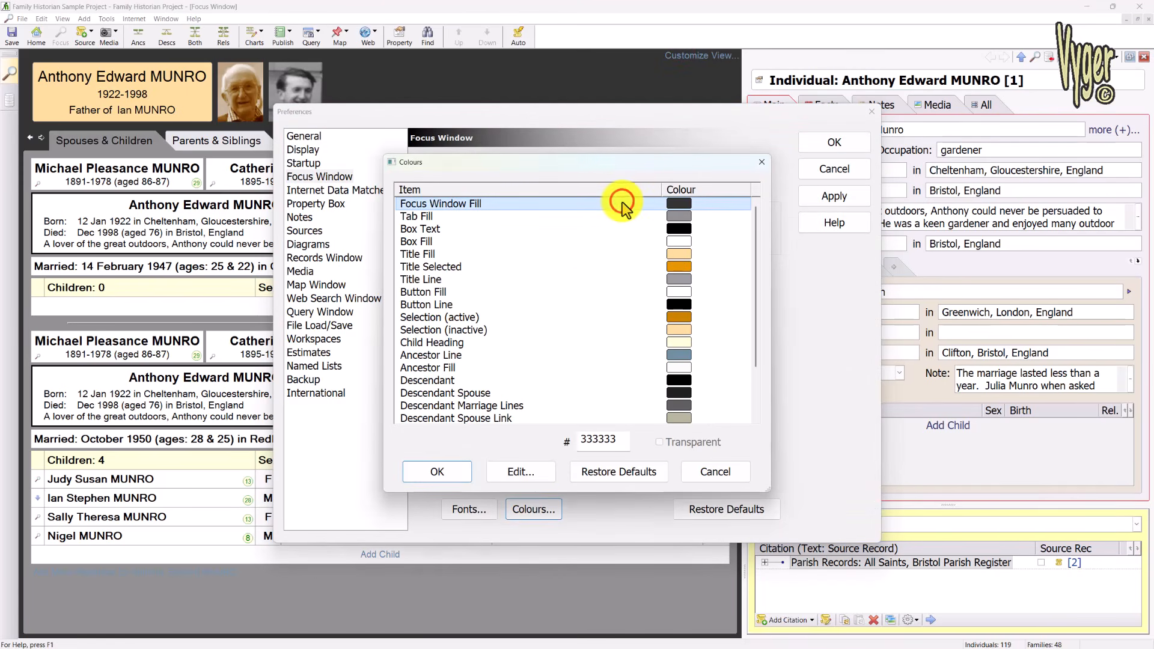
click(531, 476)
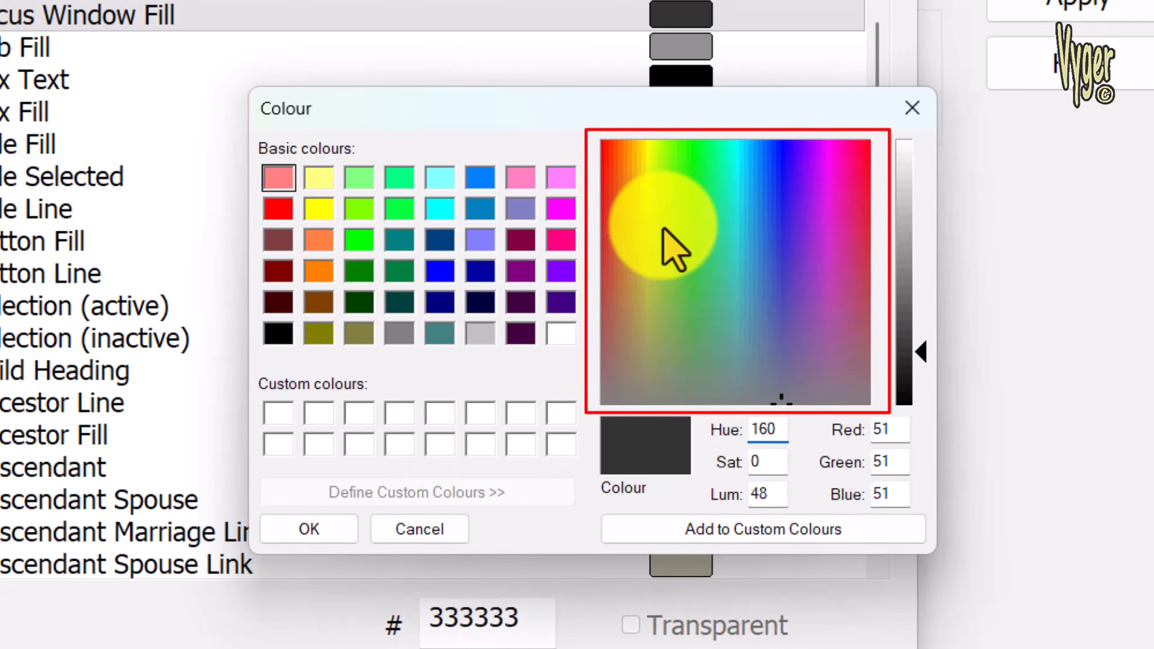
click(732, 220)
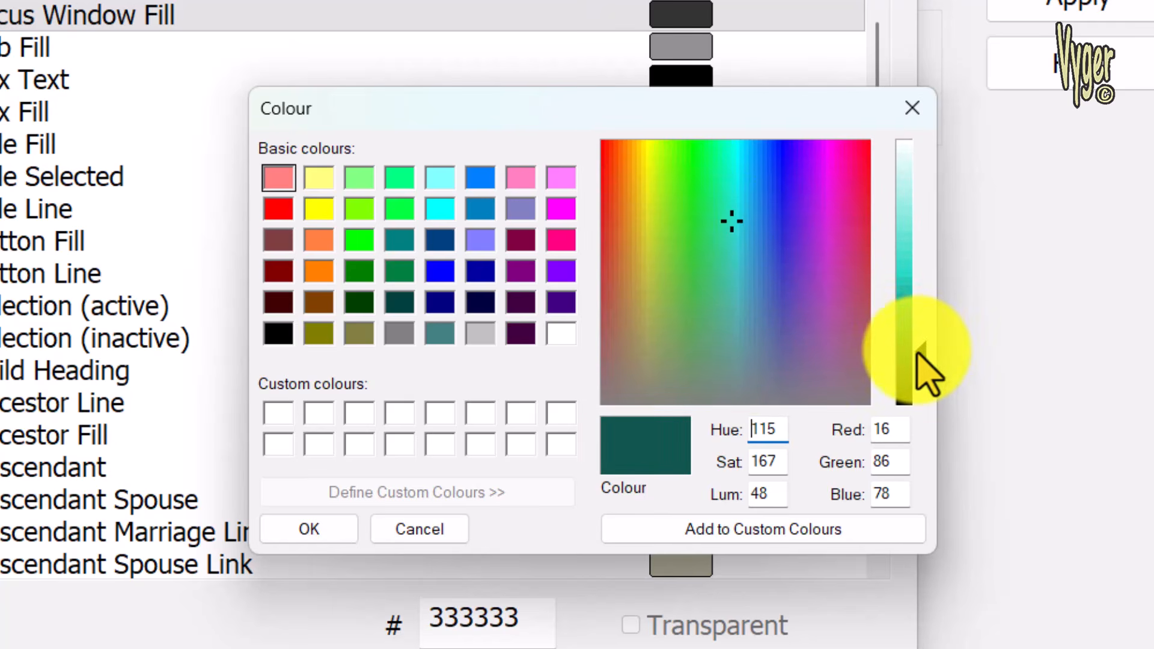
drag(923, 355, 925, 220)
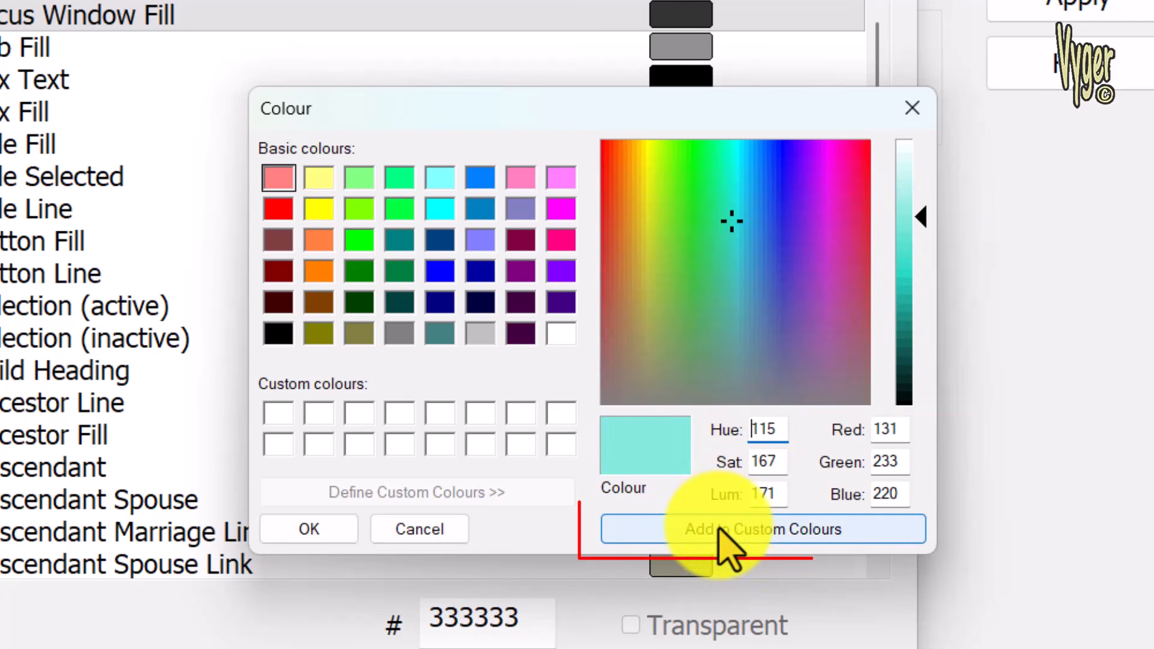
click(739, 530)
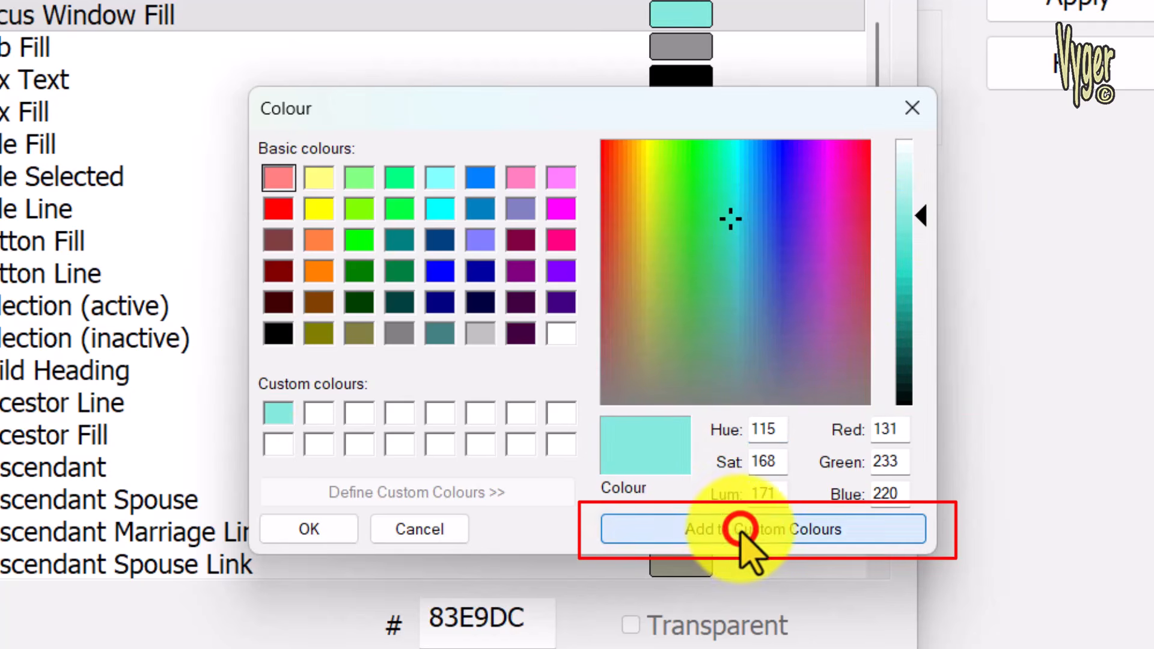
click(631, 181)
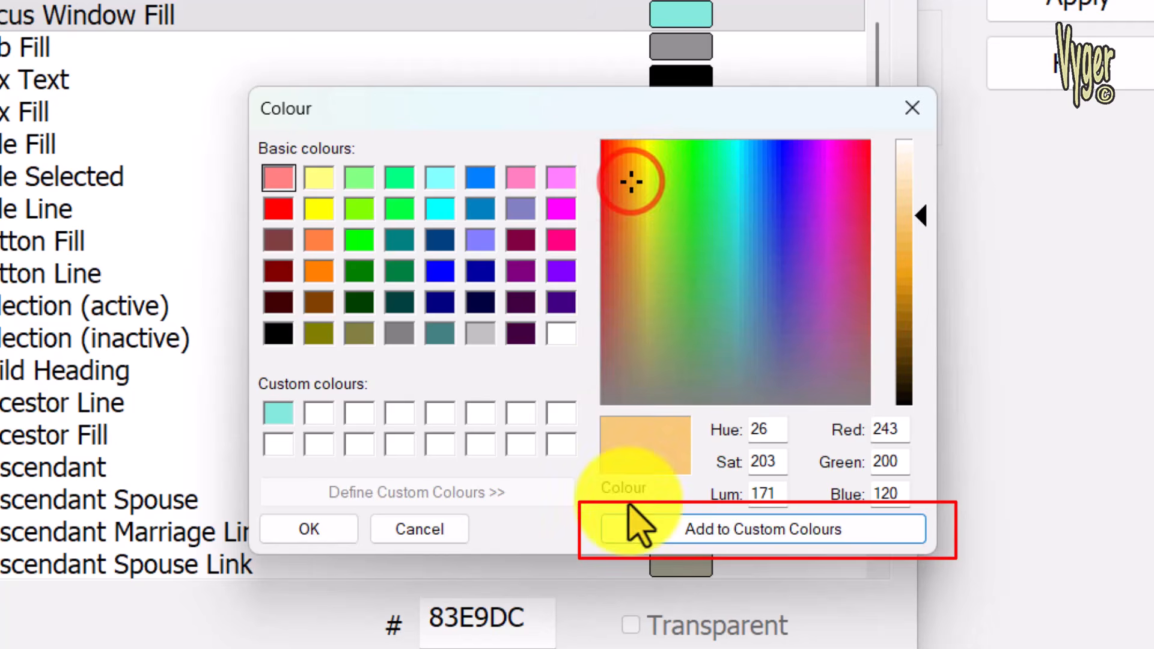
click(685, 540)
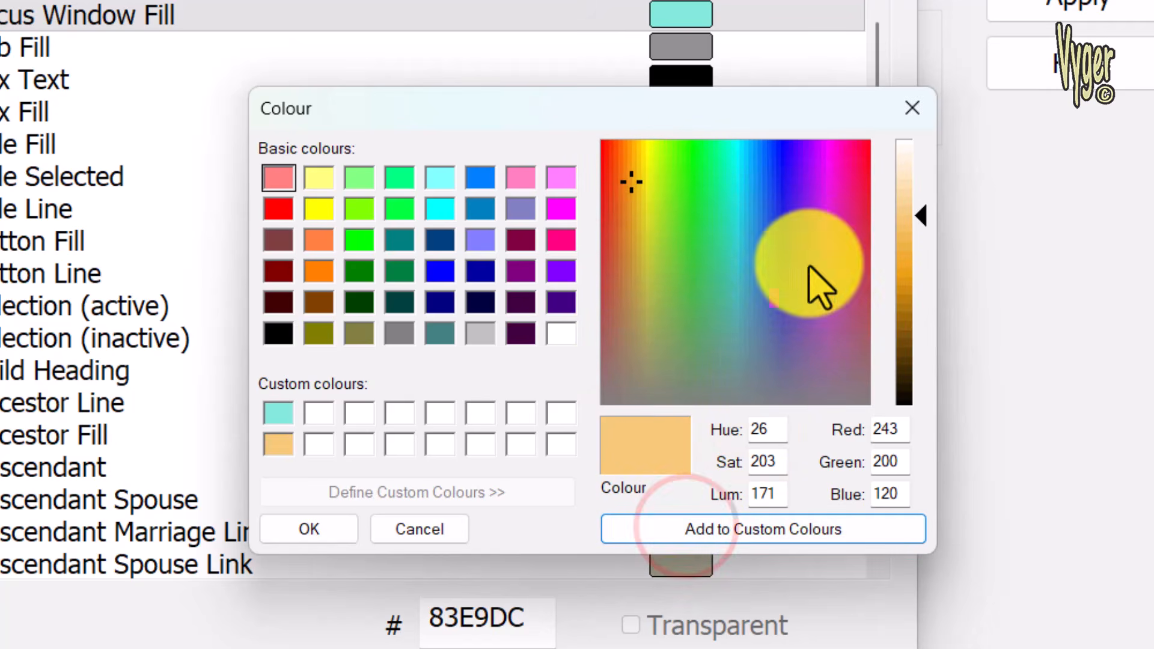
Add pink (RGB 244, 119, 191) as a custom colour and replace the turquoise one with salmon (RGB 253, 153, 111), accepting salmon as the Fill.
click(846, 179)
click(680, 532)
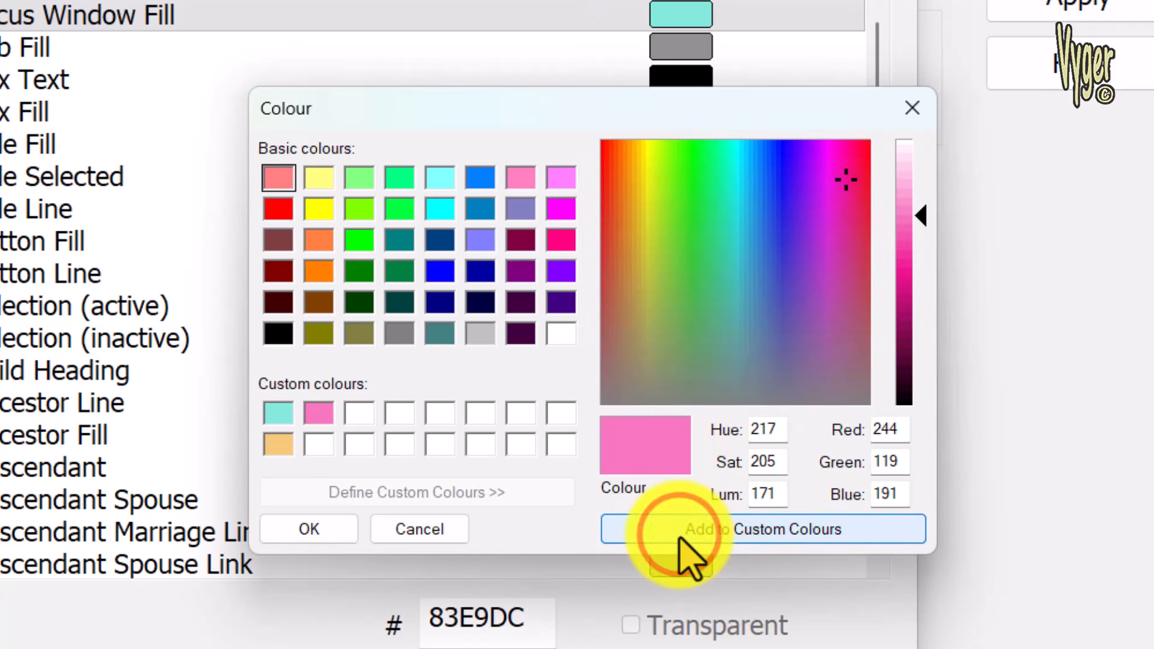
click(280, 415)
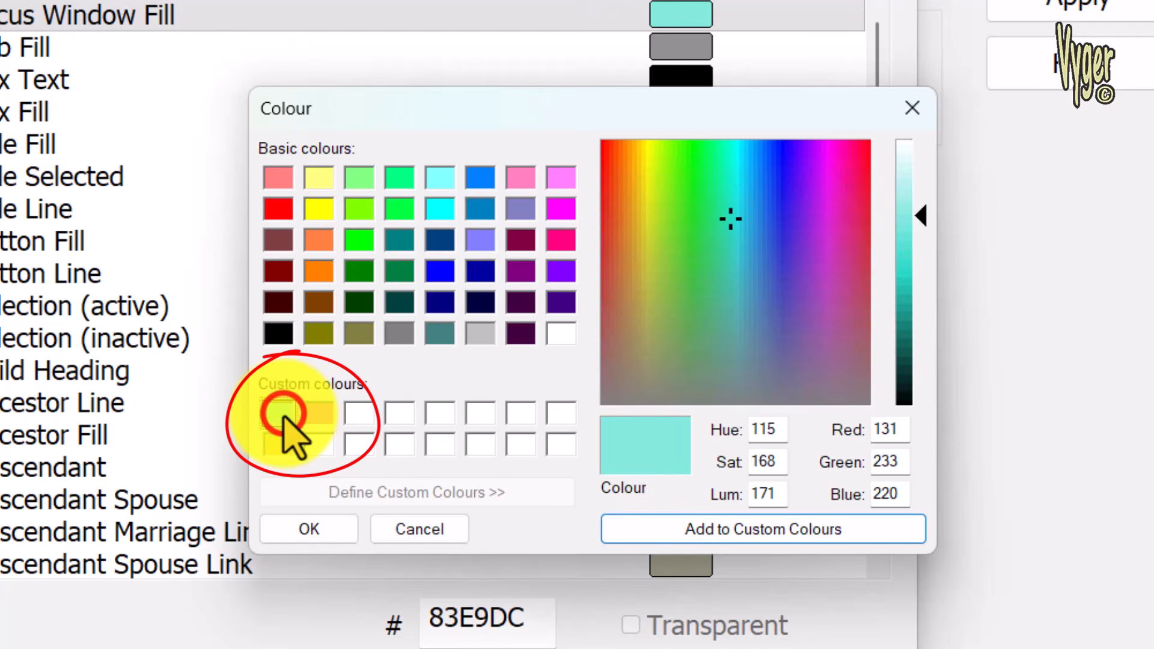
click(614, 149)
click(665, 528)
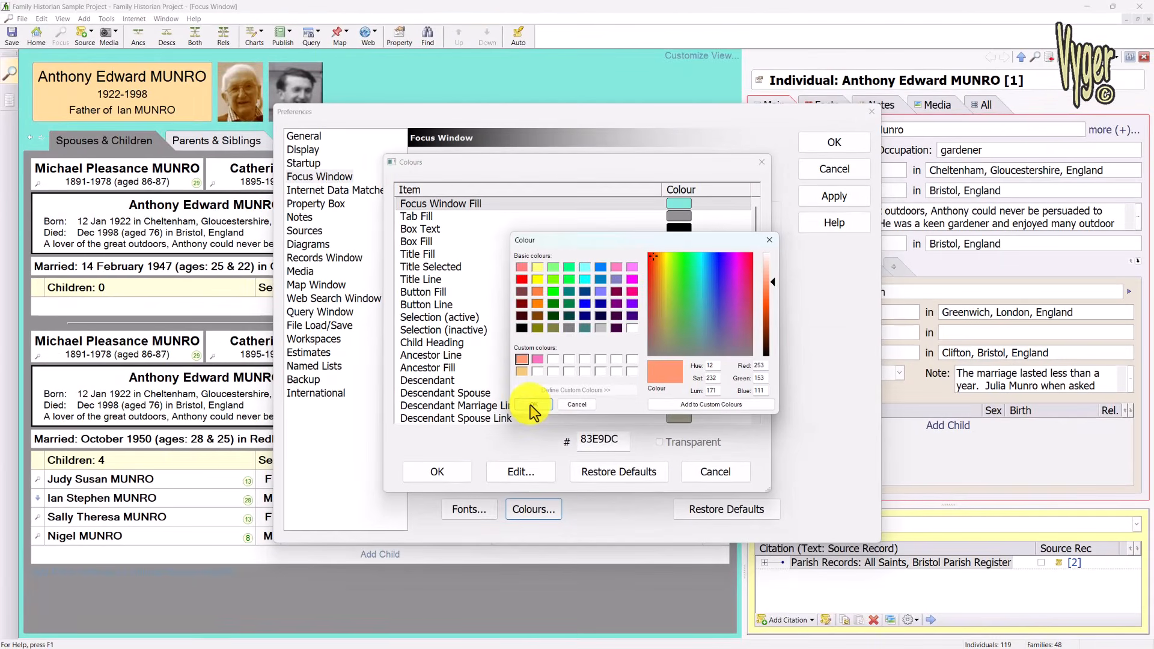
click(309, 529)
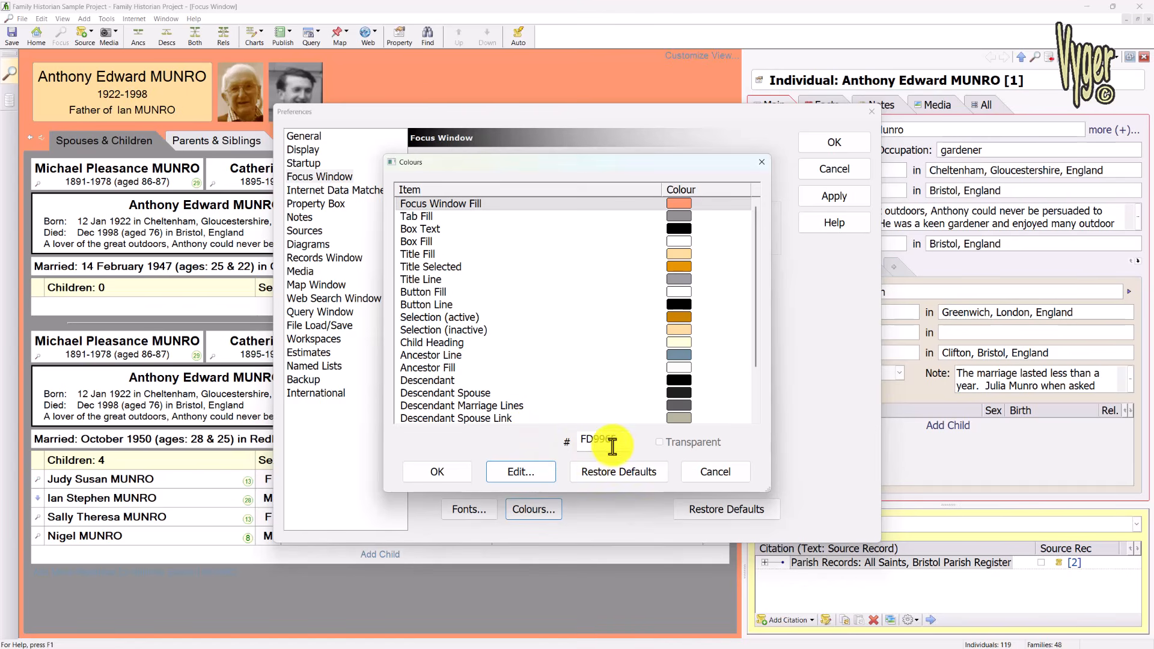
Try hex 006358 as the Focus Window Fill colour, and replace it with hex 333333, accepting the colour settings.
drag(621, 440, 569, 443)
text(006358)
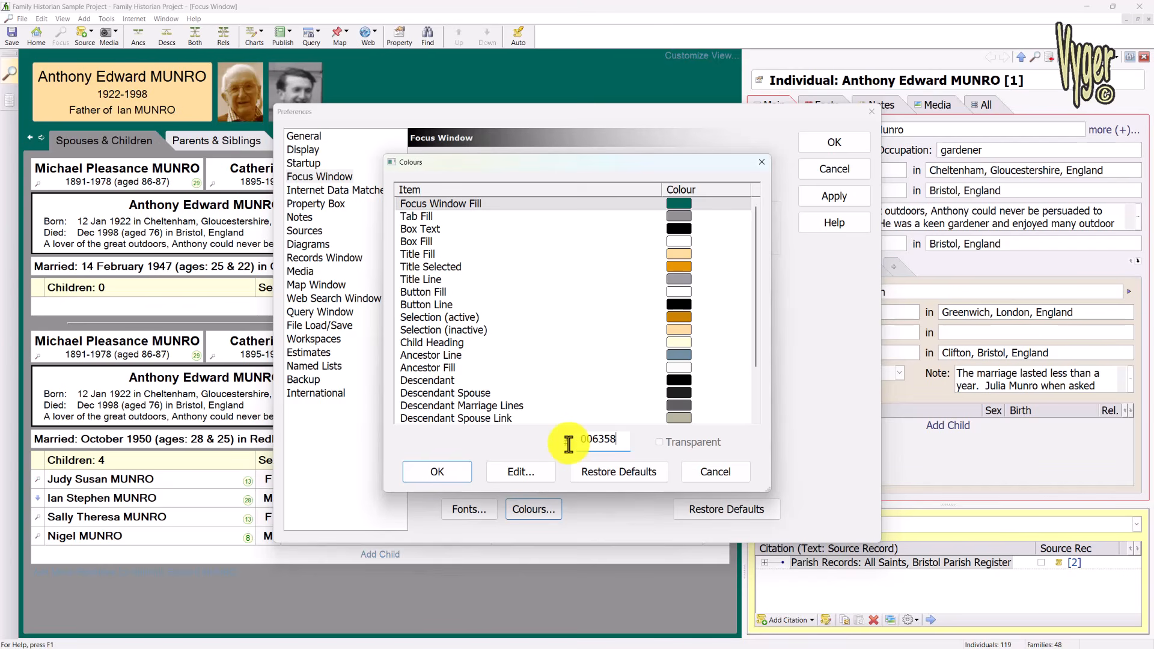
drag(623, 440, 525, 440)
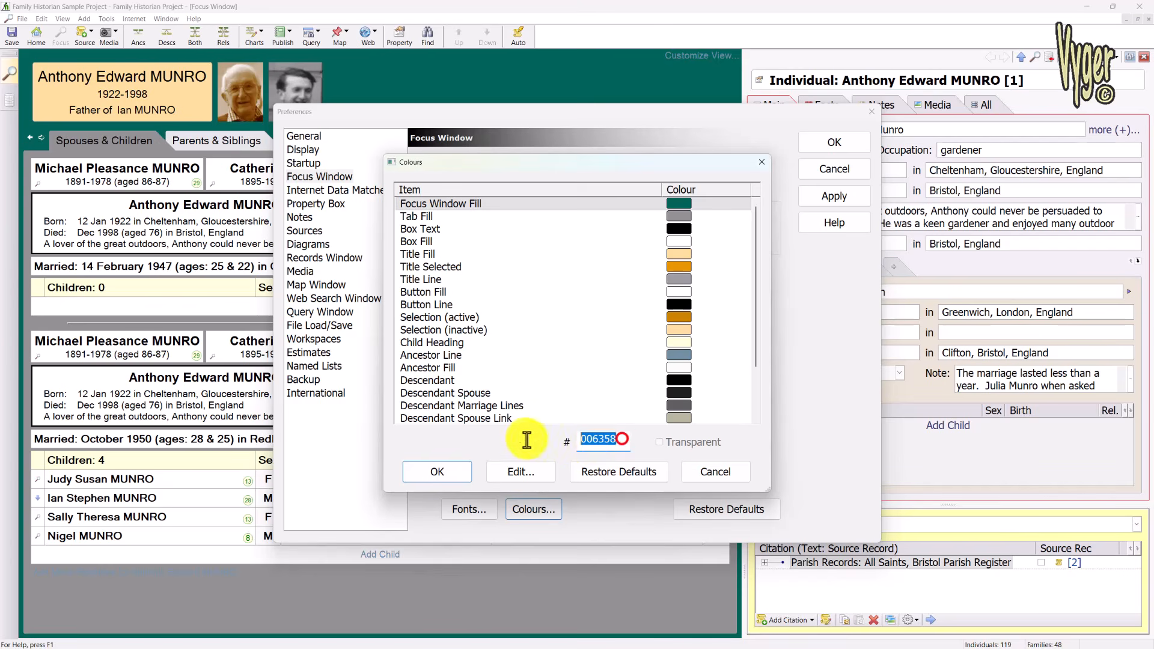
text(333333)
click(437, 472)
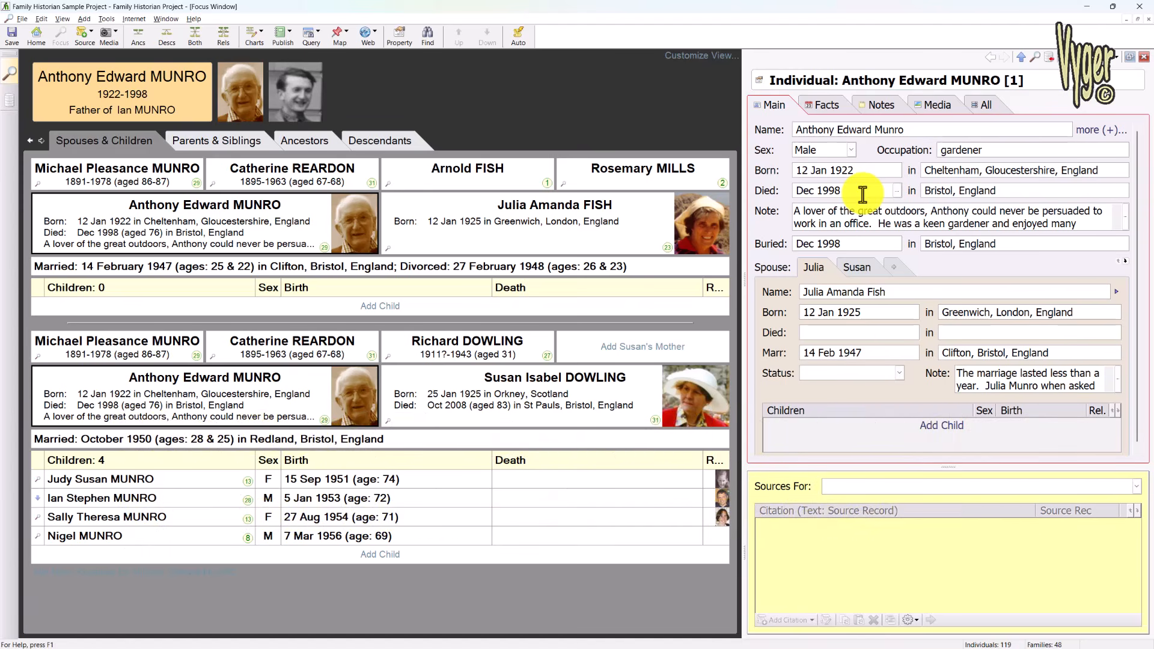
Enable Descendants Spouses Dates and Record Ids in the Focus Window preferences, and apply the changes.
click(677, 58)
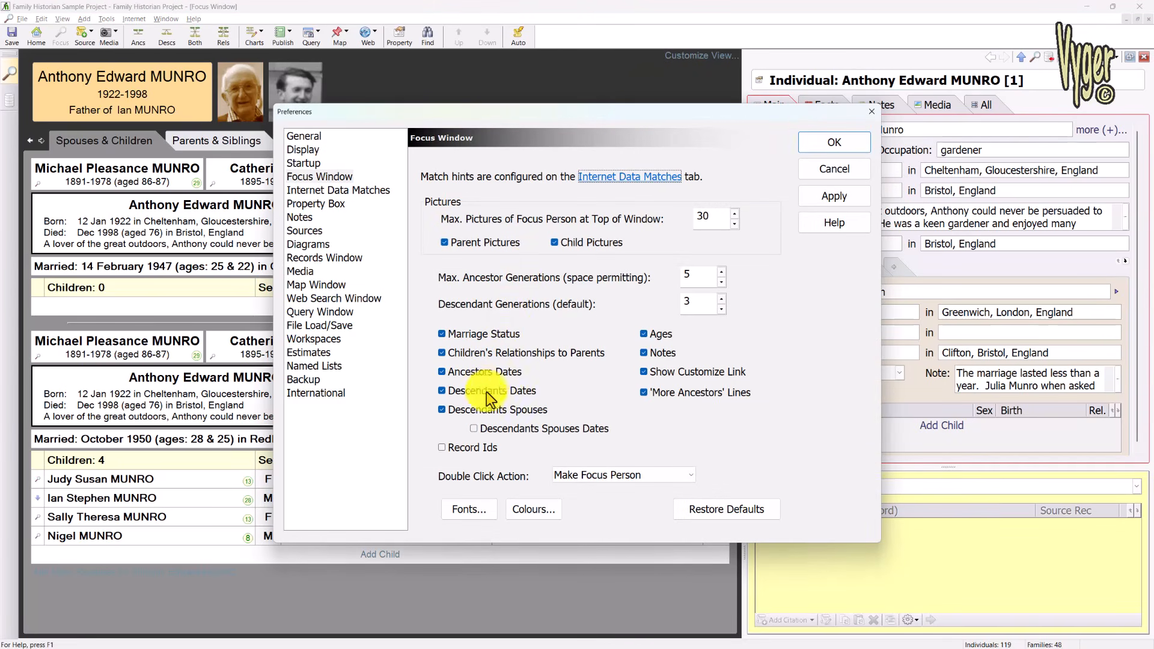
click(475, 428)
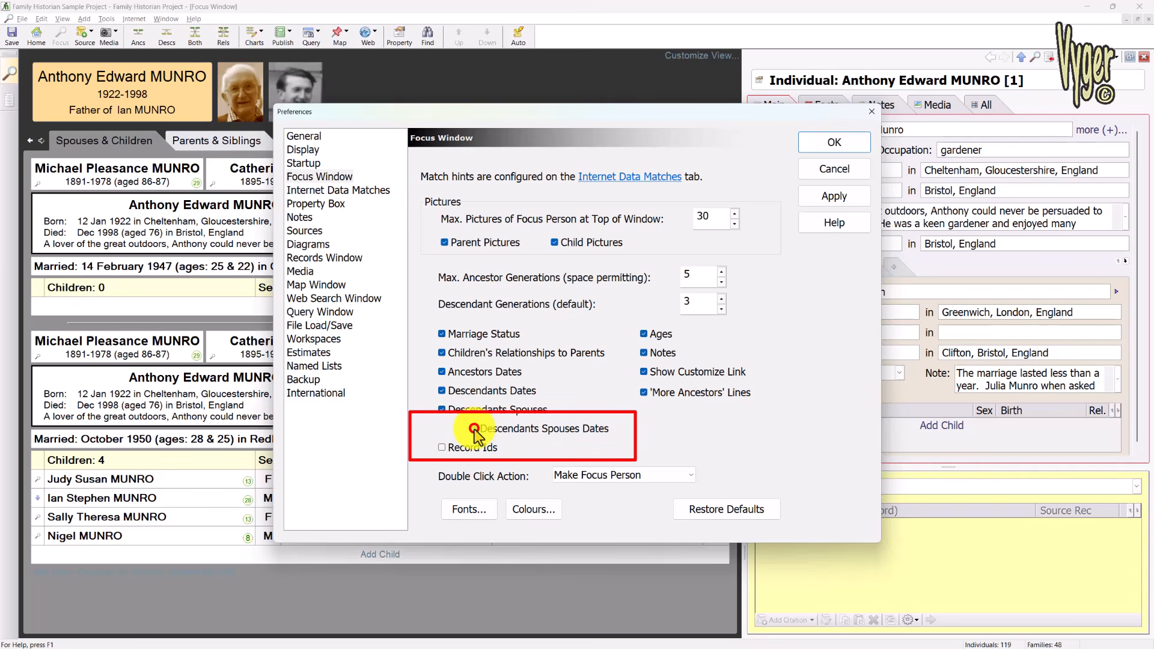
click(442, 447)
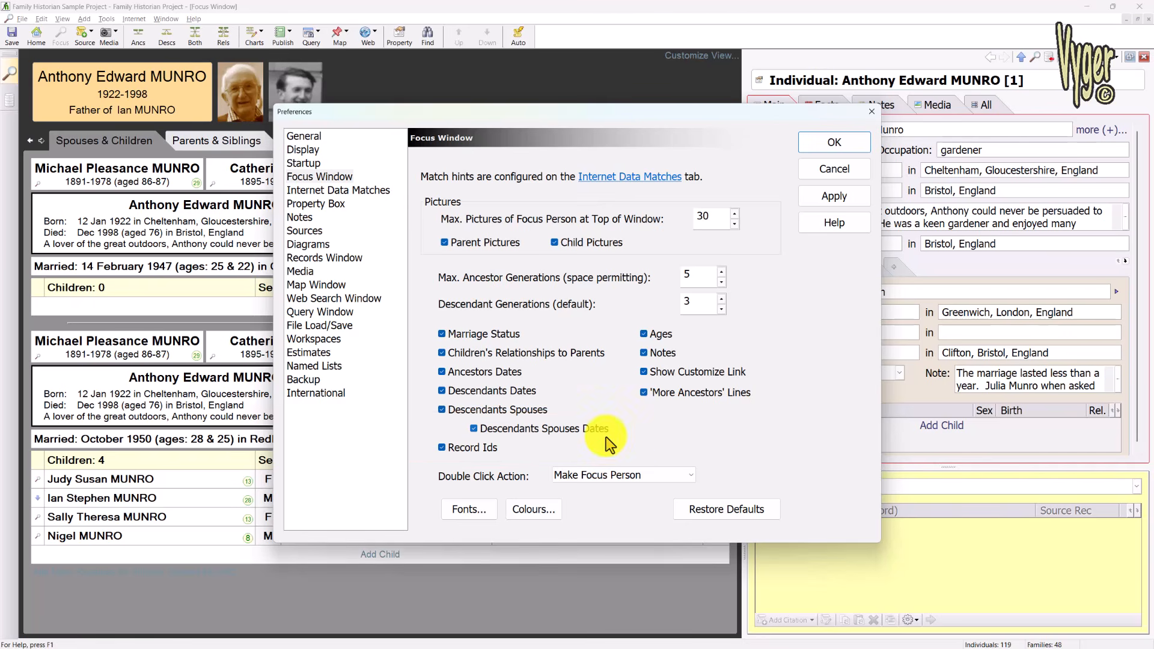
click(834, 196)
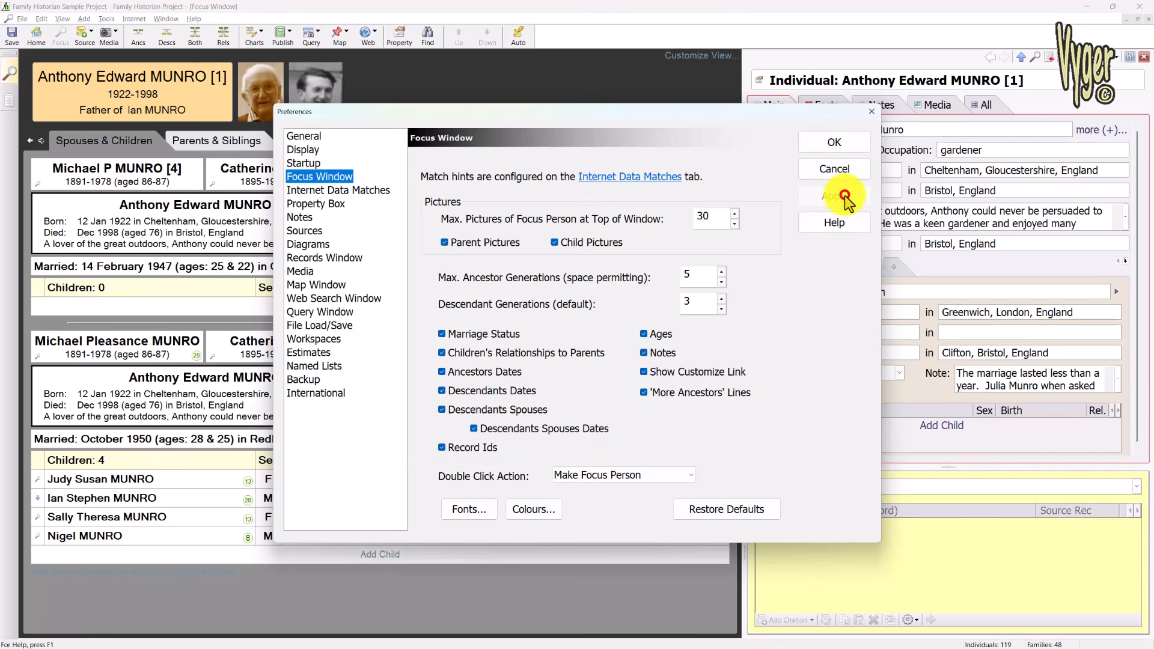
click(835, 142)
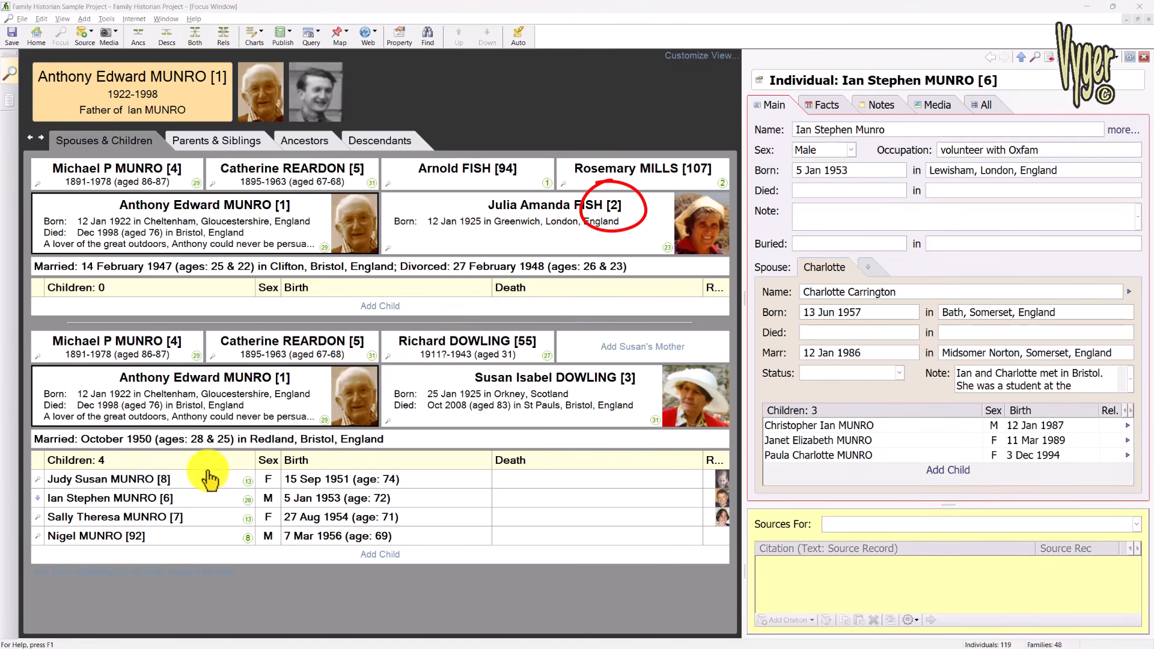
Make the child with record ID 6 the focus person, and move the focus on to his spouse's father.
click(190, 499)
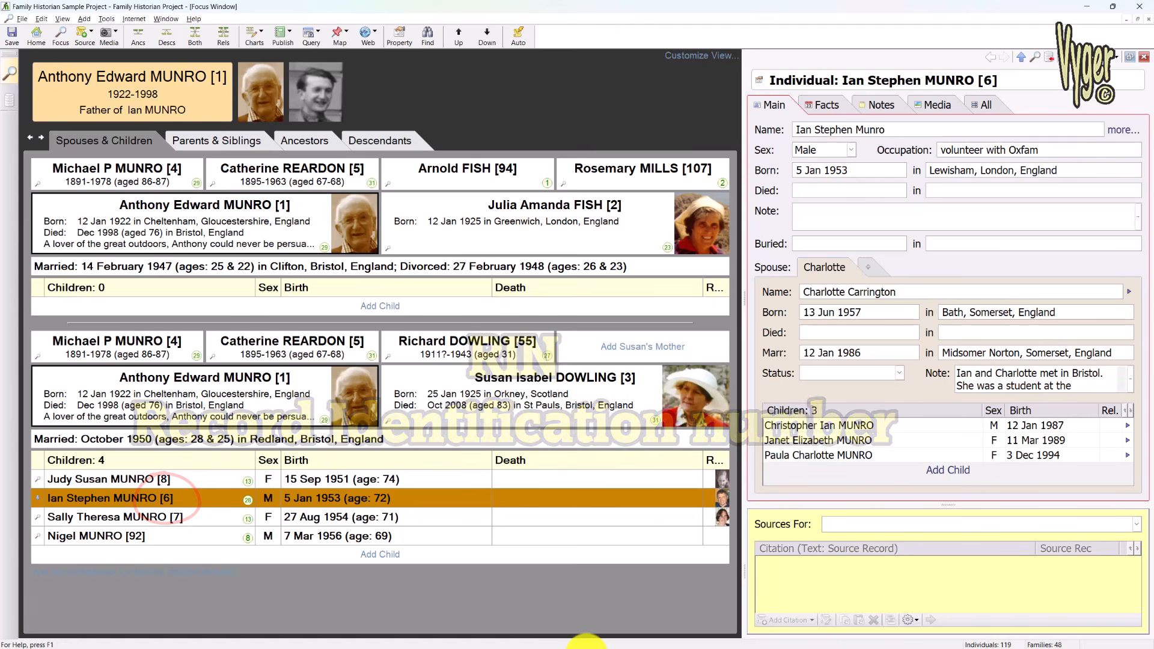
key(space)
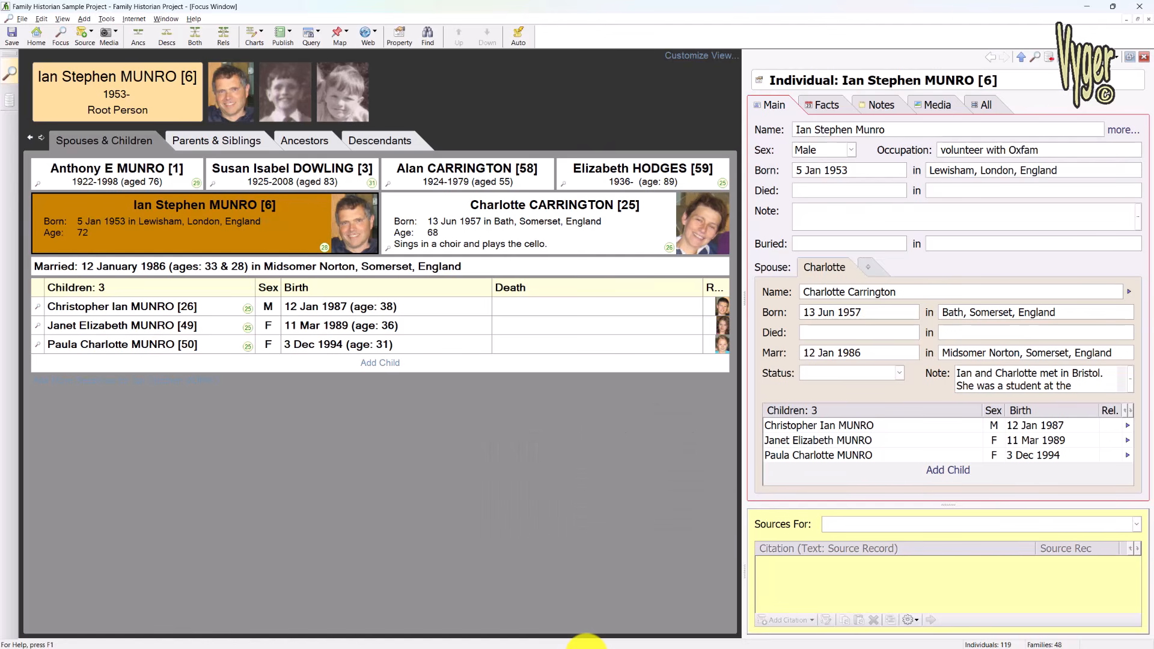
key(Right)
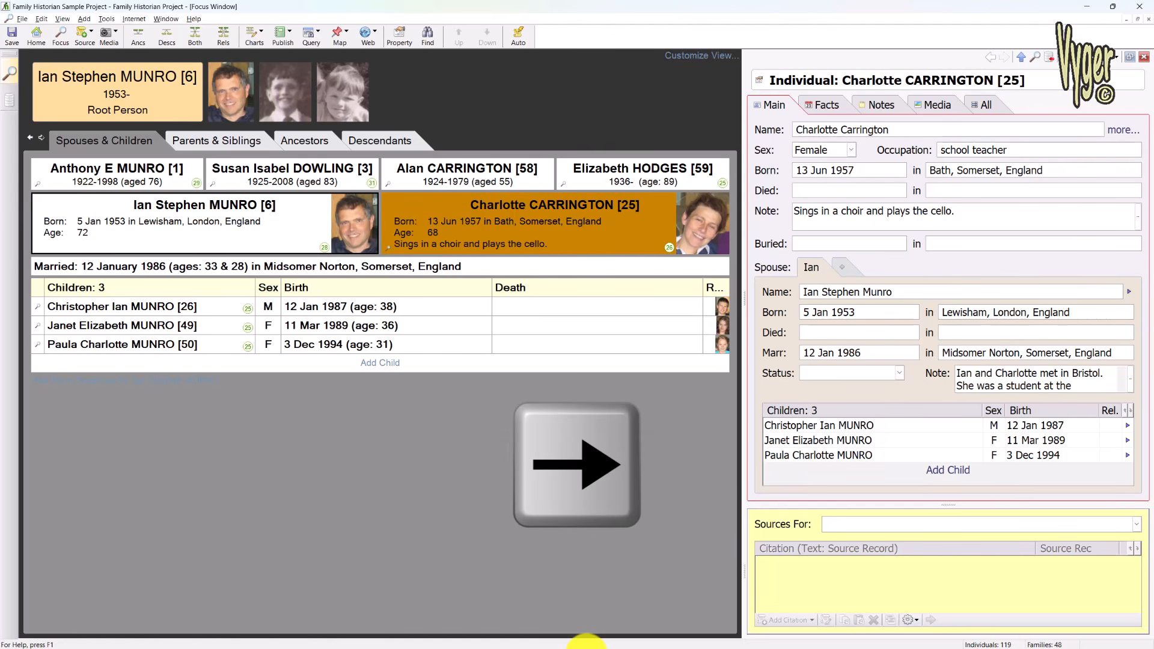
key(Up)
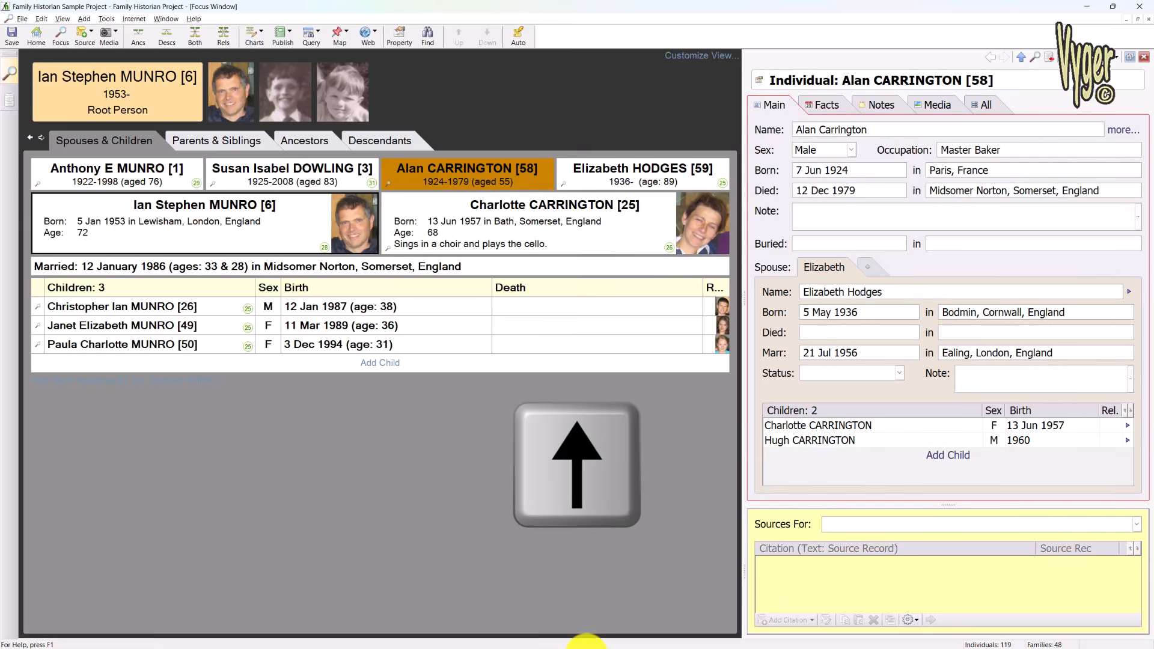
key(space)
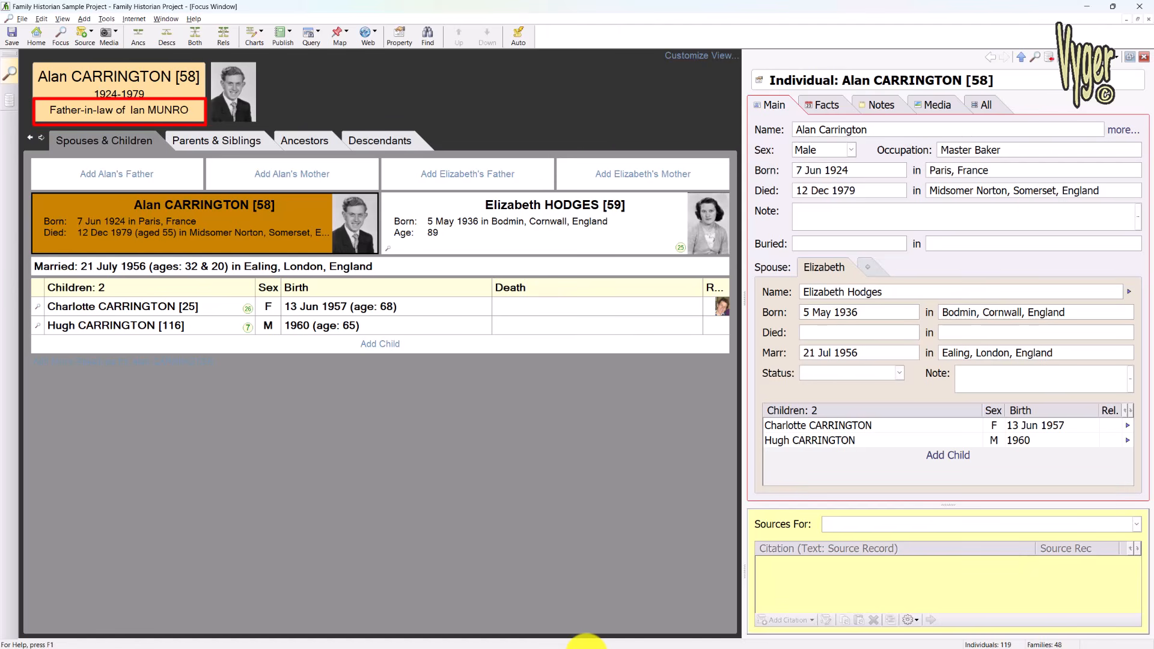
click(587, 643)
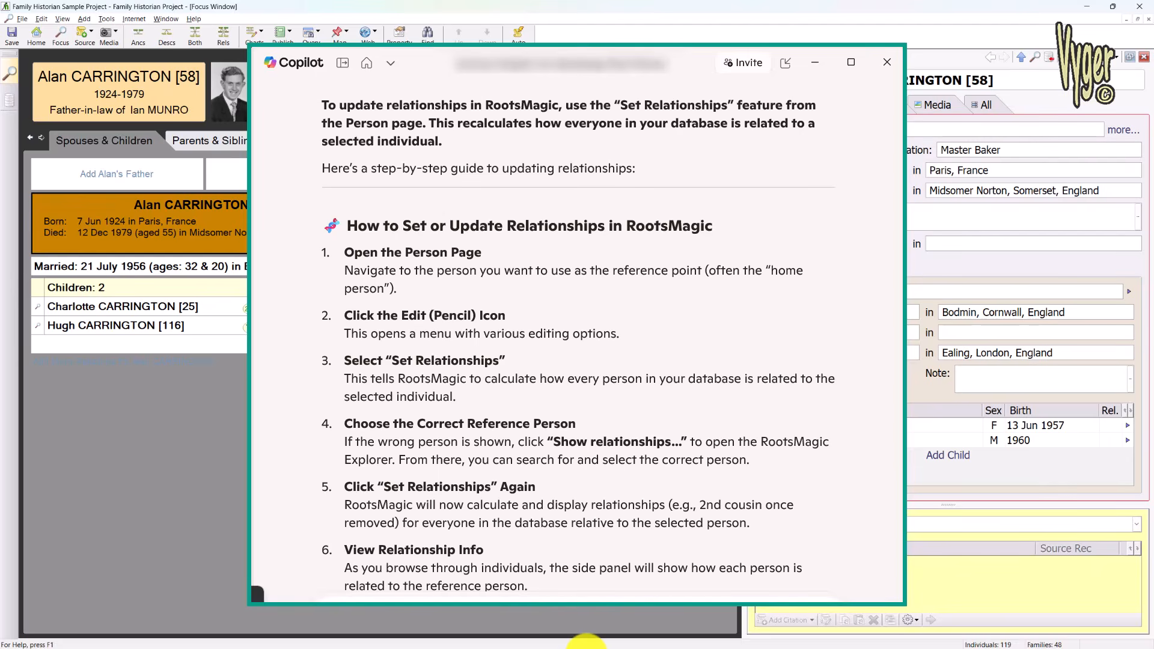
click(586, 642)
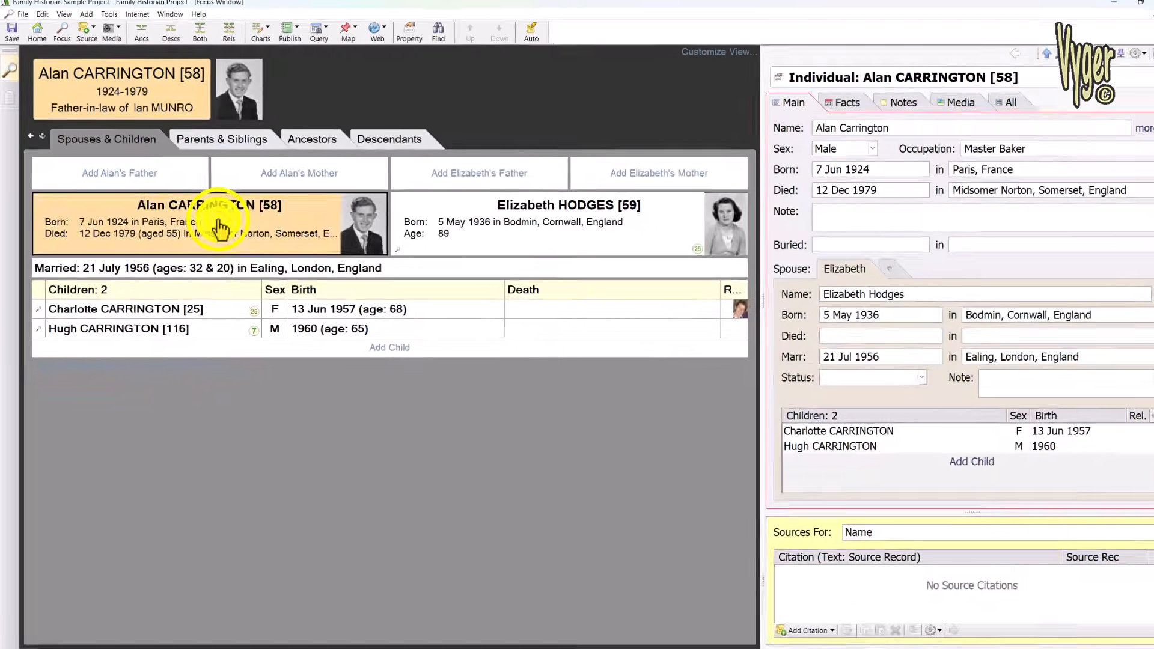
Make the current focus person, record ID 58, the file root.
right_click(288, 222)
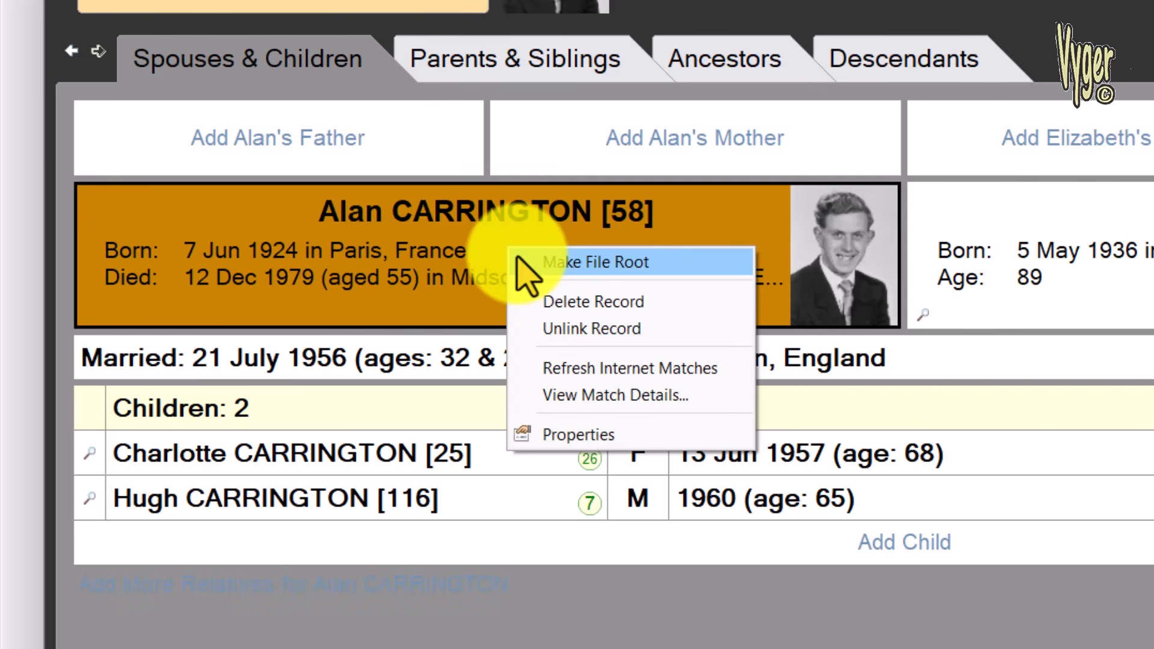
click(517, 261)
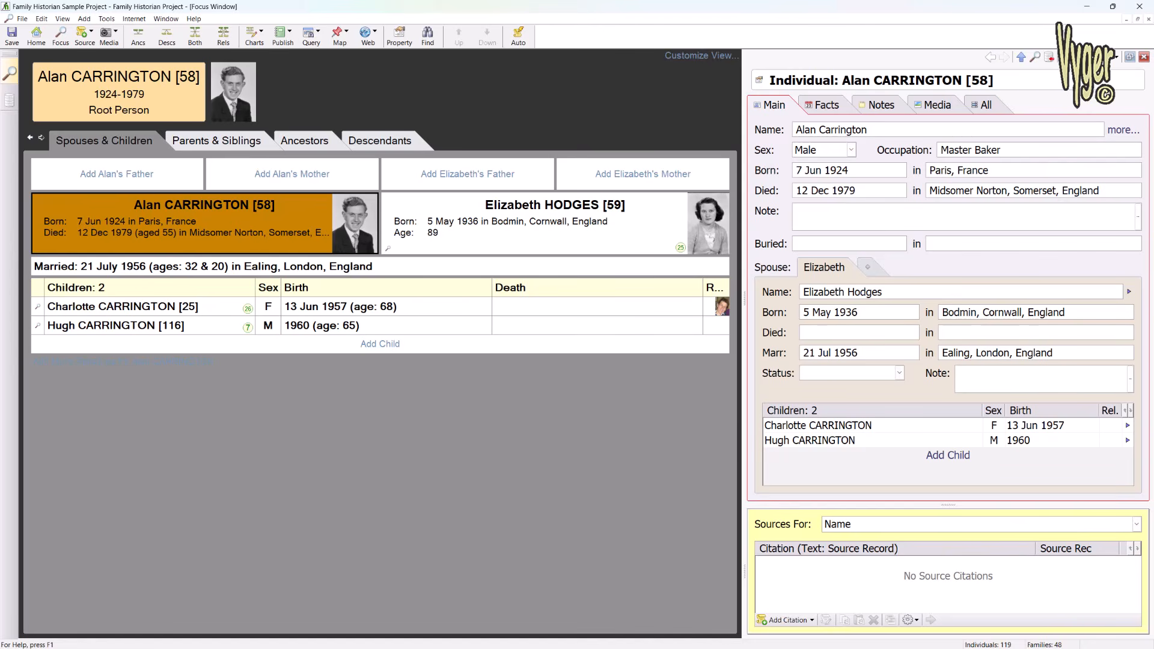
Filter the individual records by last name "egg" and display the highlighted record in the Focus Window.
click(10, 99)
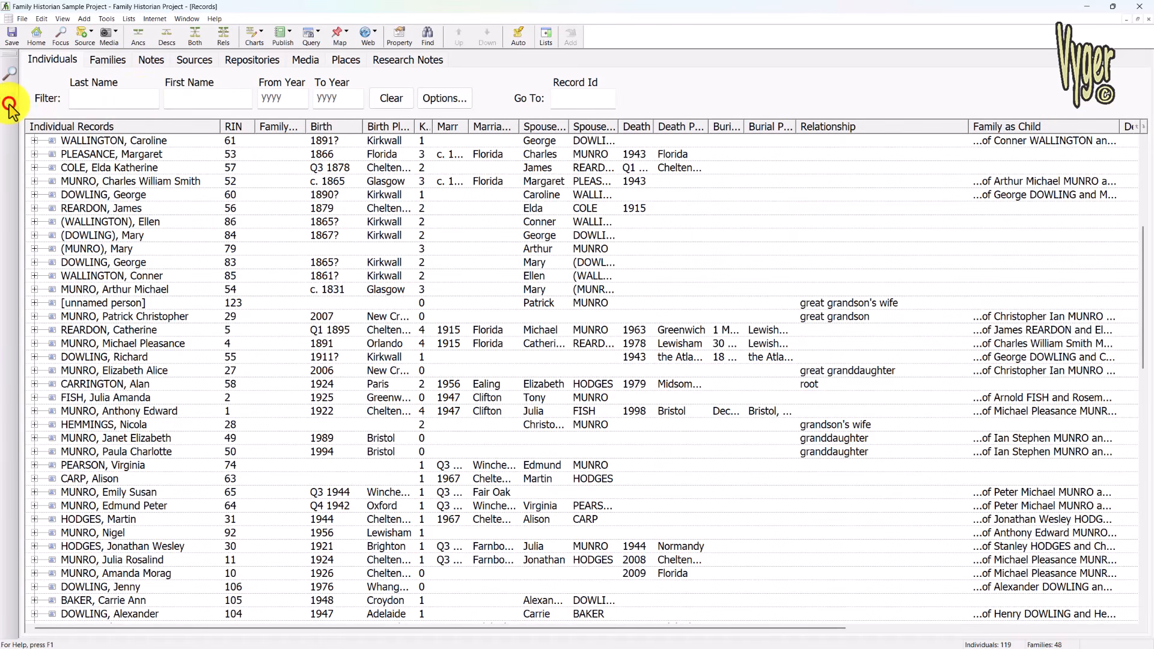
click(140, 98)
text(egg)
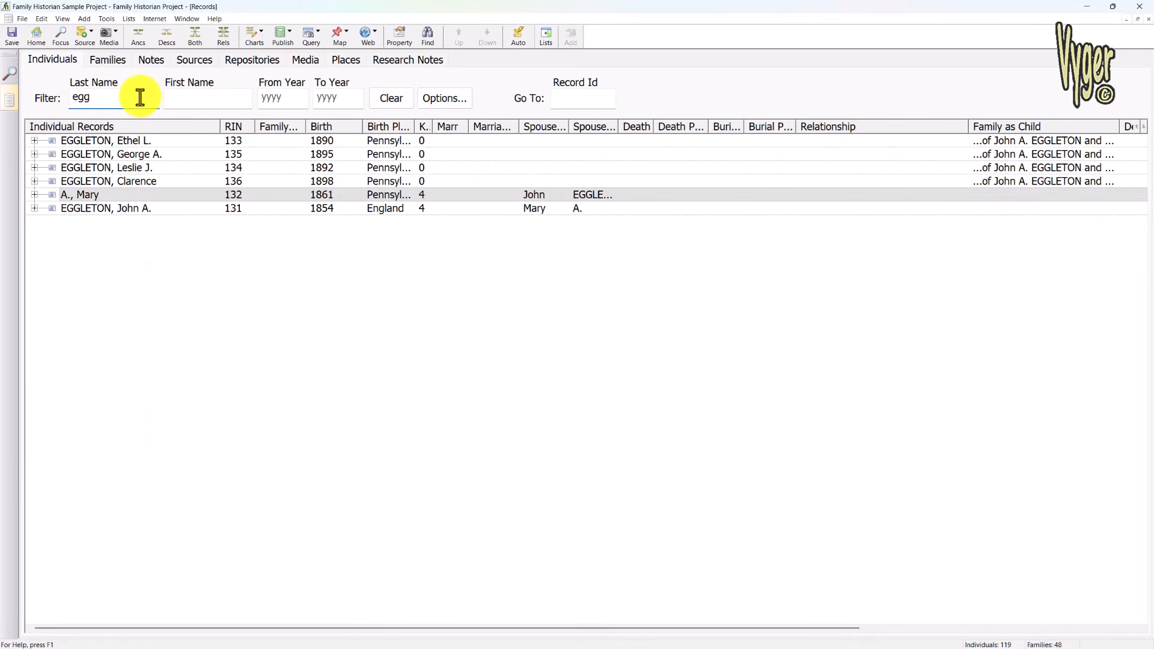
click(62, 41)
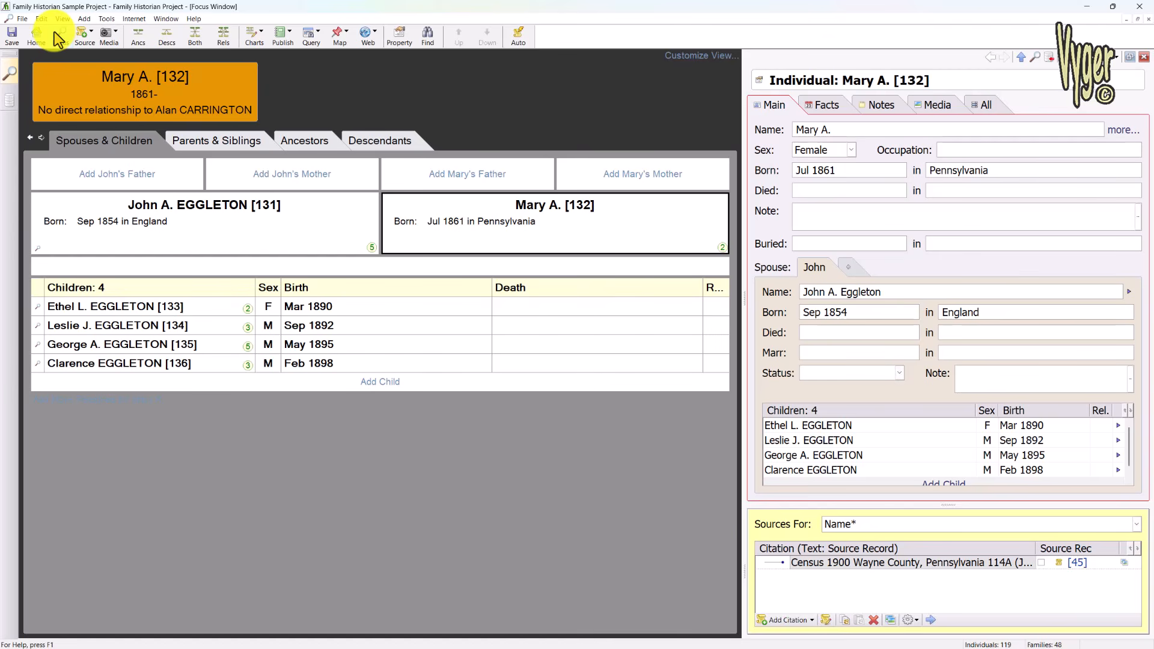
Return the Focus Window to the file root person and make his daughter, record ID 25, the focus person.
key(alt+Home)
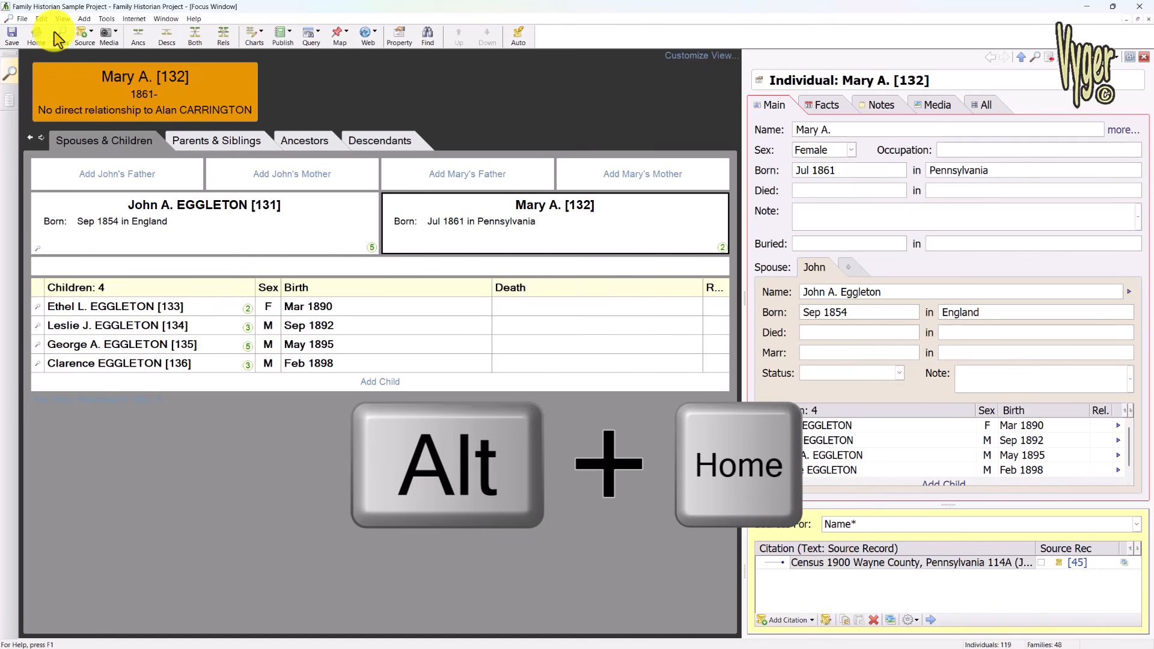
key(alt+Home)
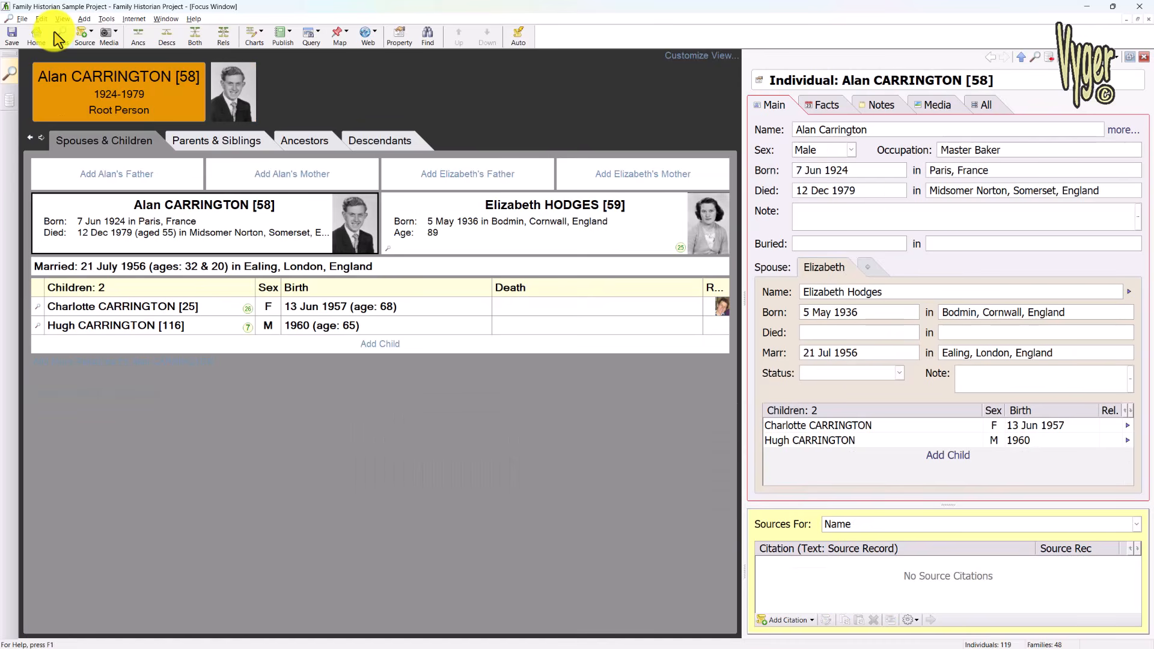
key(Down)
key(Down)
key(Down)
key(Down)
key(Down)
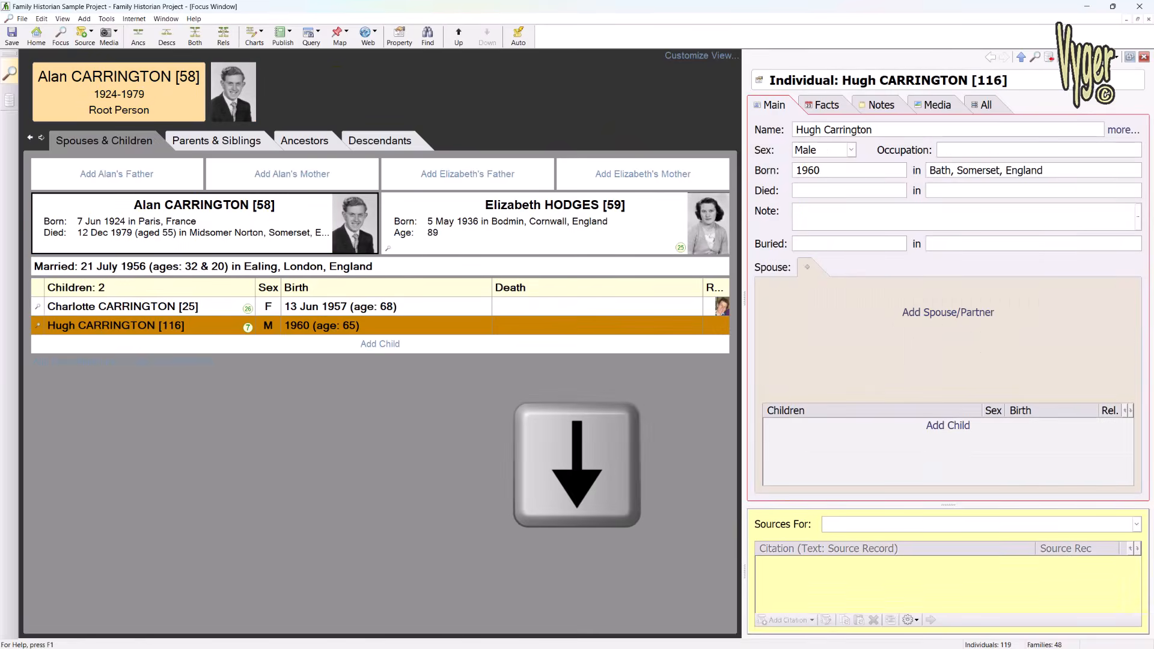
key(Up)
key(space)
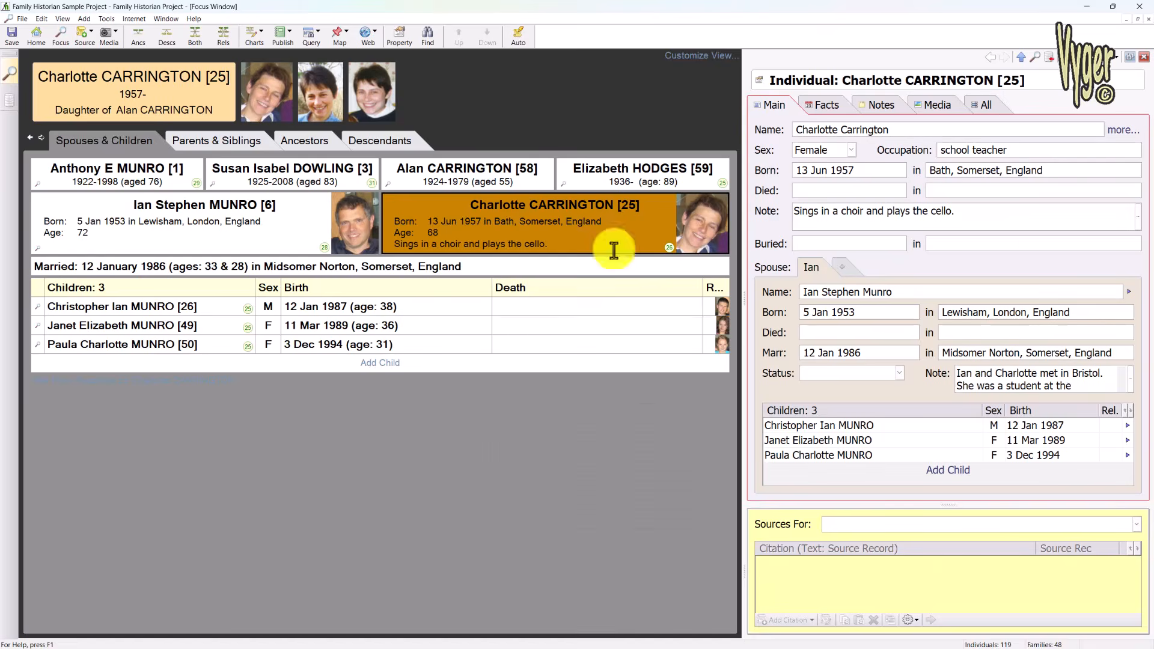
Make the focus person's husband, record ID 6, the file root.
right_click(247, 232)
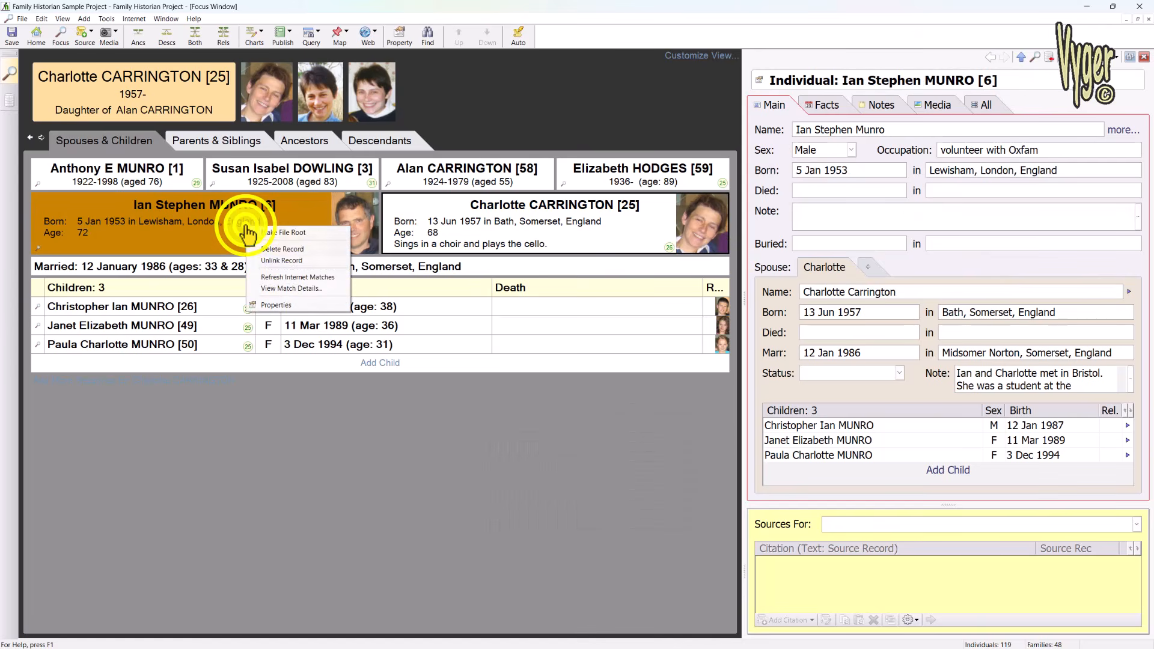
click(309, 234)
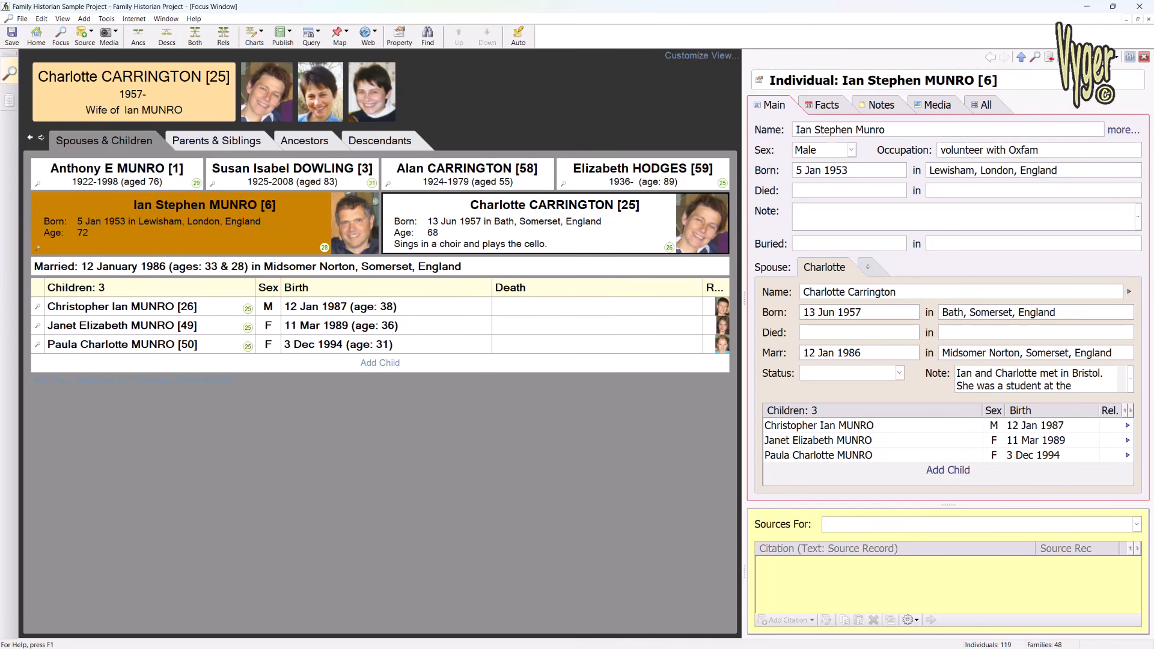
Move the focus up the root person's paternal line through his father and grandfather to his great-grandfather.
key(Up)
key(space)
key(Up)
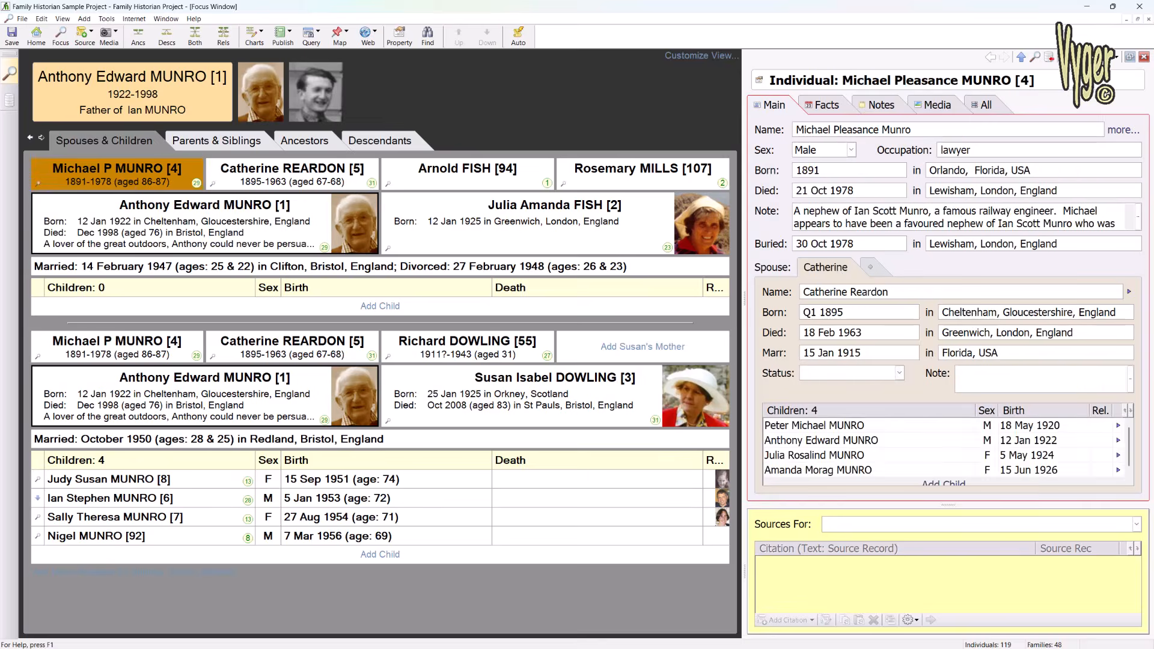
key(space)
key(Up)
key(space)
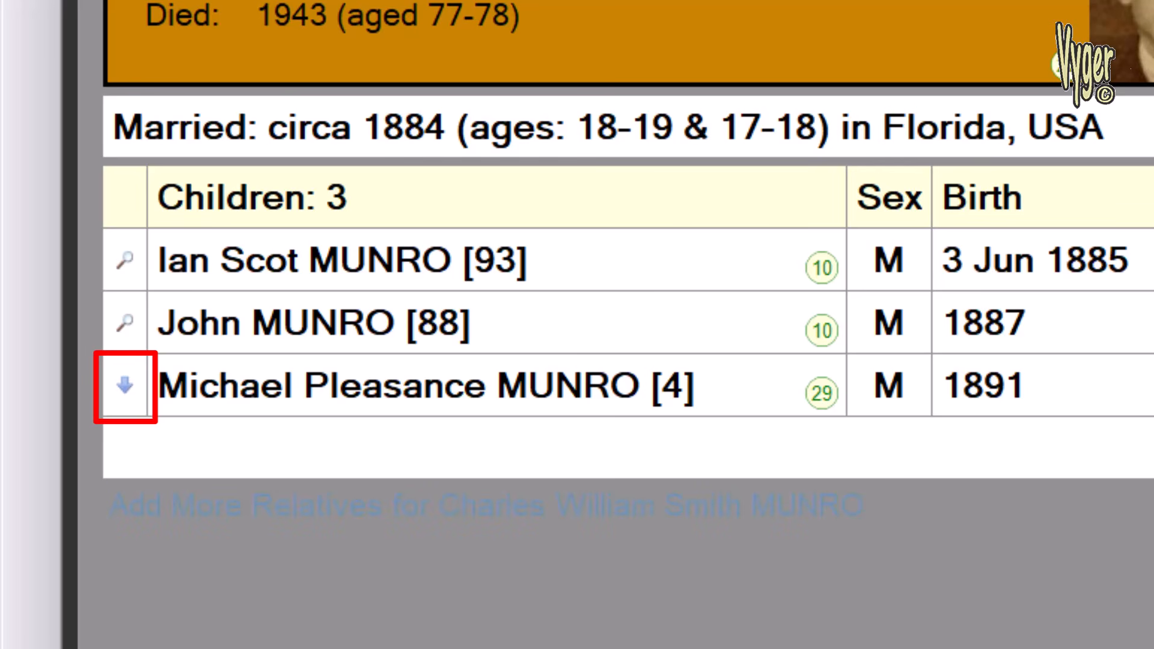
Follow the direct line back down through the grandfather to the father, and select the root person among the father's children.
click(125, 385)
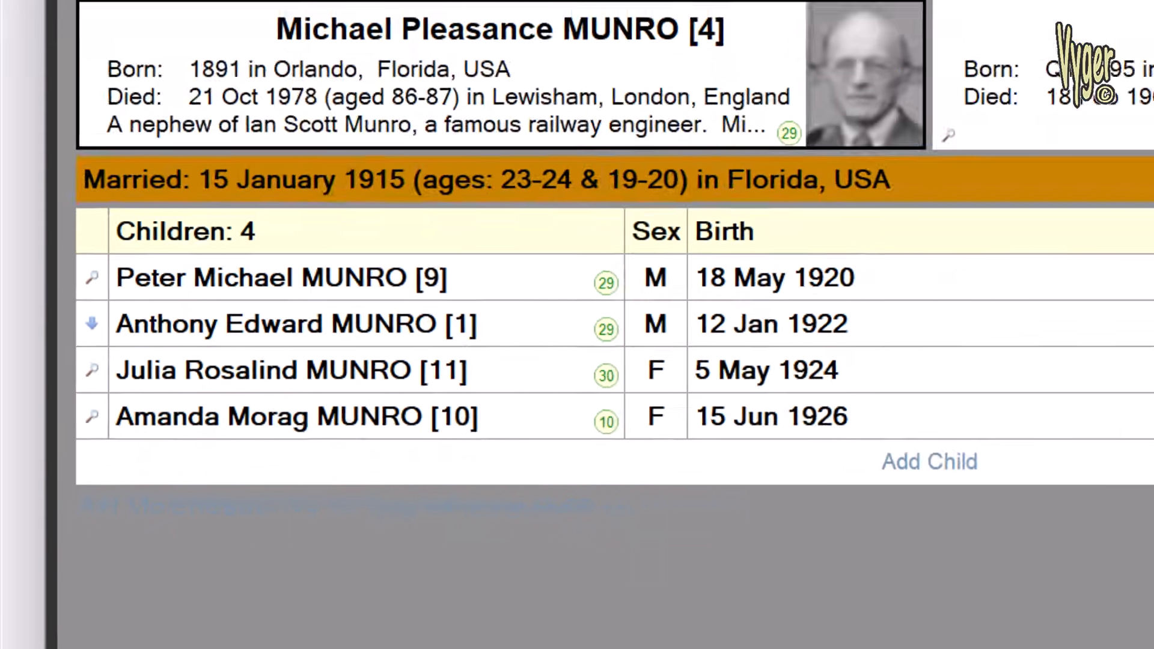
key(Down)
key(Down)
key(Return)
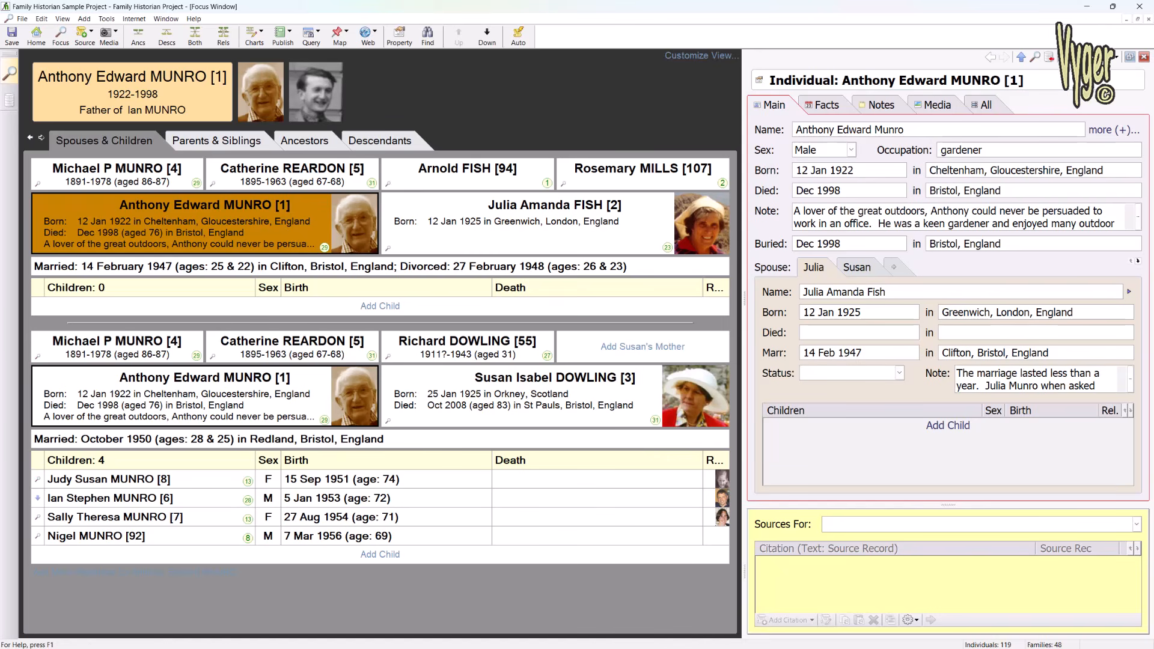
key(Down)
key(Down)
key(Down)
key(Down)
key(Down)
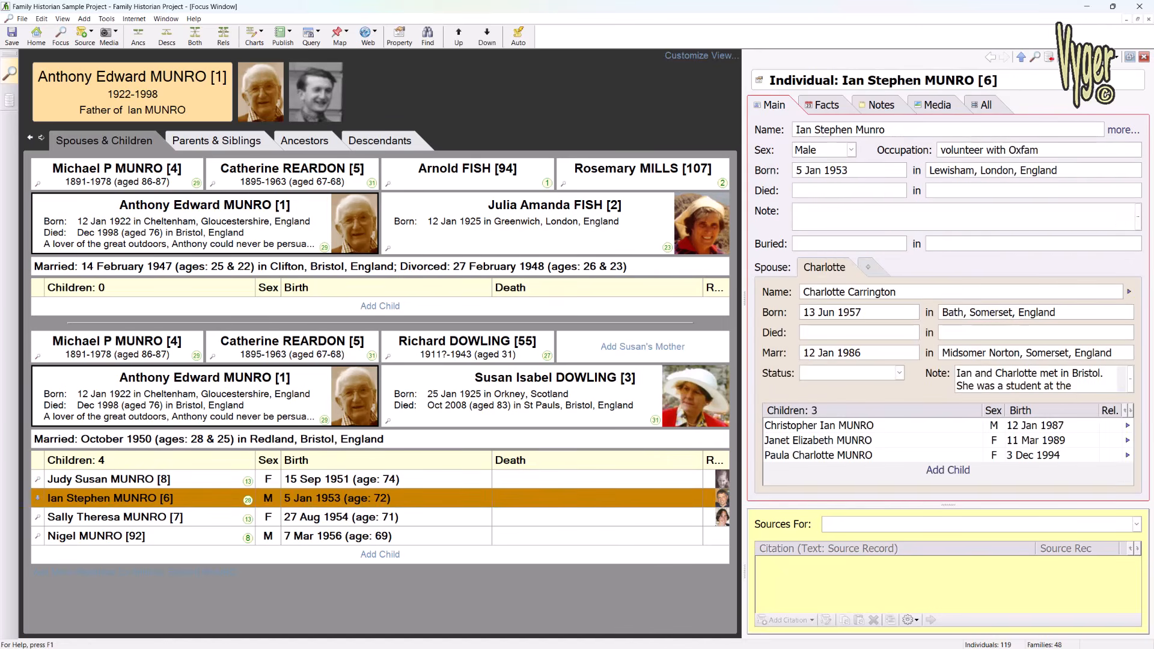
Make the root person the focus and go back through the focus history to his great-grandfather.
key(Return)
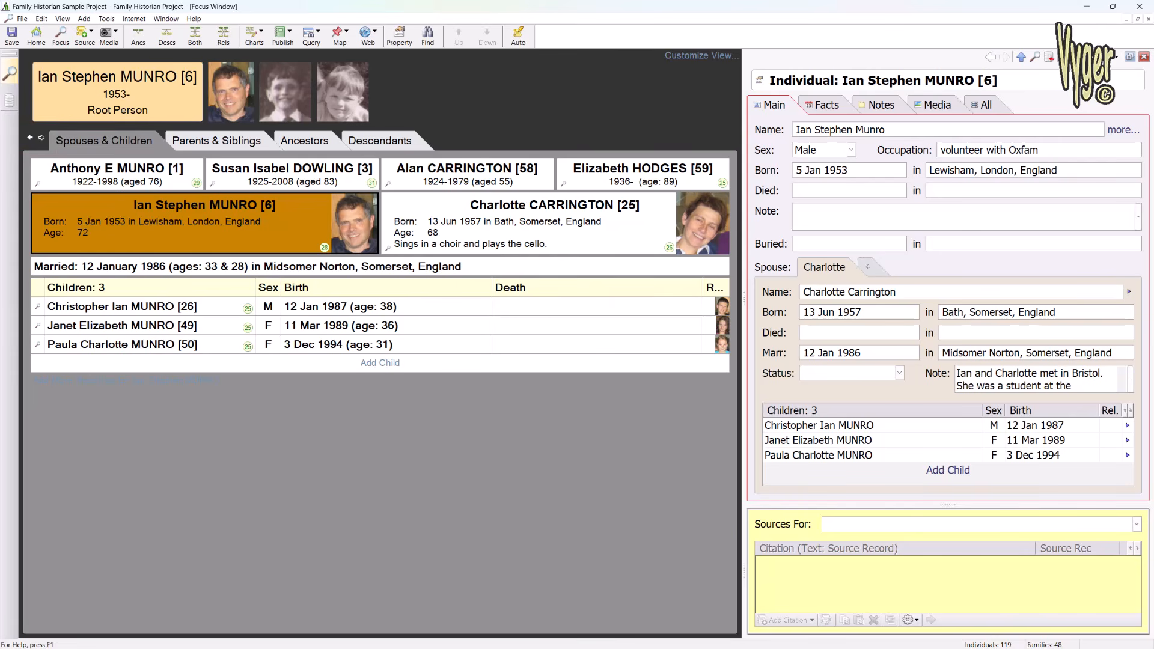
key(ctrl+Left)
key(ctrl+Left)
key(ctrl+Left)
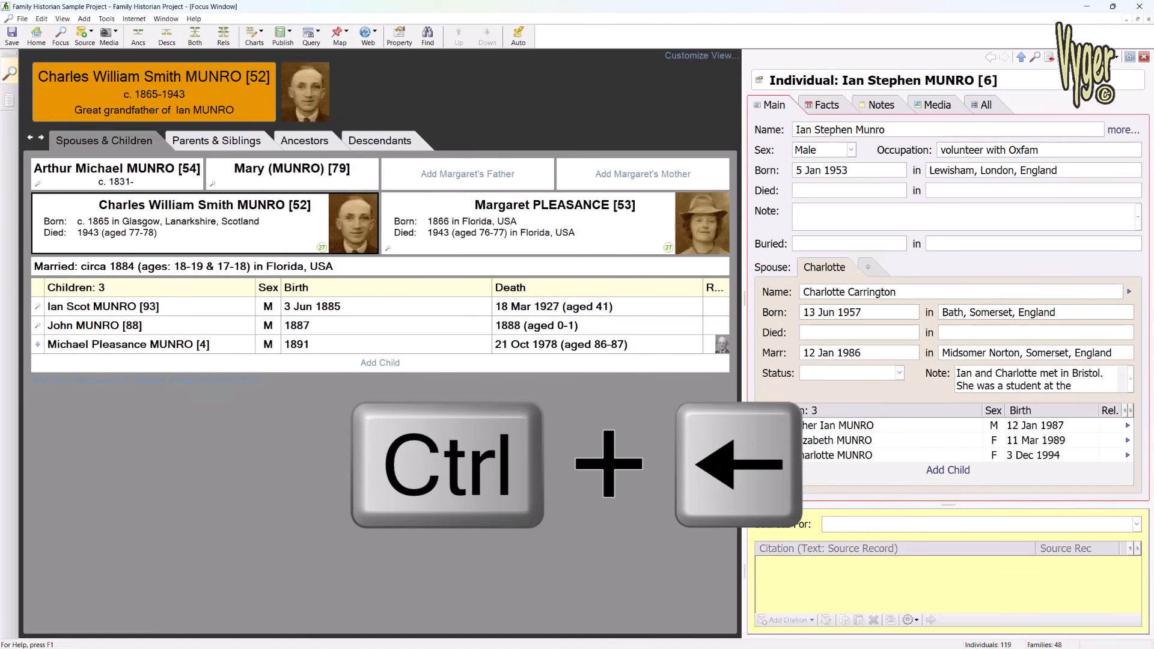
Step forward and back through the focus history, ending with the root person as the focus.
key(ctrl+Right)
key(ctrl+Right)
key(ctrl+Left)
key(ctrl+Left)
key(ctrl+Right)
key(ctrl+Right)
key(ctrl+Right)
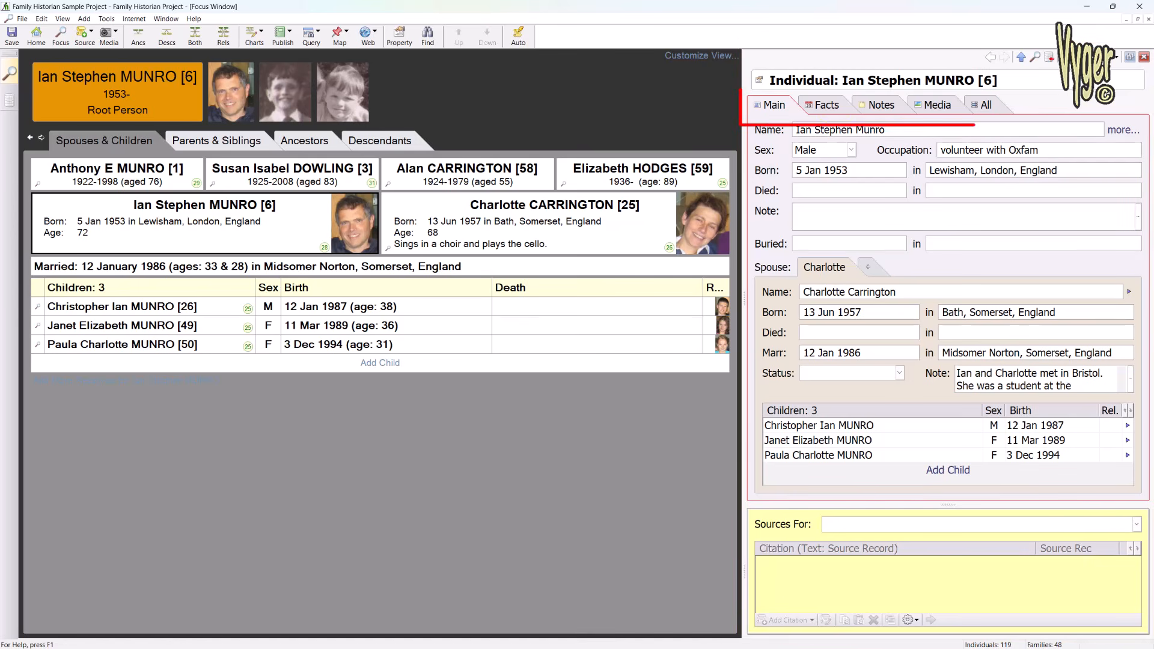
View the root person's facts, notes and media in the Property Box, and return to the facts.
click(827, 105)
click(882, 106)
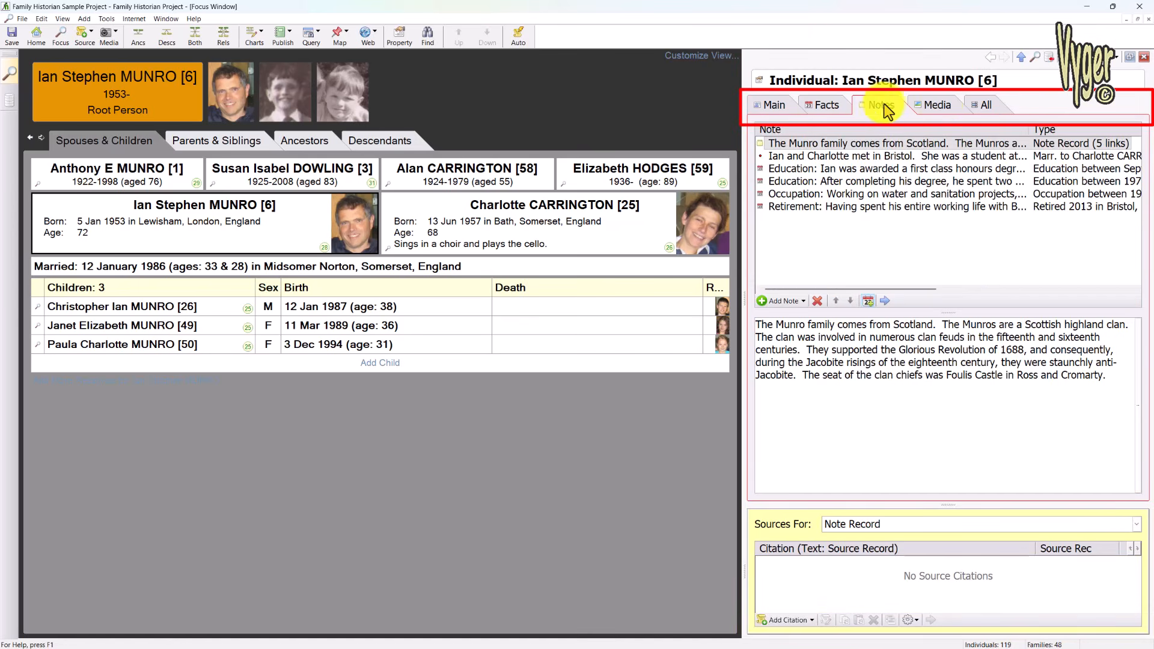
click(939, 107)
click(828, 108)
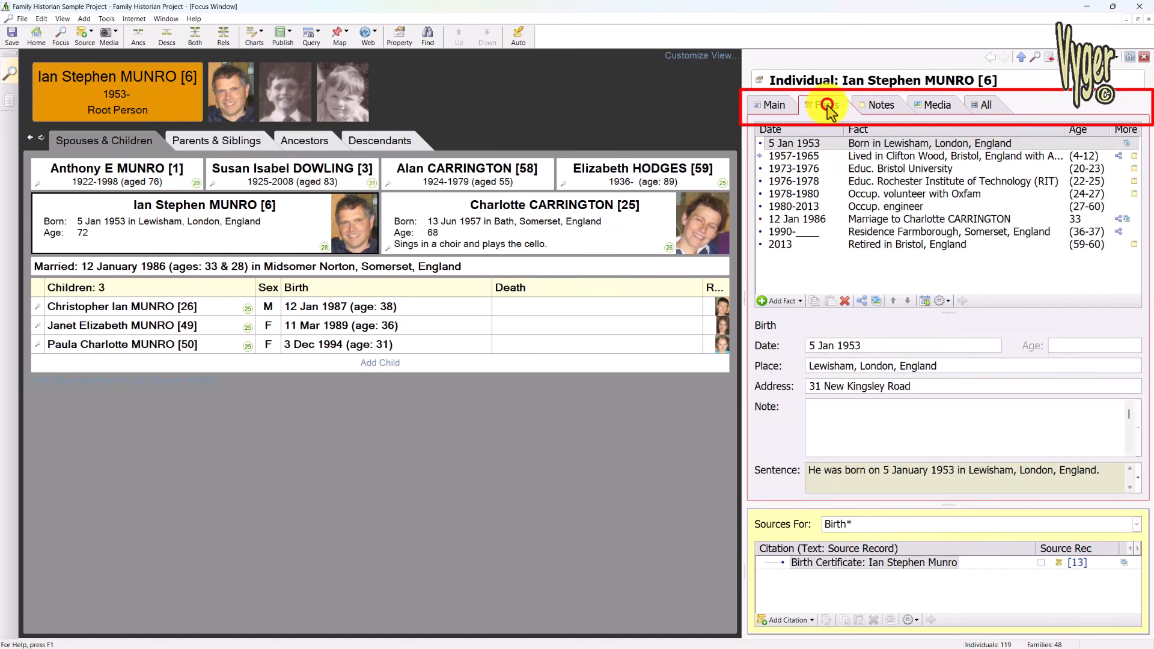
Select the root person's wife, record ID 25, and move into her facts list in the Property Box.
key(Down)
key(Down)
key(Right)
key(alt+Return)
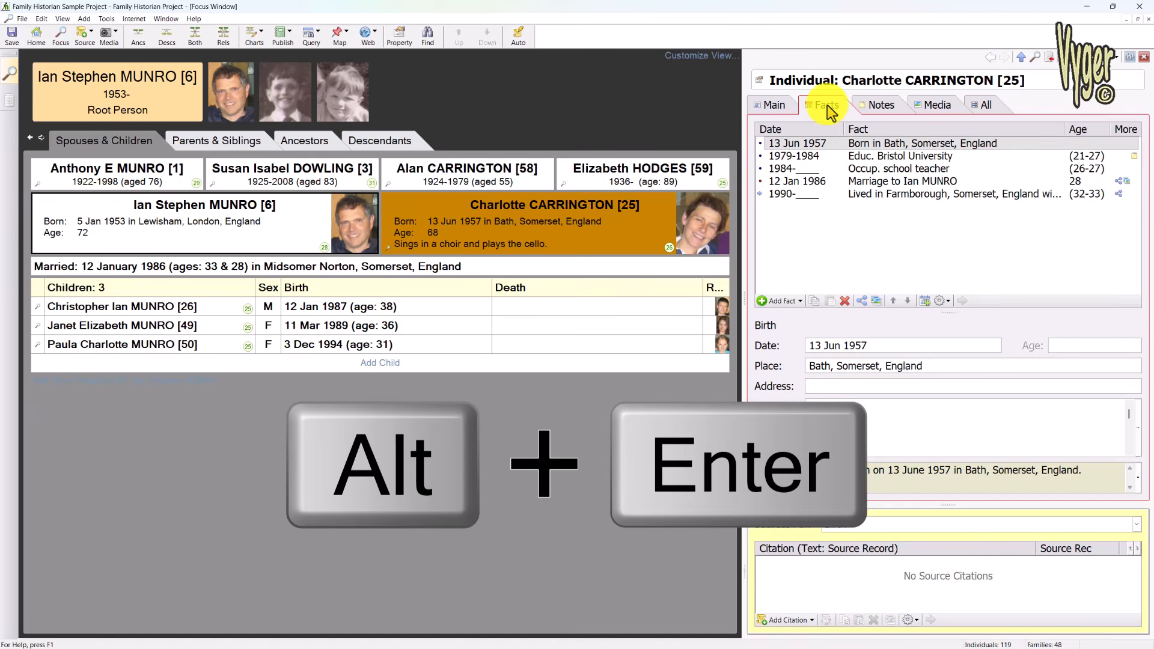
Go through the wife's facts to the 1990 residence and back up to select the 12 Jan 1986 marriage.
key(Down)
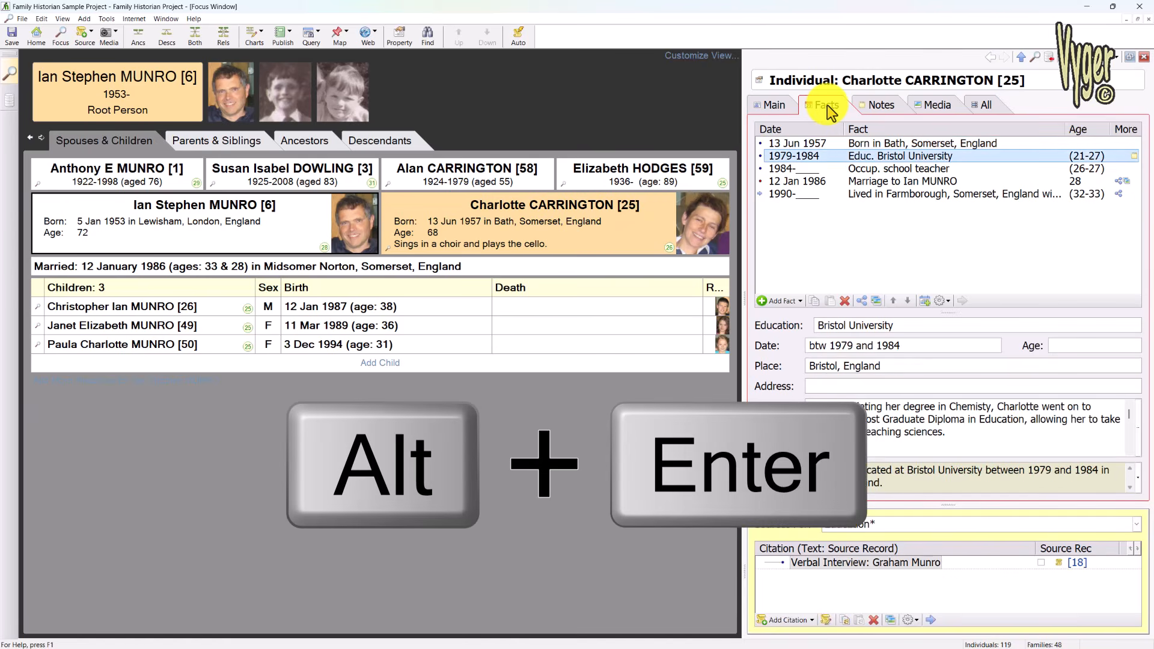
key(Down)
key(Down)
key(Down)
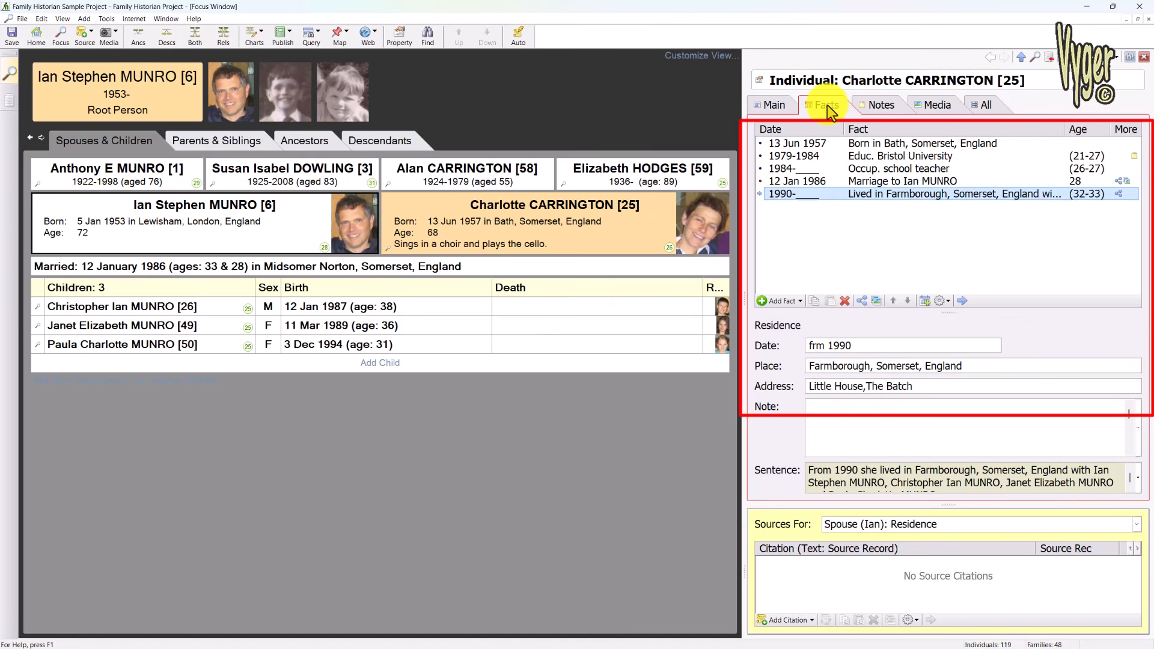
key(Up)
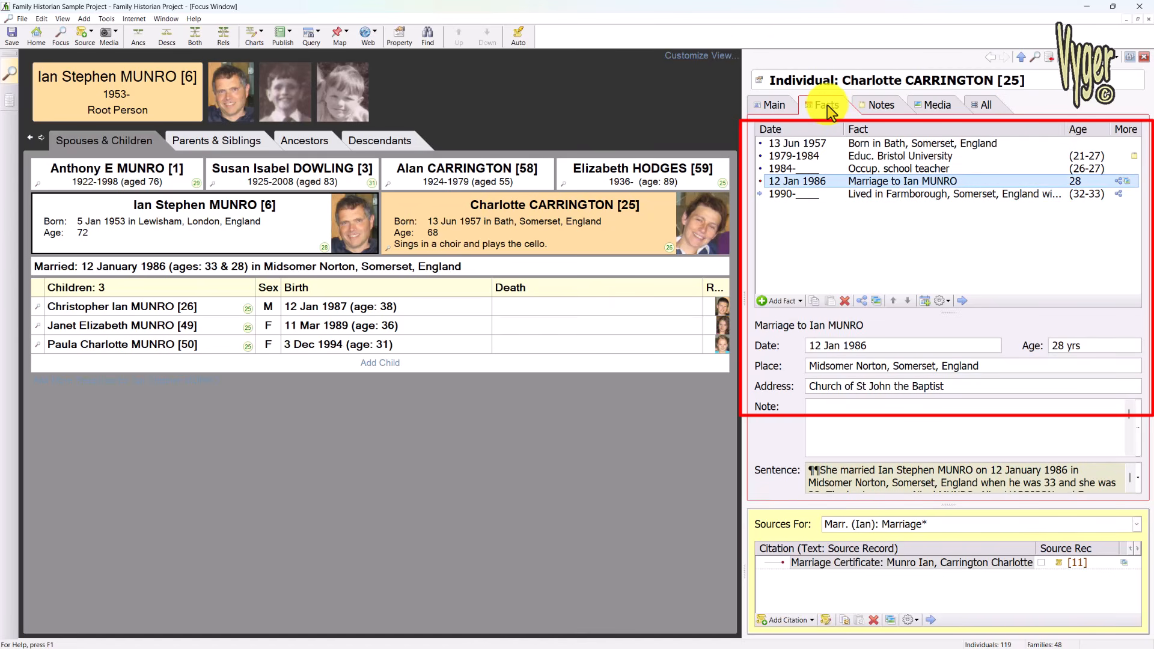
Move through the marriage fact's date and place fields to select the text of its address.
key(Tab)
key(End)
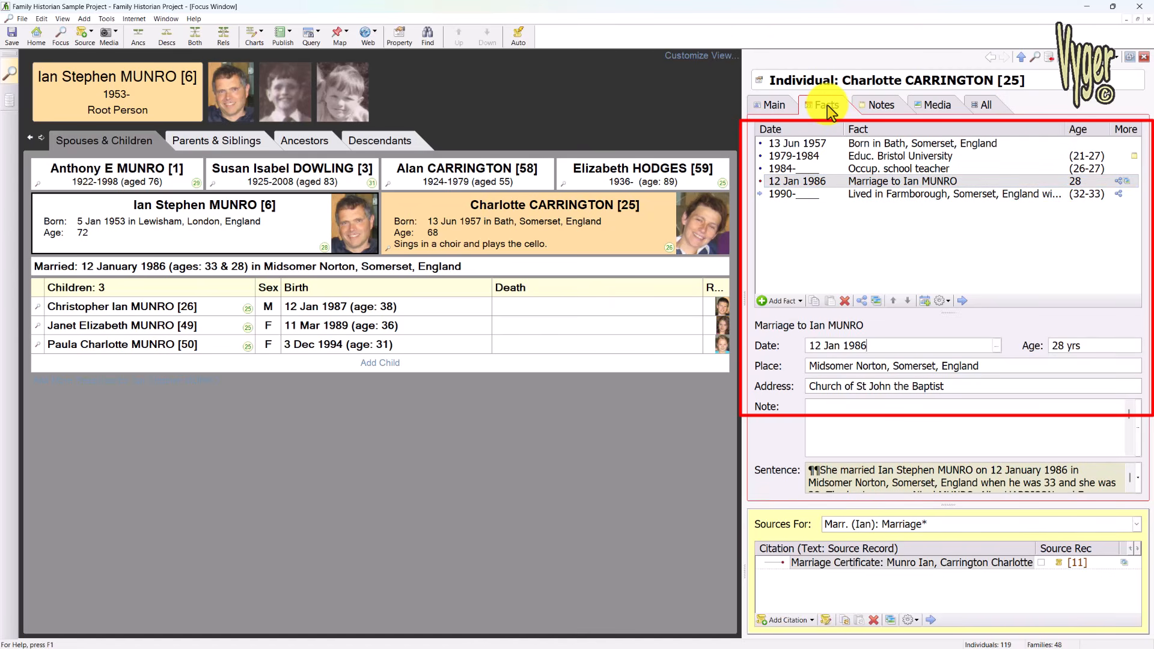
key(Tab)
key(Tab)
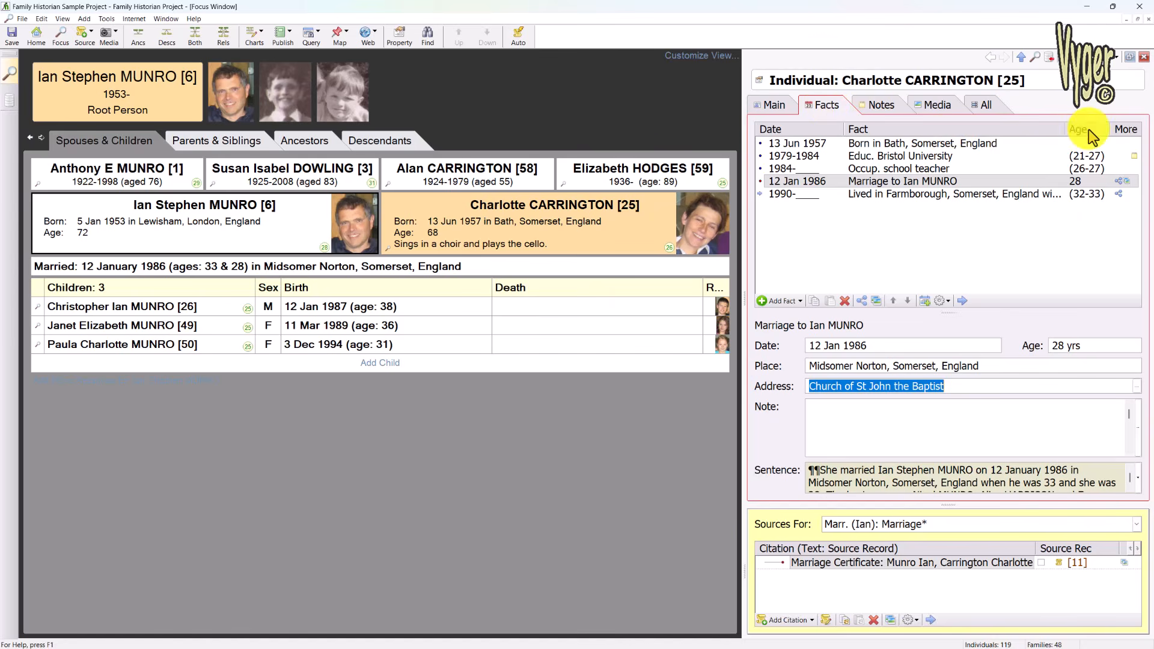
Search the Family Historian help for "shortcuts" and look through the keyboard and mouse shortcuts topic.
click(194, 19)
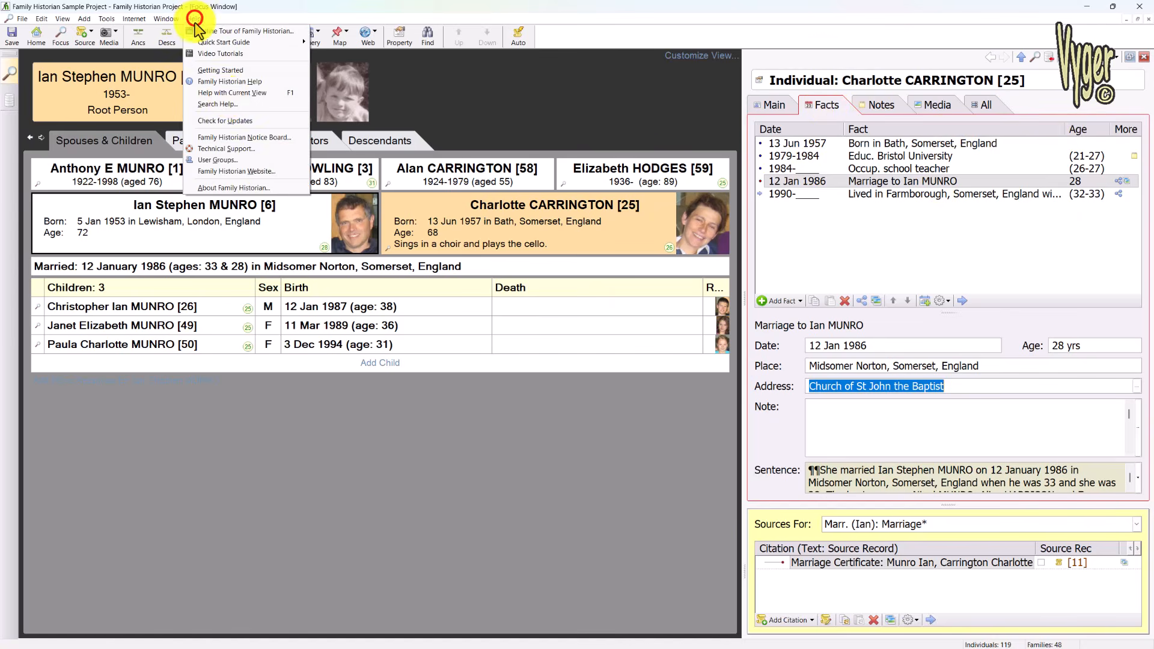
click(231, 81)
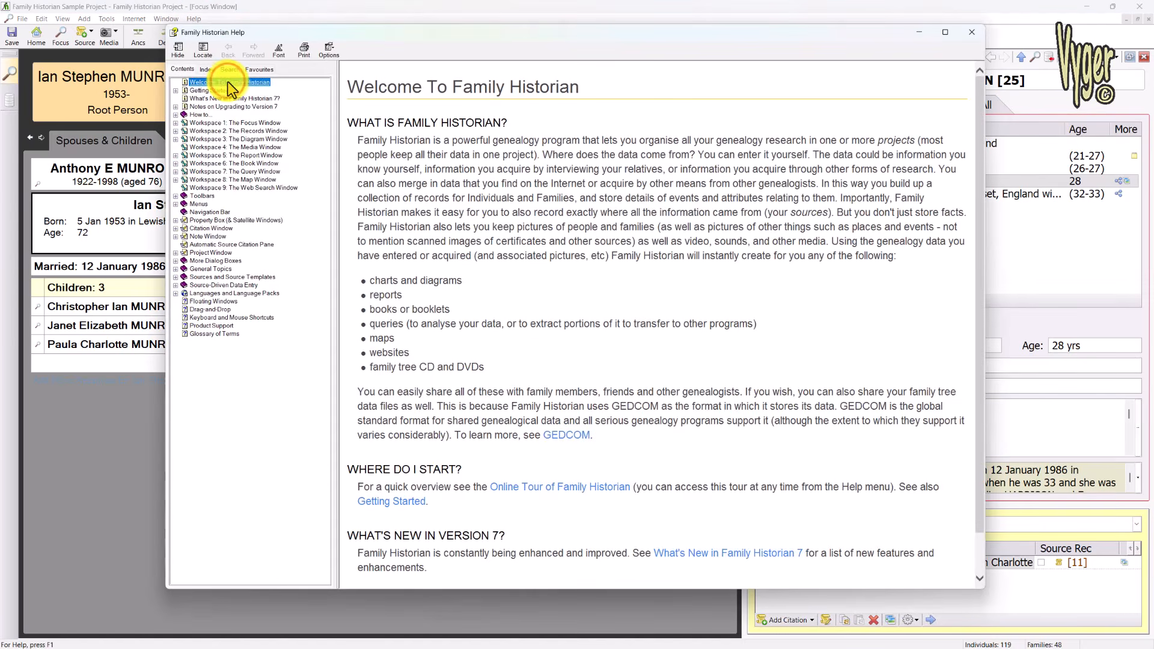
click(230, 70)
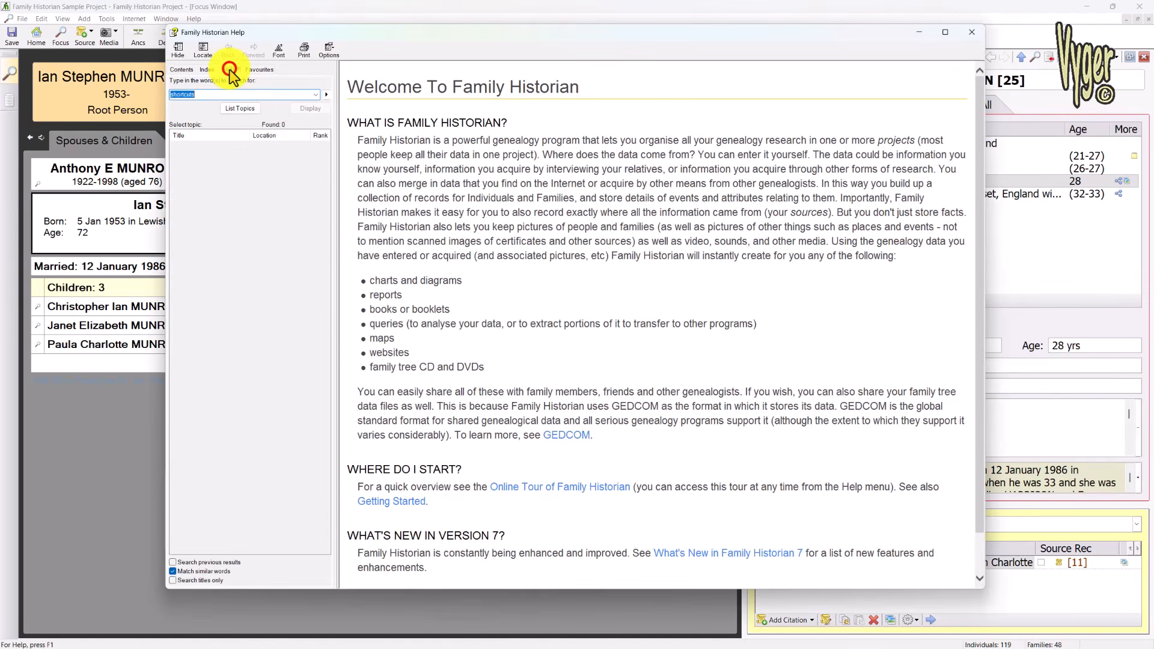
click(240, 109)
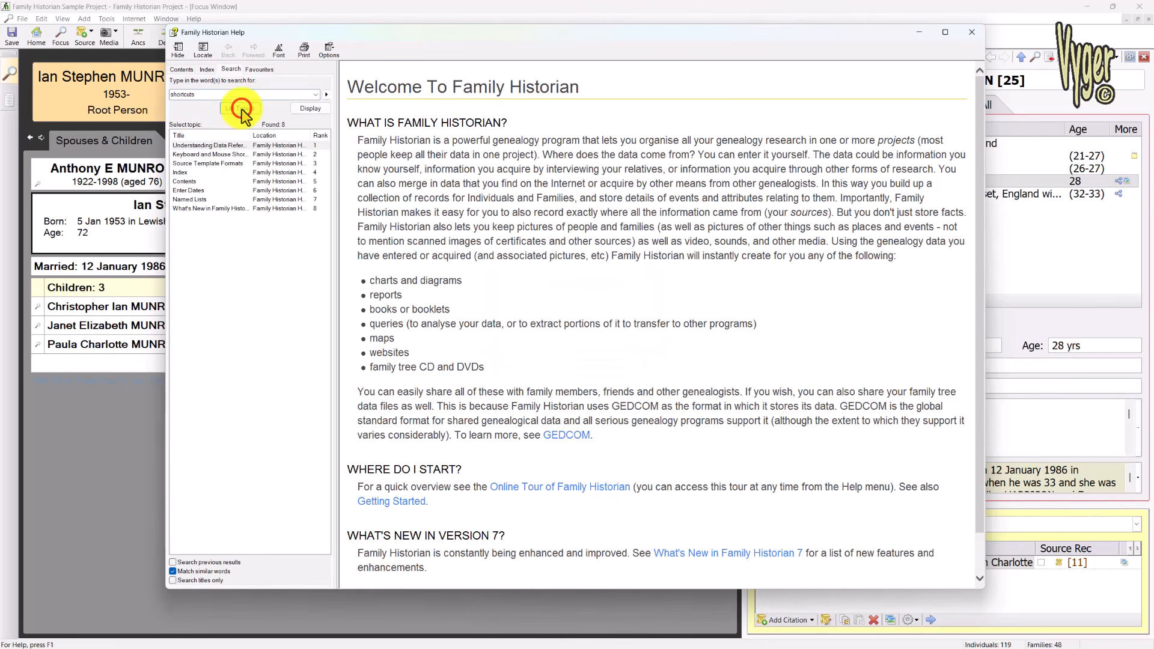
double_click(225, 154)
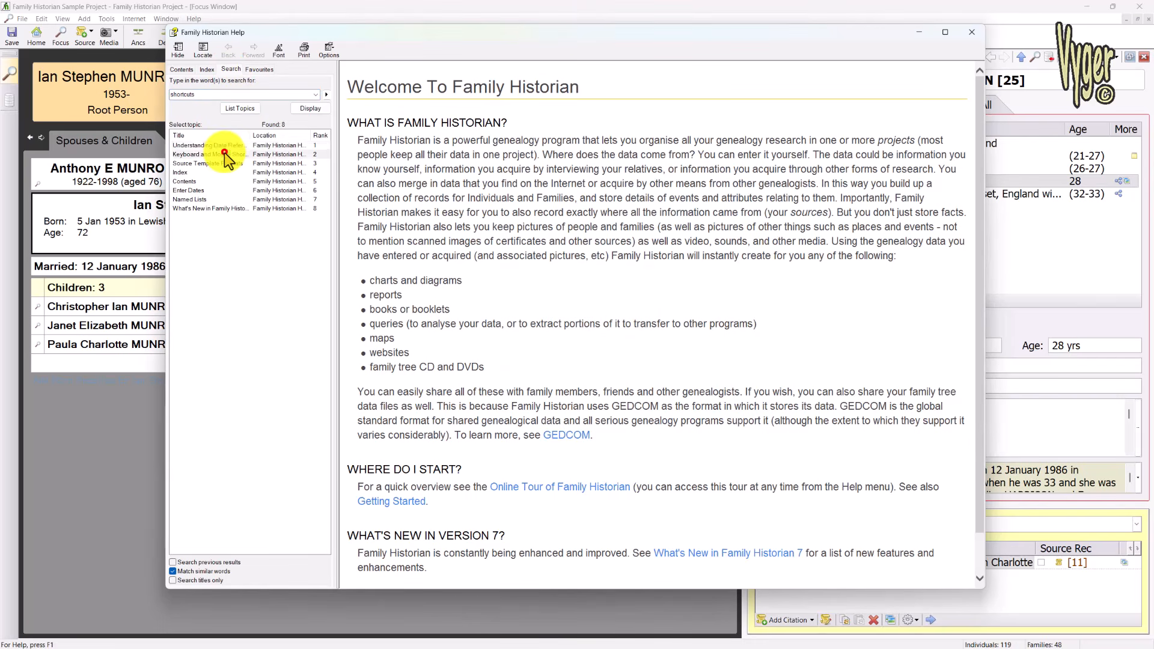
scroll(787, 229, down, 20)
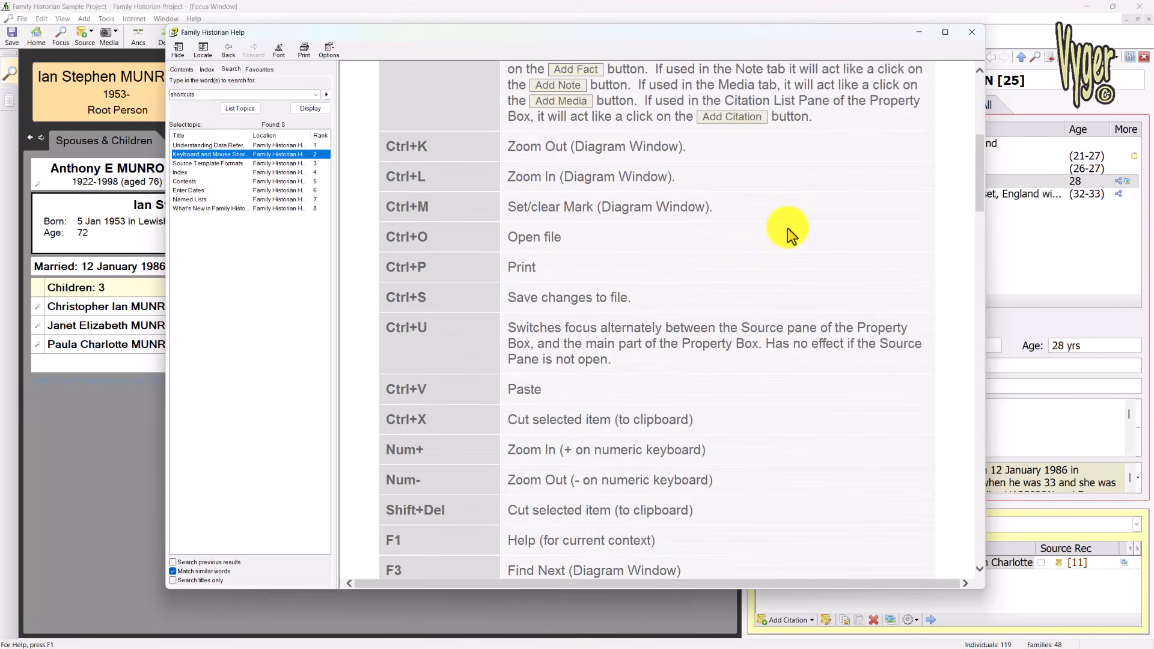
scroll(788, 228, down, 20)
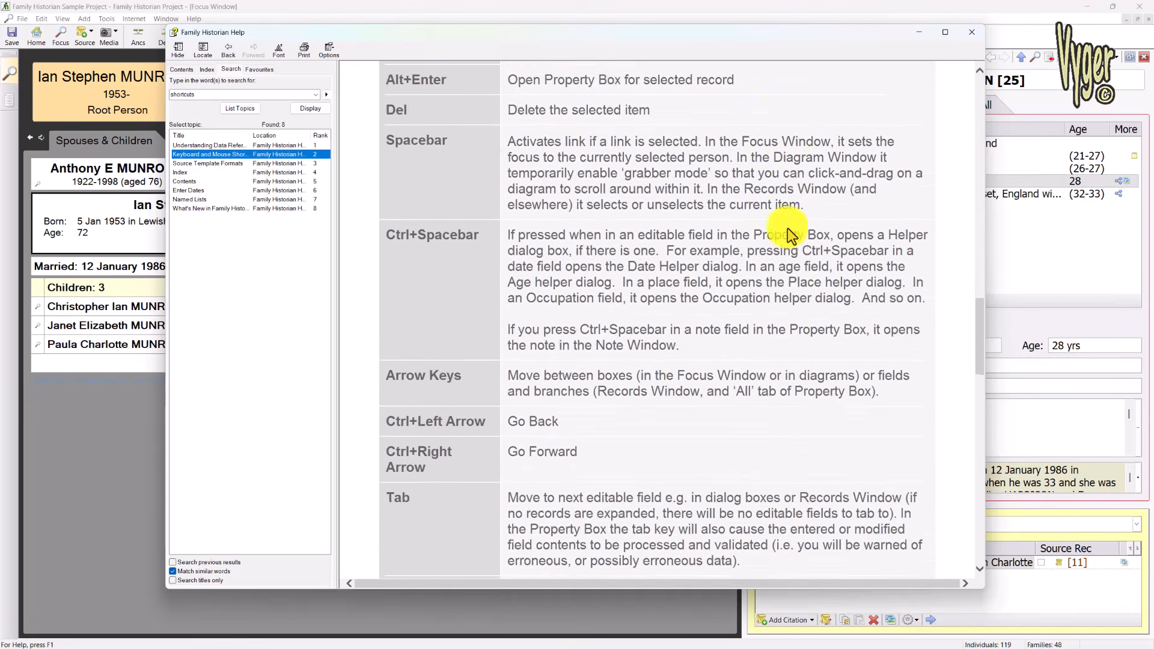
scroll(788, 229, down, 5)
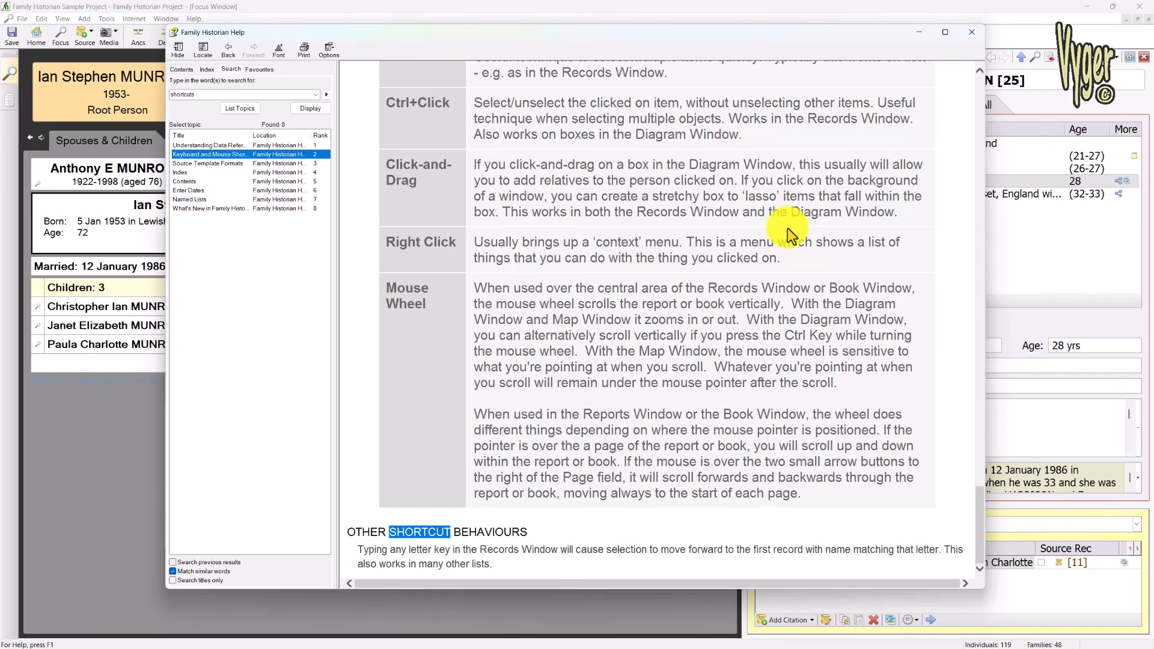
scroll(788, 228, up, 20)
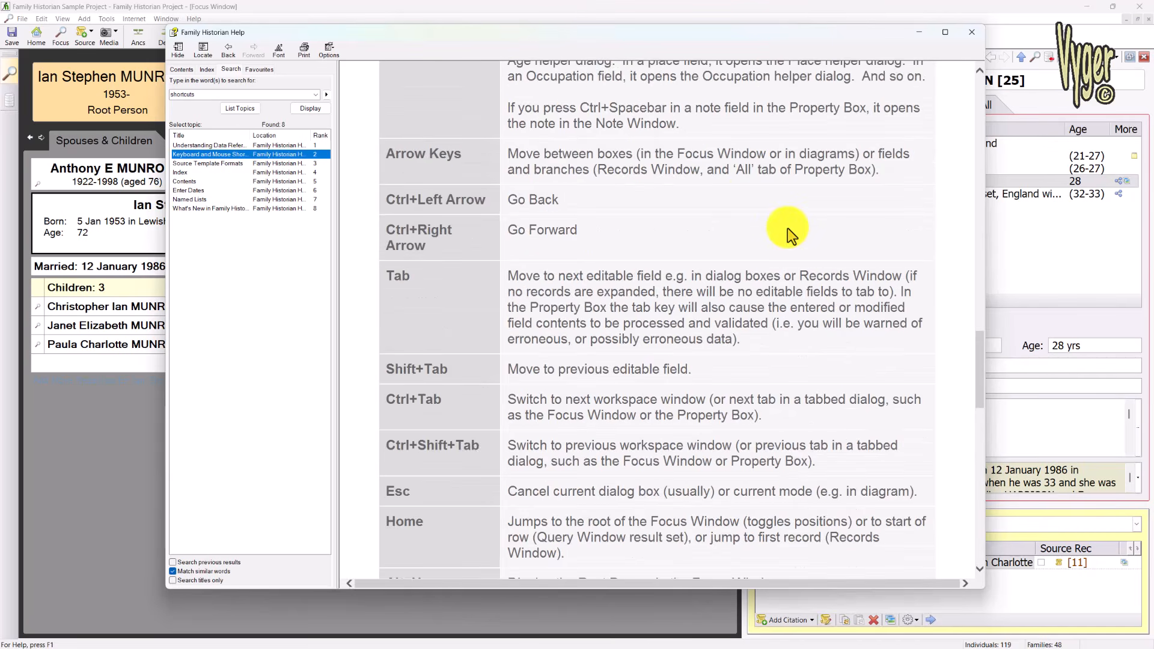